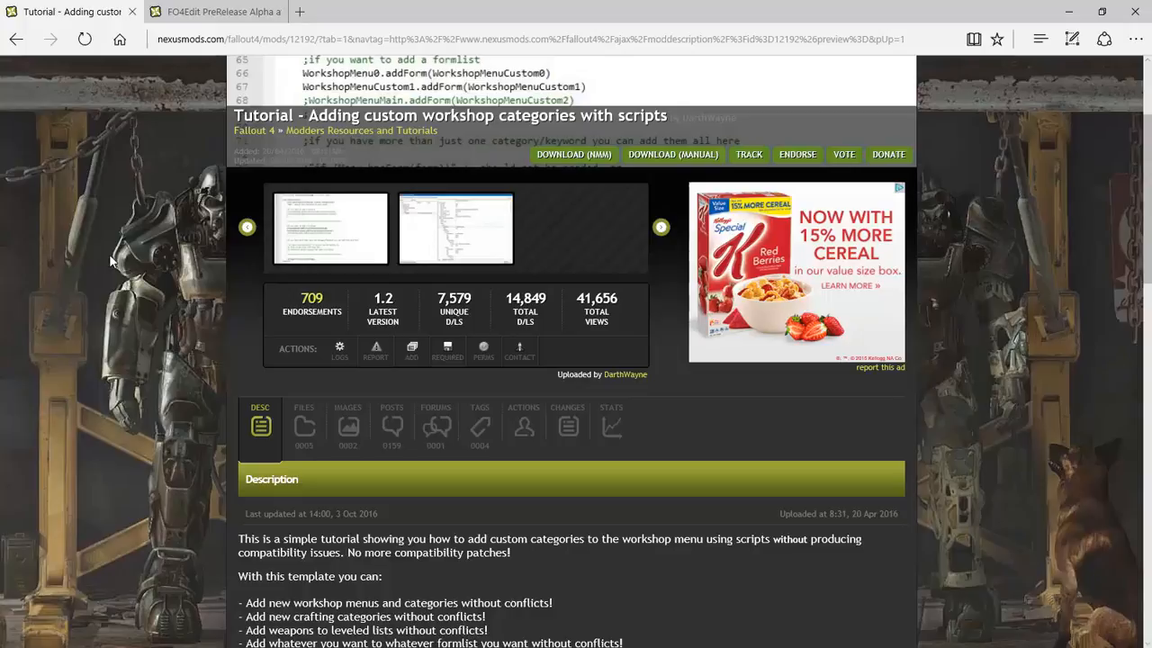
Scroll the tutorial page and show its downloadable files list
scroll(110, 260, "down", 2)
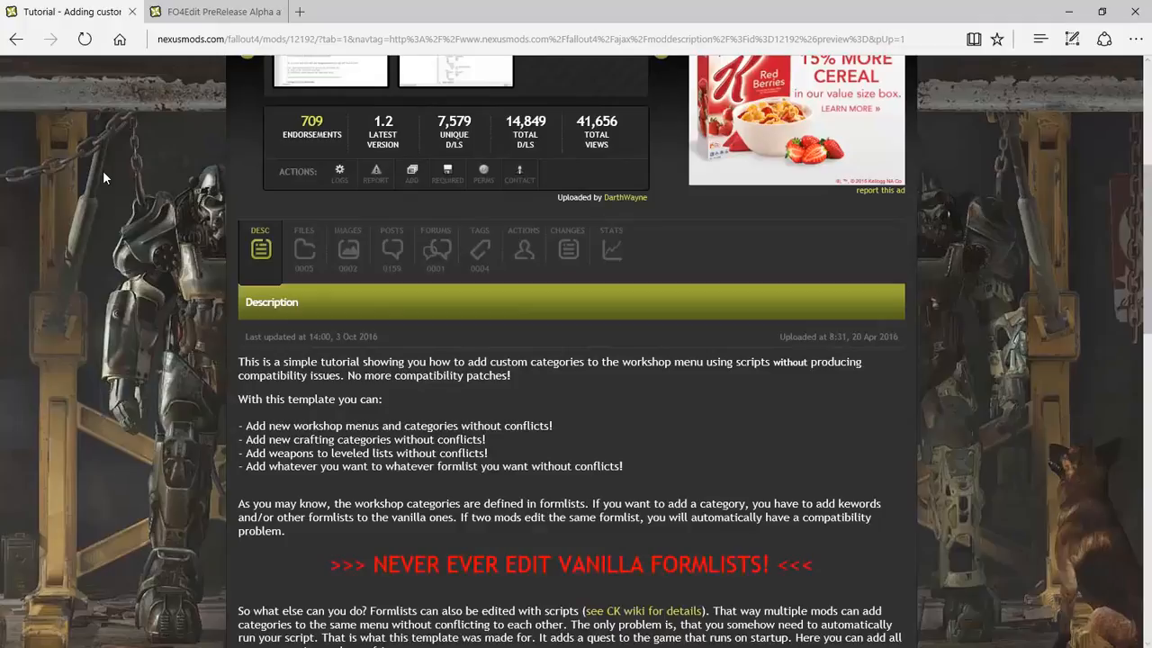
scroll(103, 177, "down", 3)
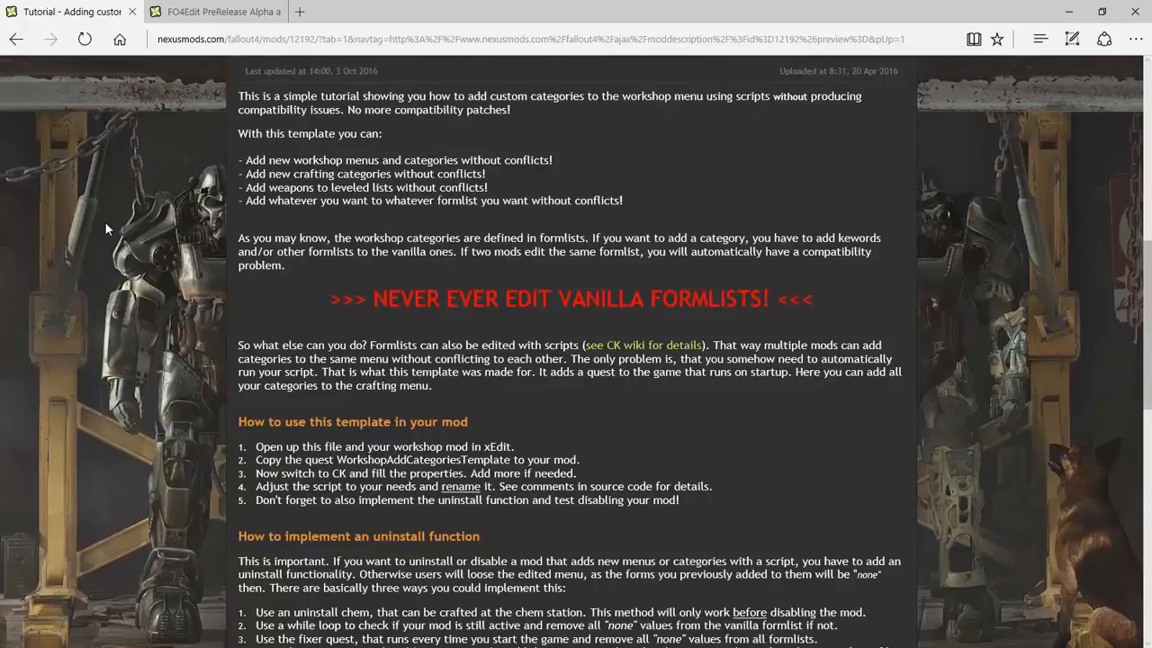
scroll(105, 229, "down", 2)
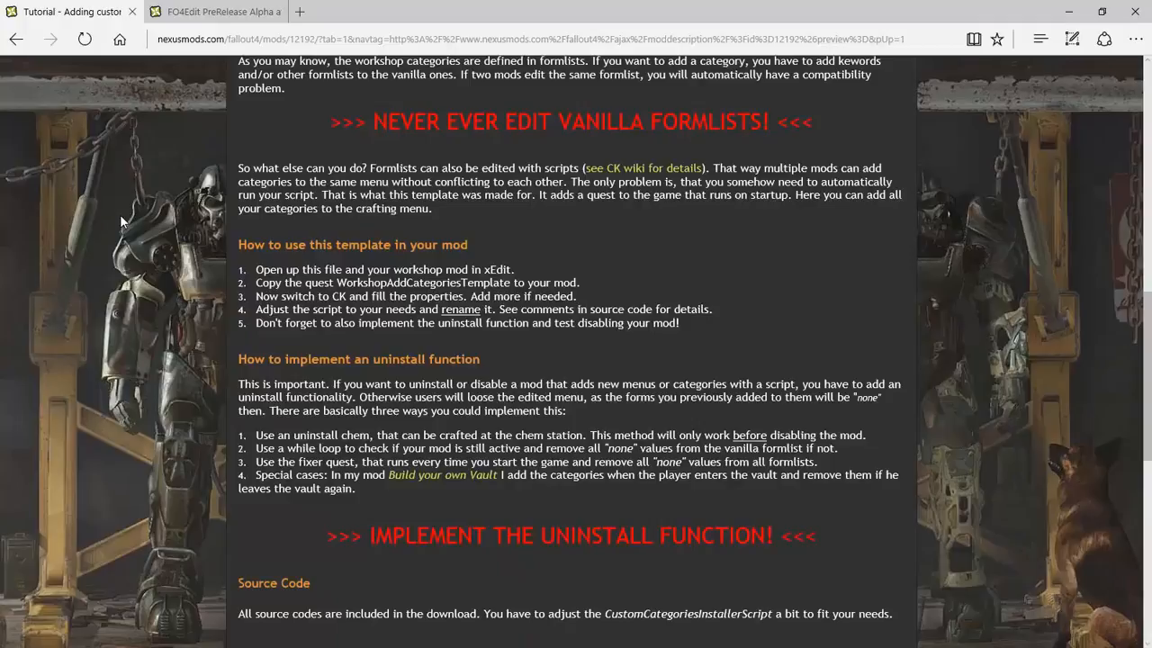
scroll(122, 224, "up", 4)
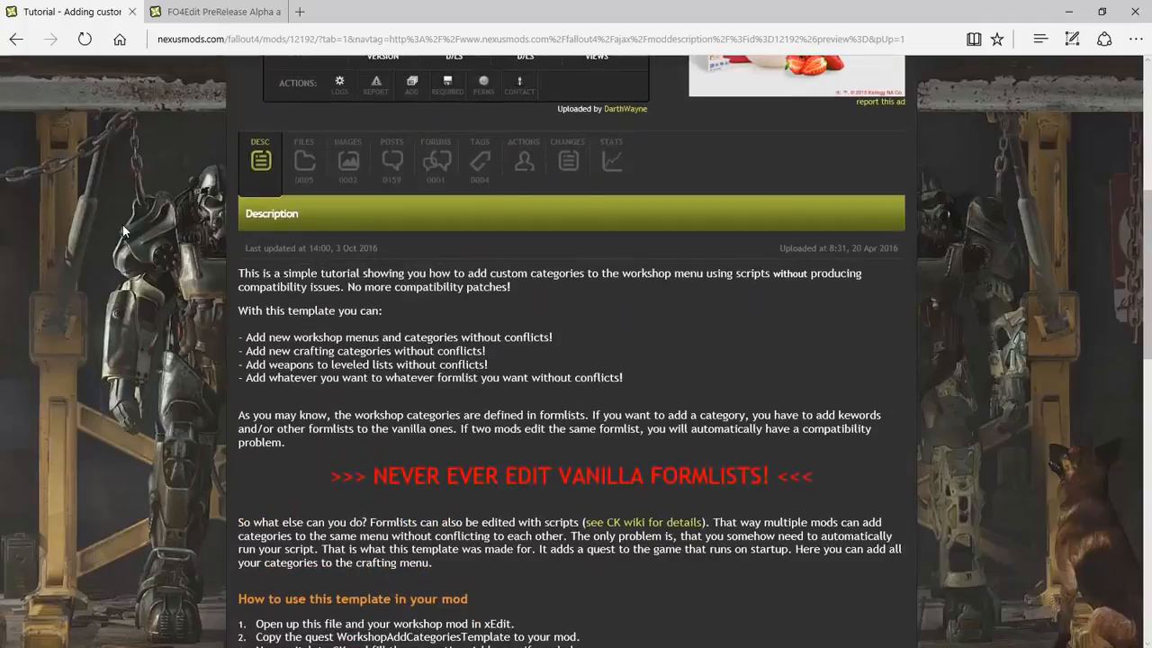
left_click(305, 162)
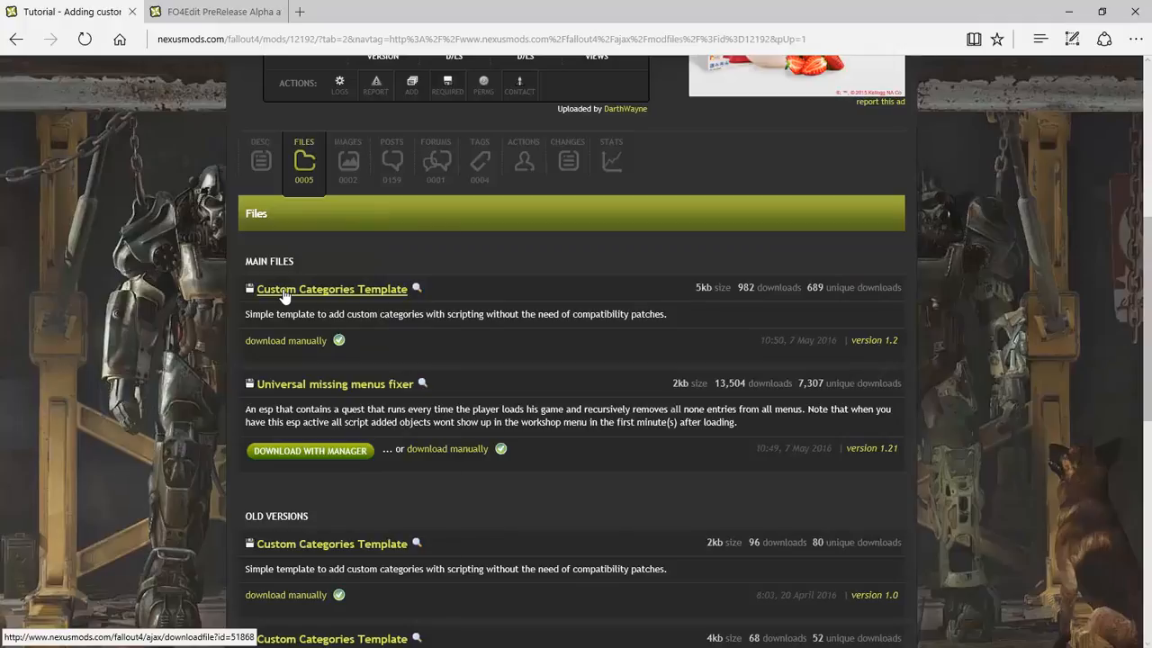
Bring the FO4Edit Explorer window forward and go up to Downloads
key("super")
mouse_move(453, 640)
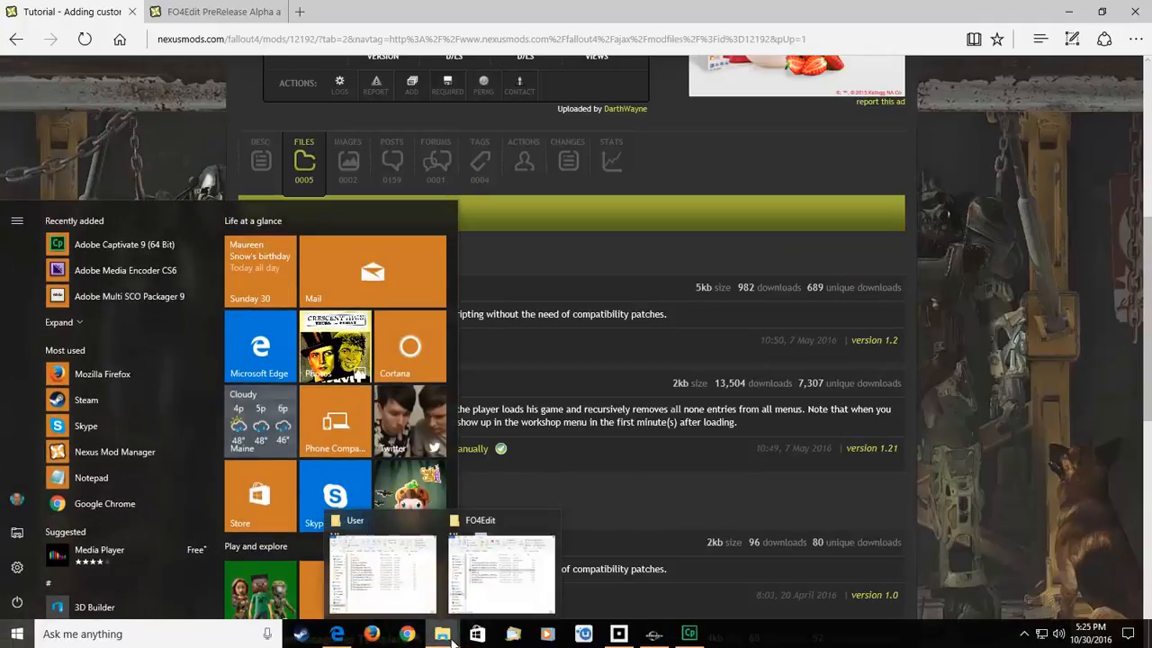
left_click(501, 571)
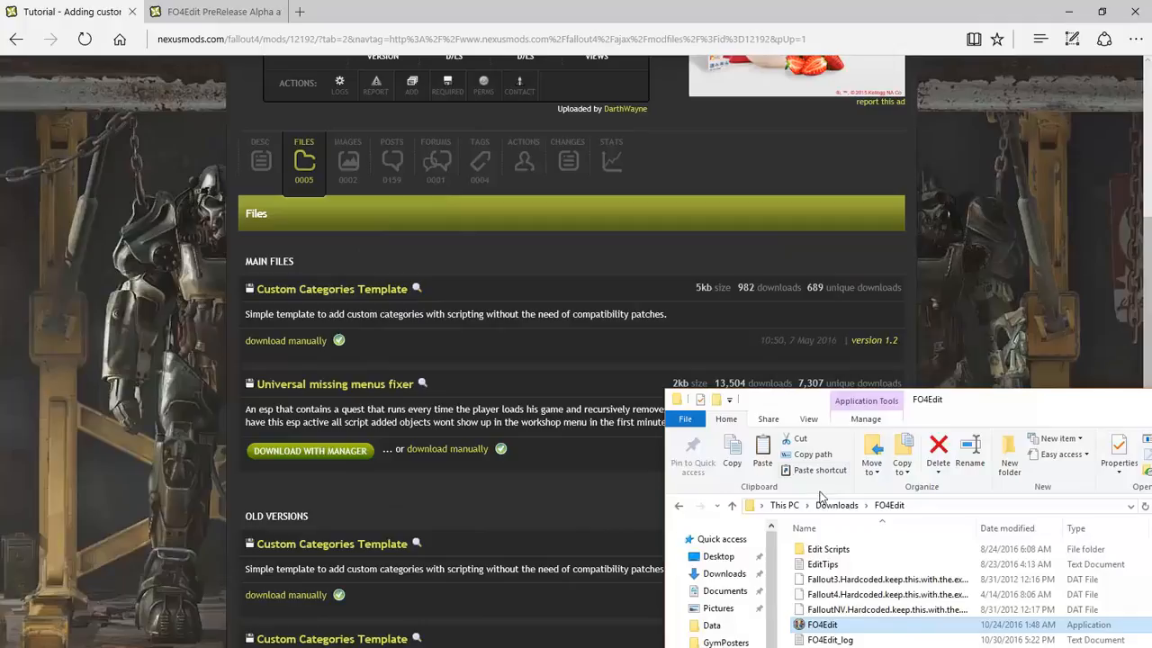
left_click(836, 505)
Open the Custom Categories Template archive, select Scripts and CustomCategoriesTemplate, then return to Downloads
left_click(990, 562)
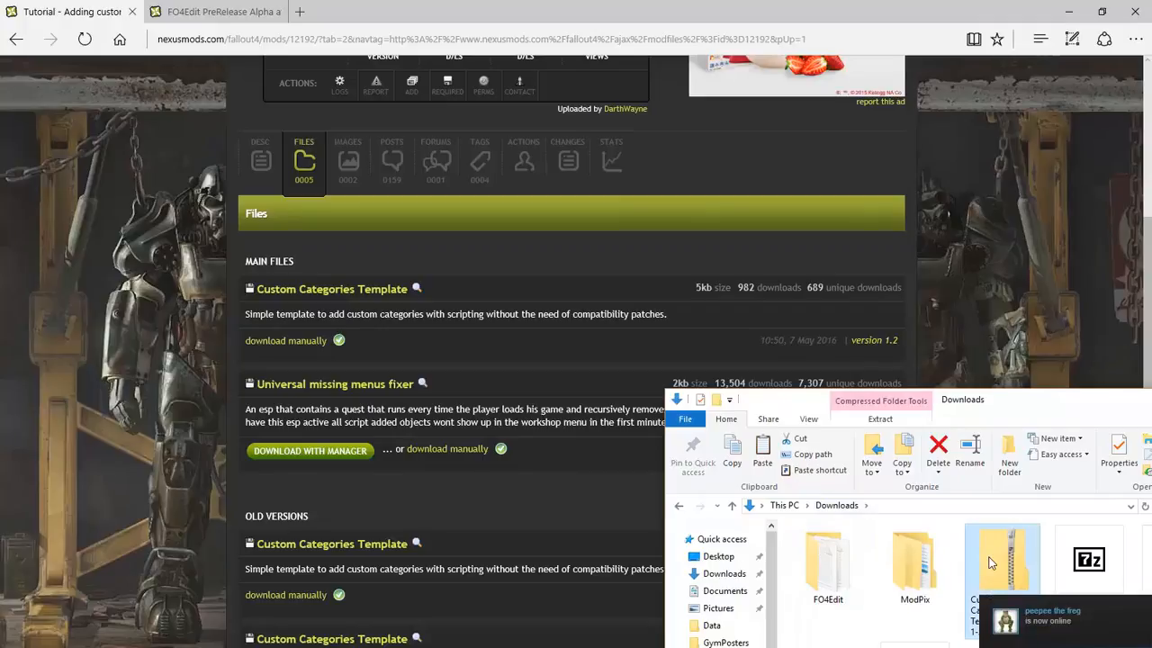
double_click(990, 562)
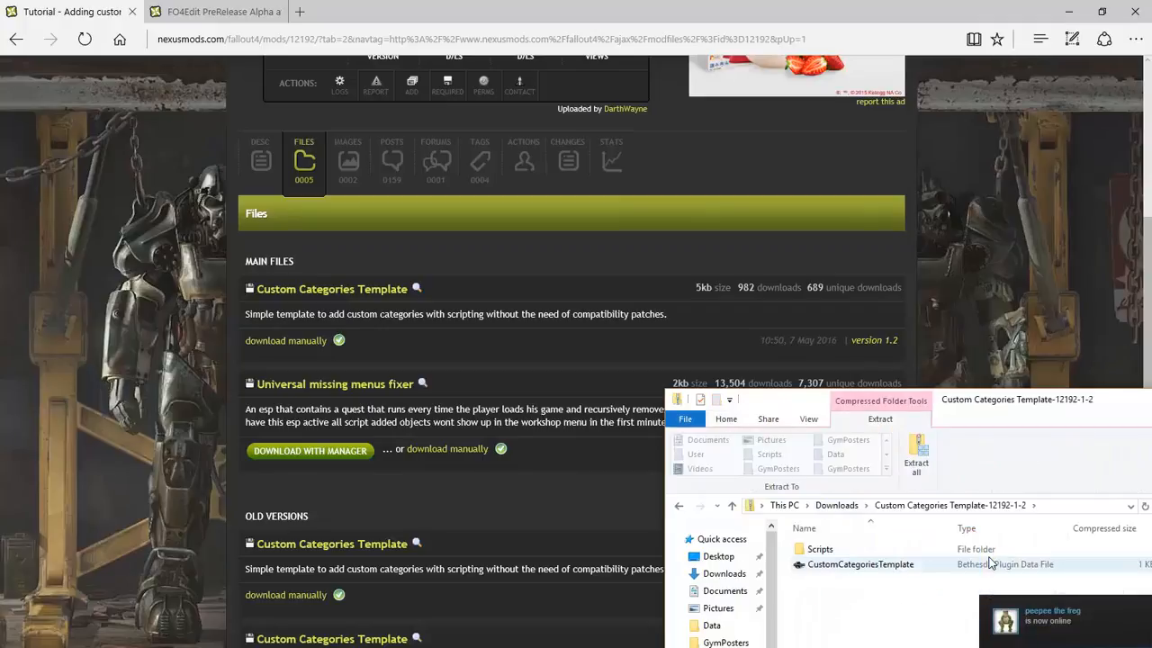
left_click(837, 552)
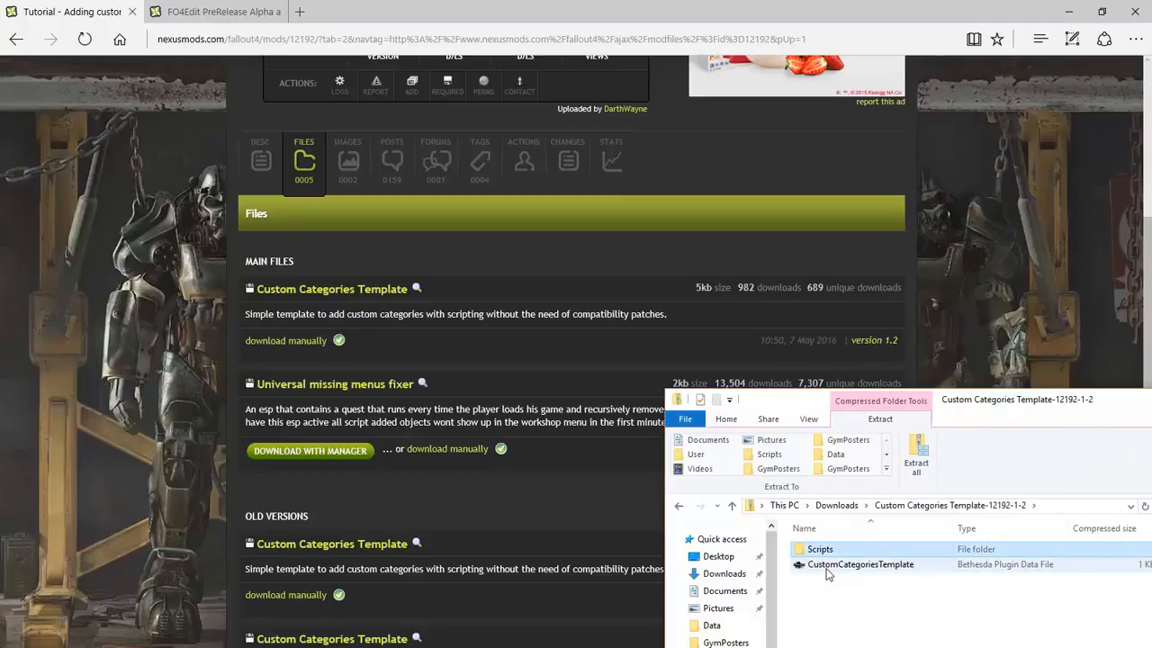
left_click(828, 568, "shift")
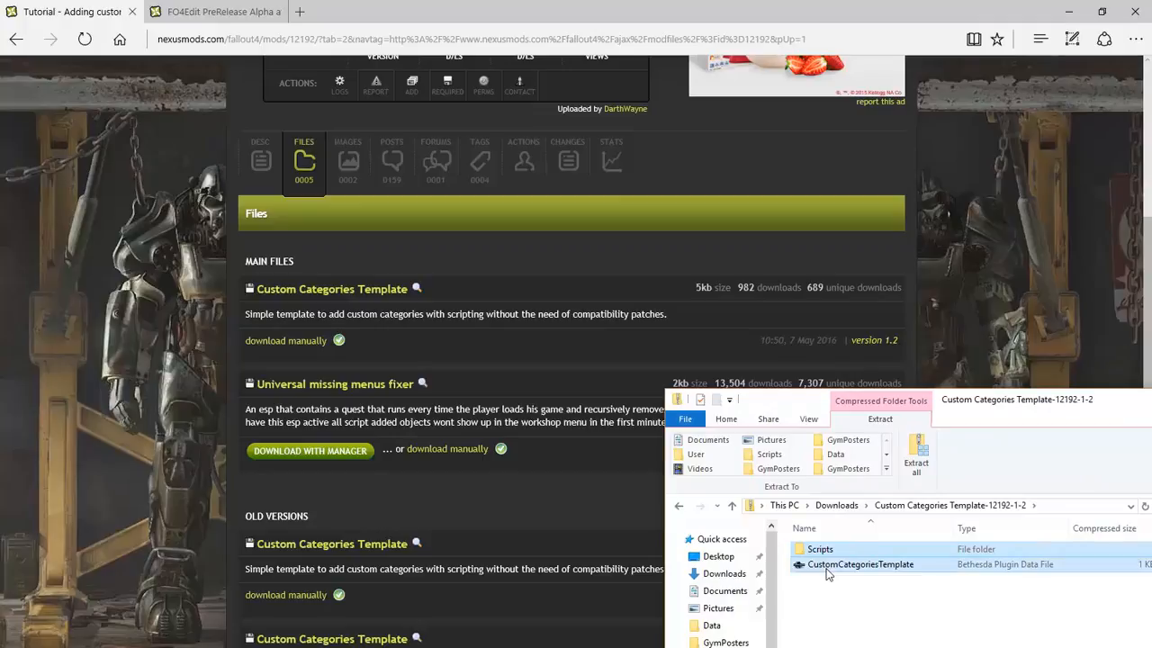
left_click(833, 506)
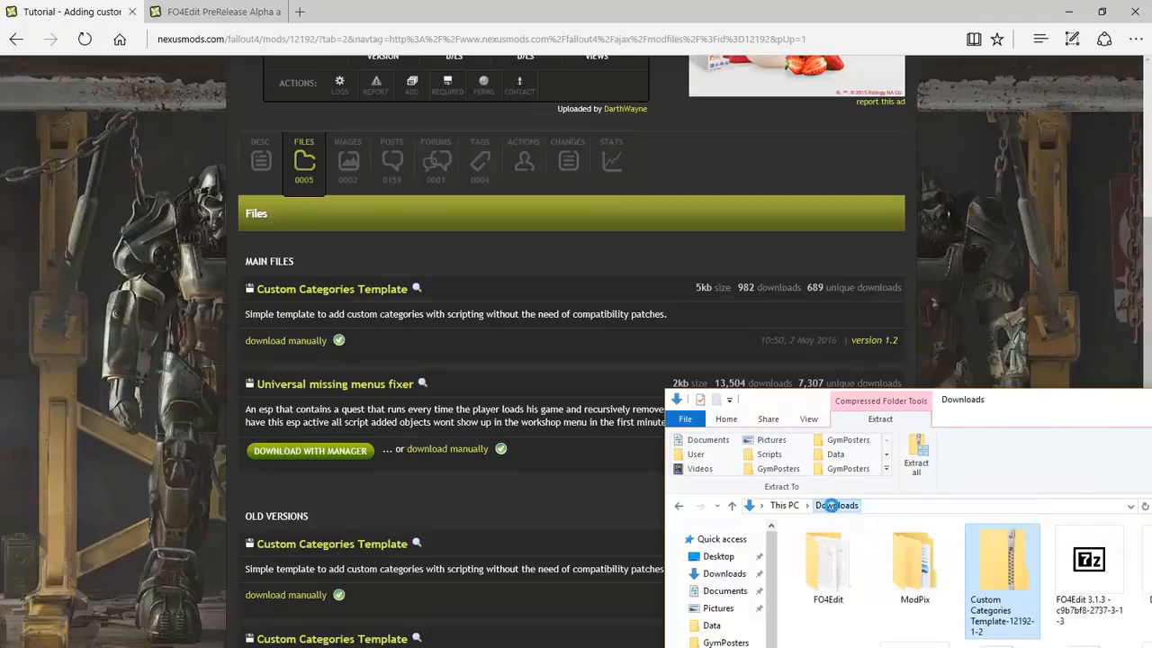
left_click(118, 338)
Reread the usage steps, highlighting WorkshopAddCategoriesTemplate and xEdit, then switch to the FO4Edit PreRelease Alpha page
scroll(118, 339, "up", 2)
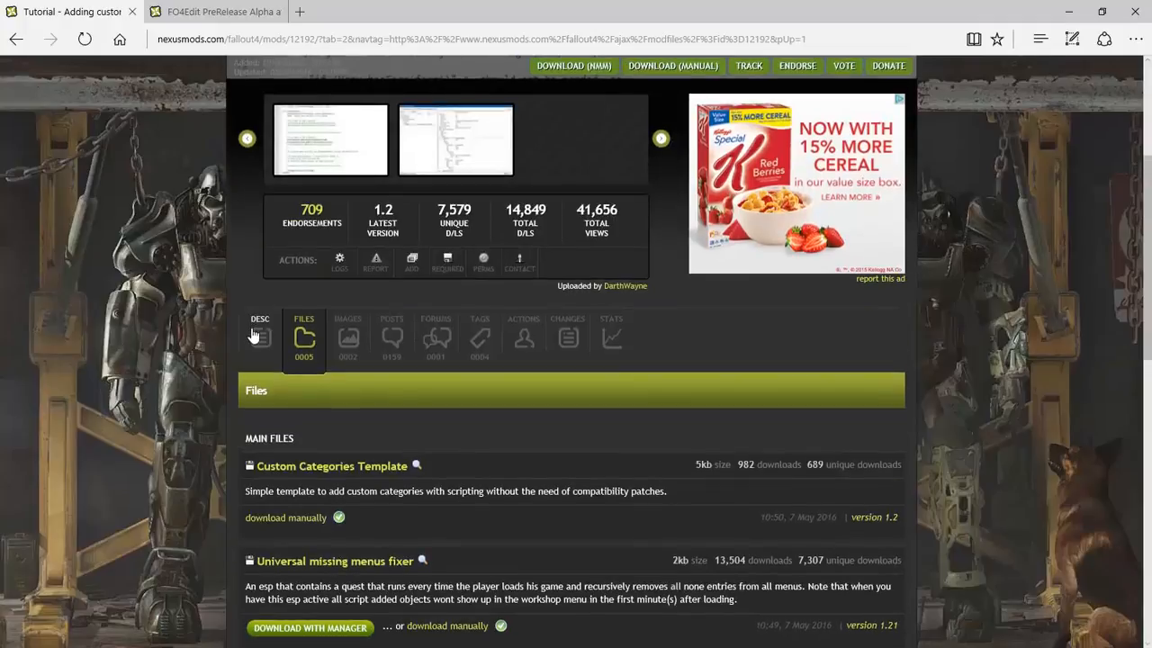
left_click(255, 333)
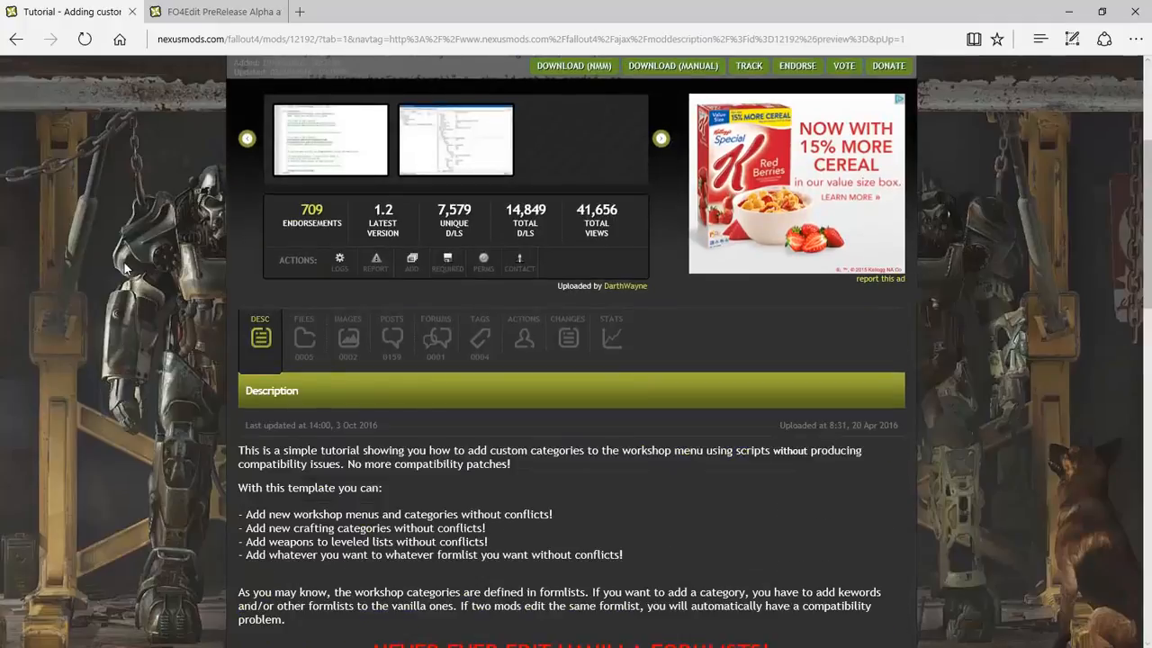
scroll(124, 268, "down", 6)
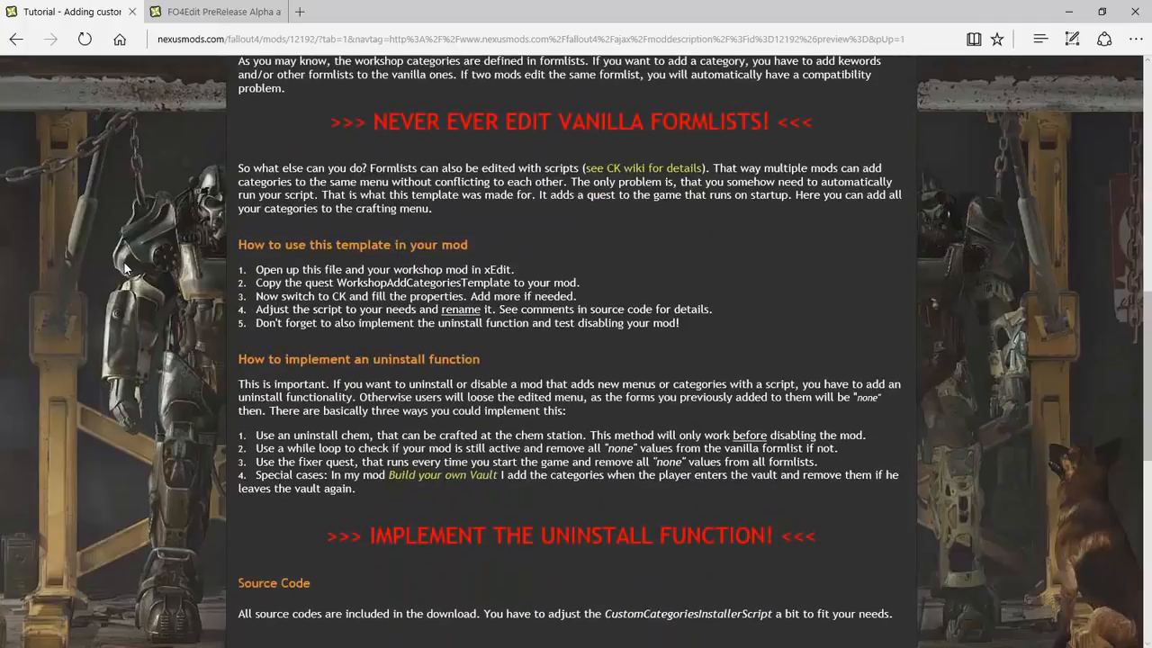
left_click_drag(338, 282, 510, 282)
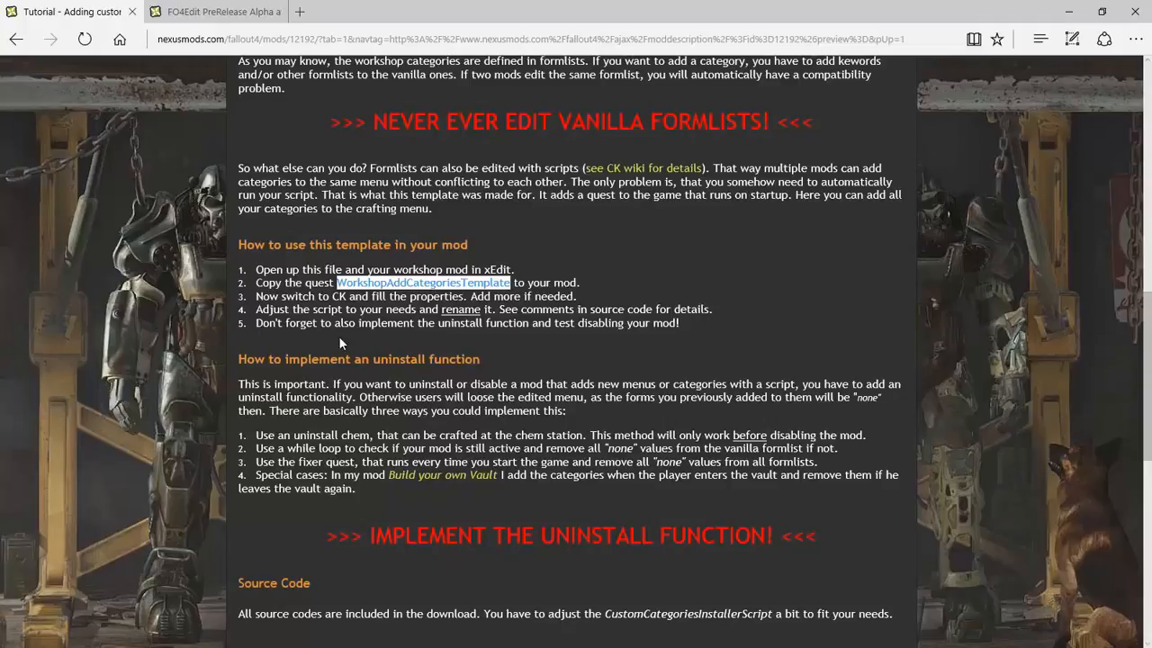
left_click(498, 273)
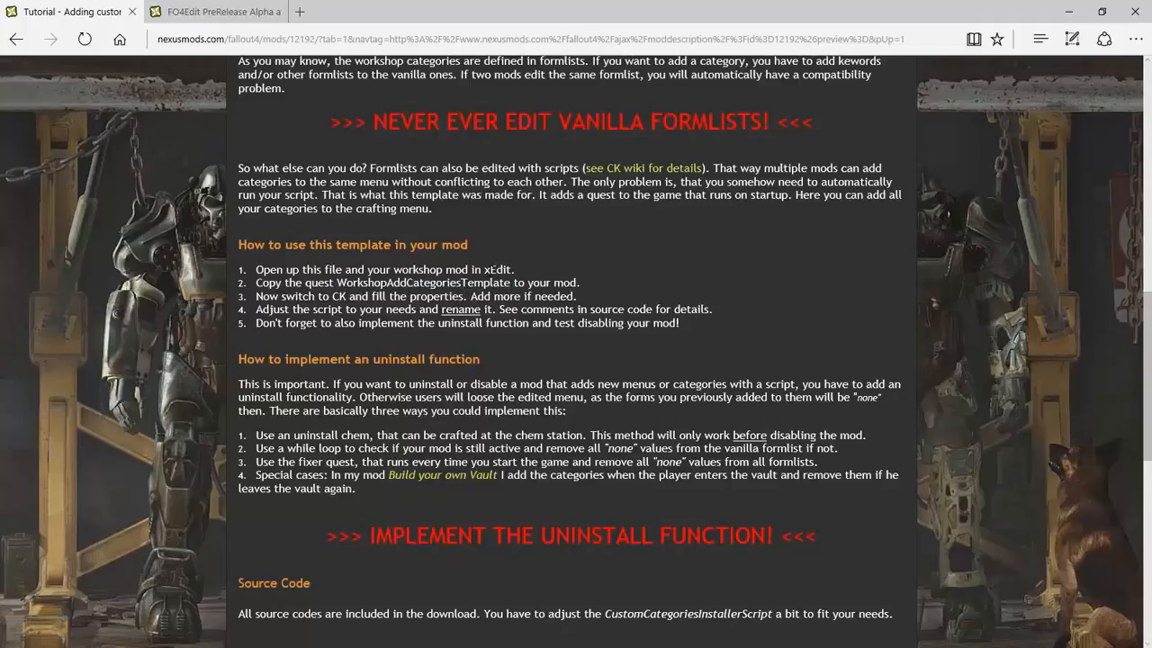
left_click_drag(484, 270, 510, 270)
left_click(216, 12)
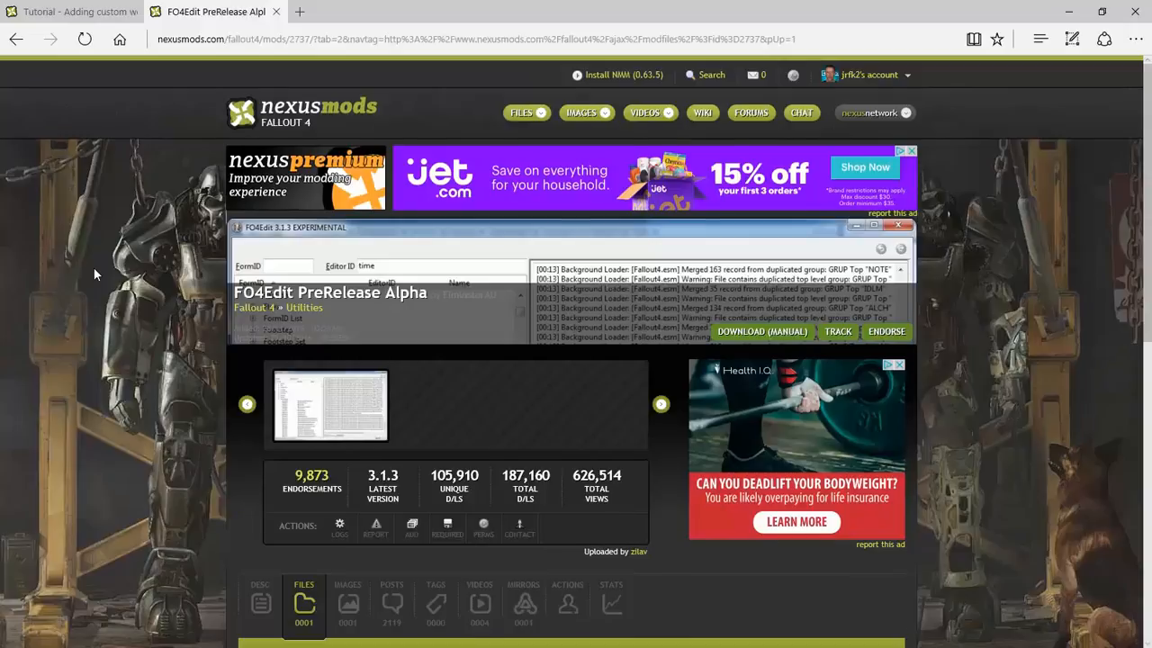
Open the FO4Edit folder in Downloads and select the FO4Edit application
scroll(93, 267, "down", 3)
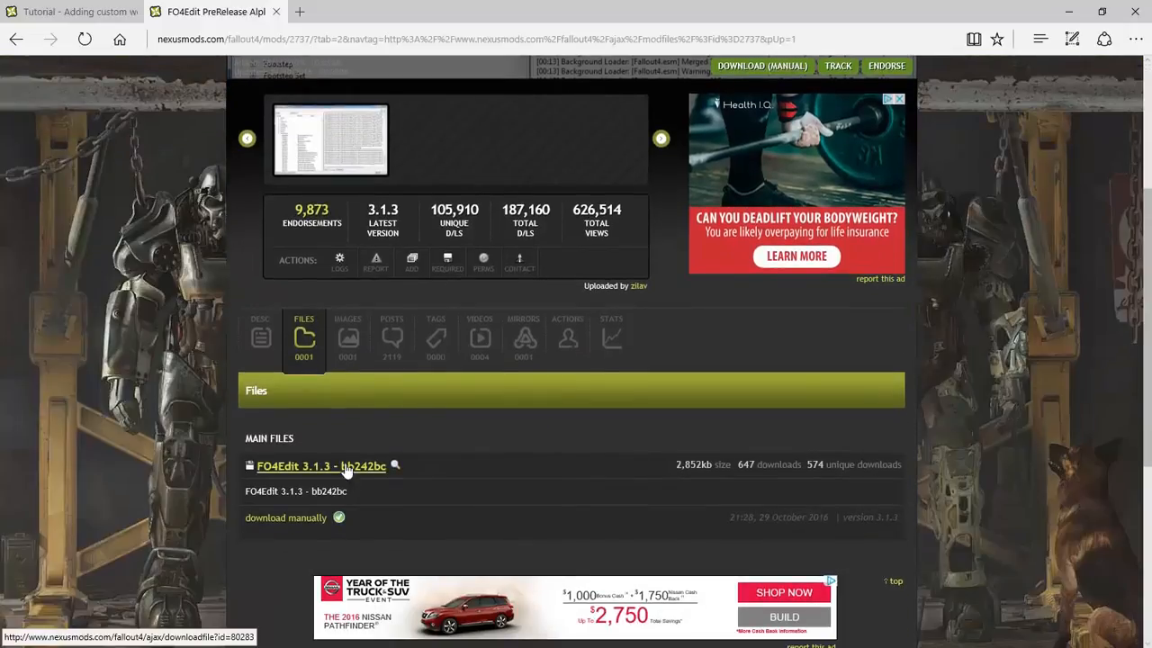
key("super")
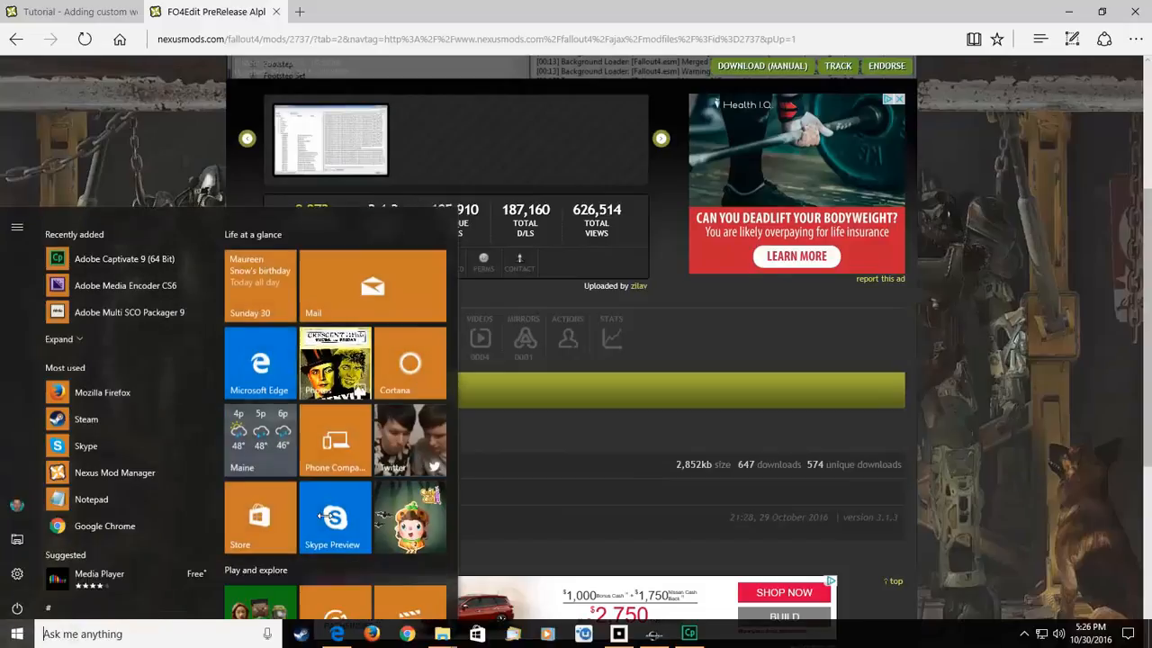
mouse_move(450, 637)
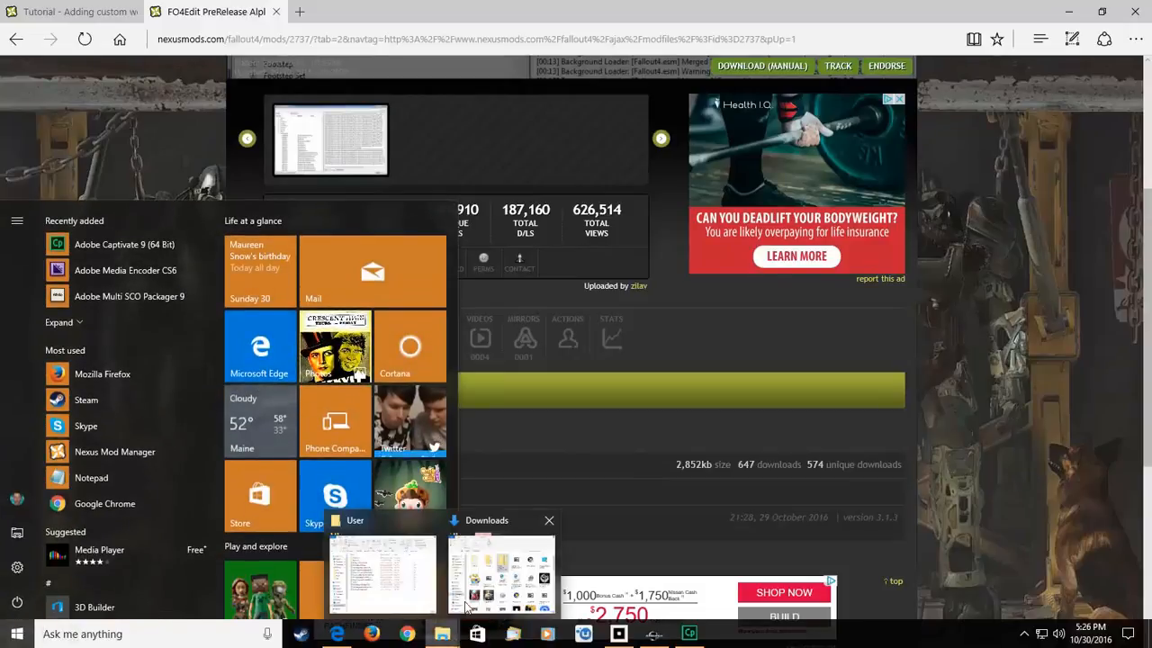
left_click(501, 583)
left_click(1069, 565)
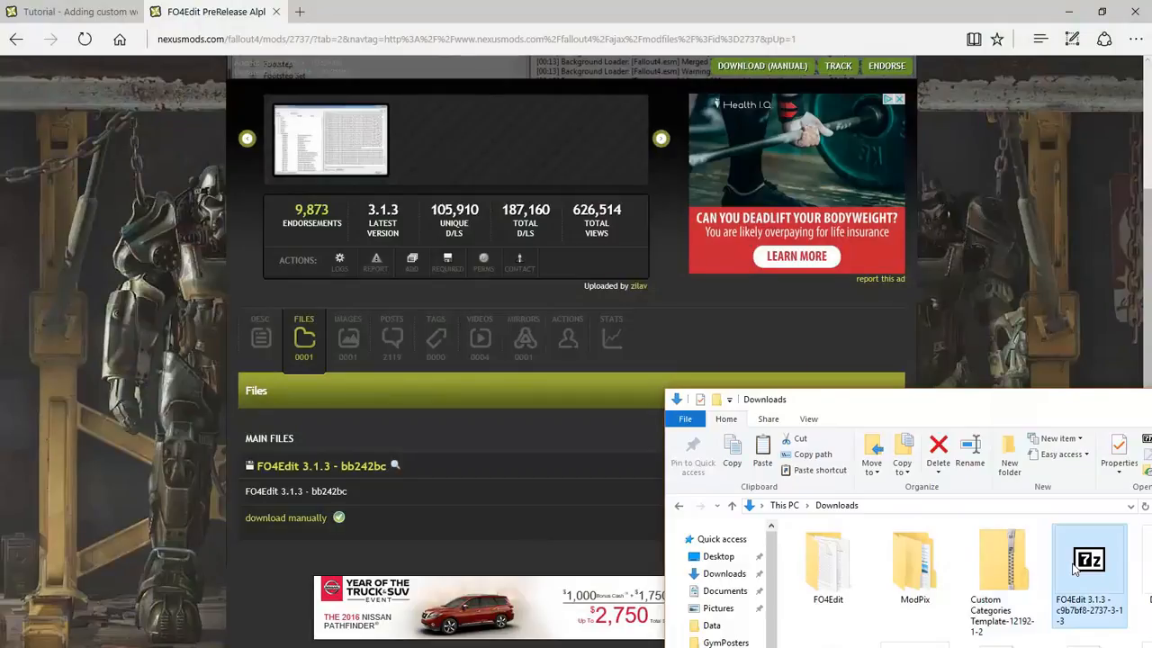
double_click(818, 562)
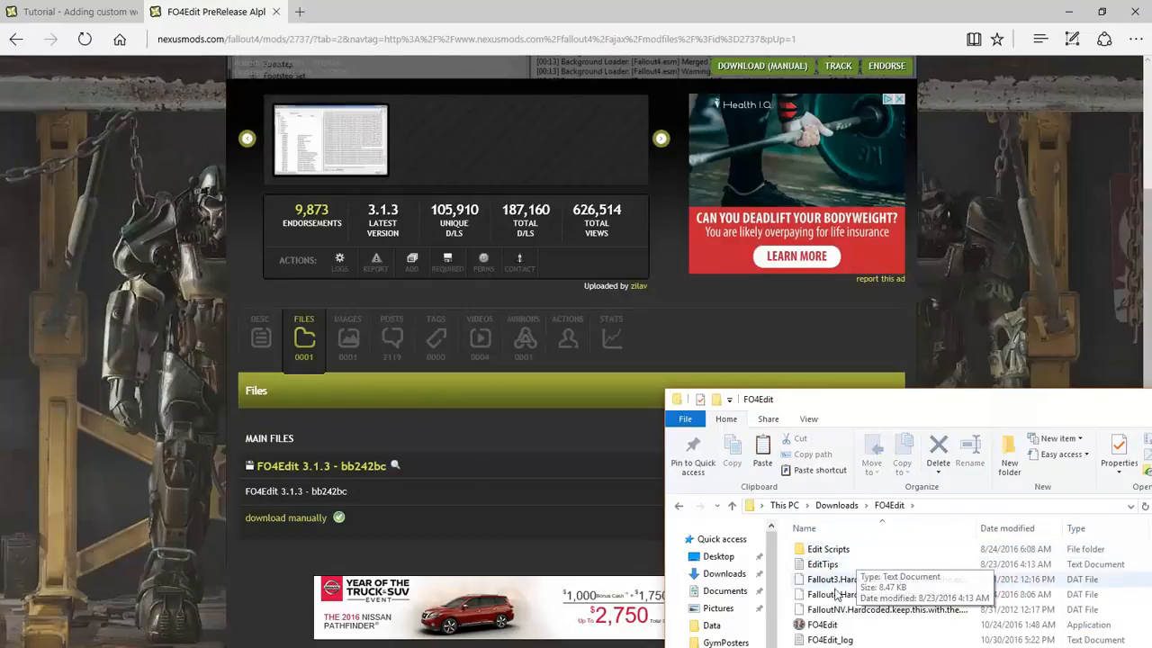
left_click(814, 627)
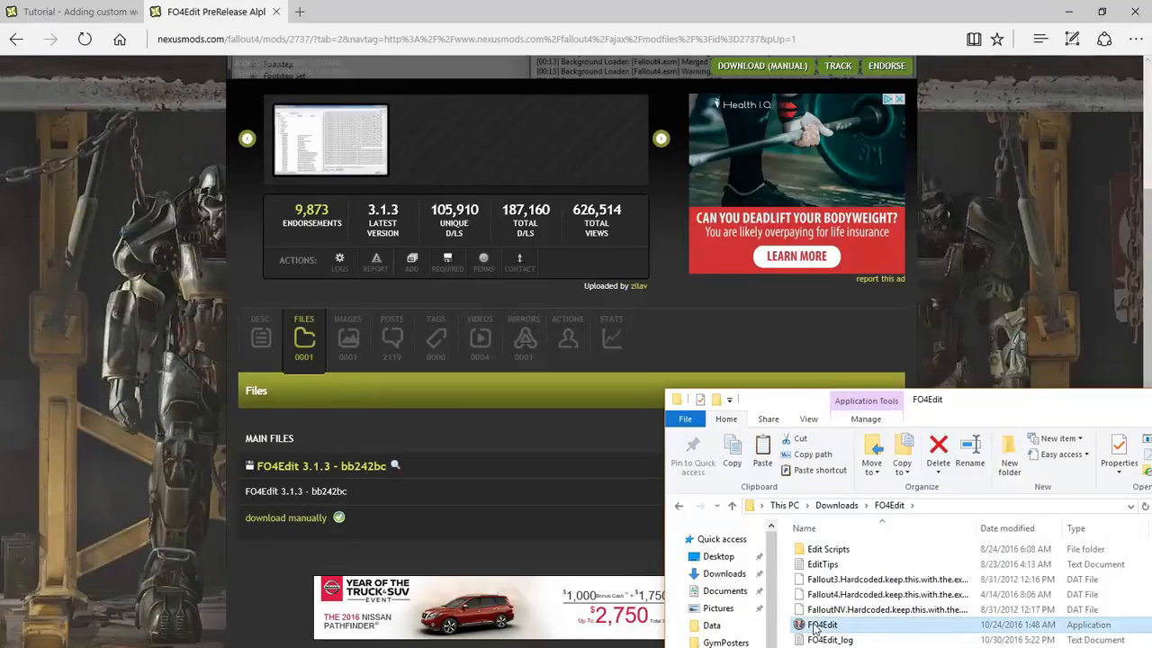
Launch FO4Edit and untick the unneeded plugins, starting from unofficial fallout 4 patch.esp
double_click(814, 628)
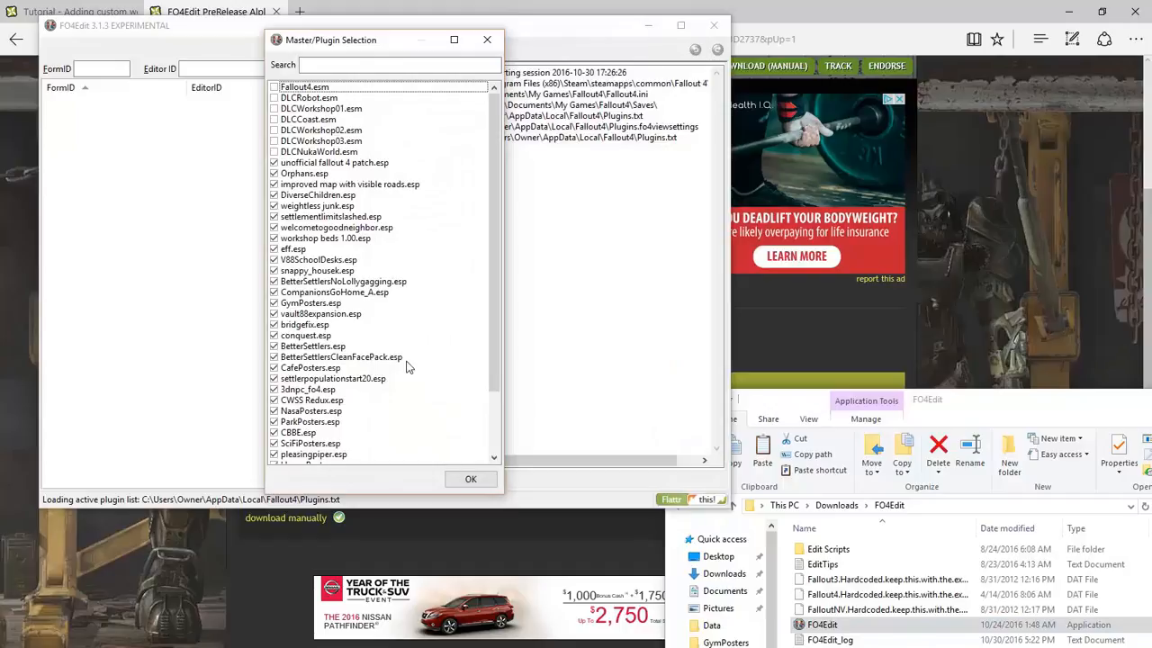
left_click(306, 163)
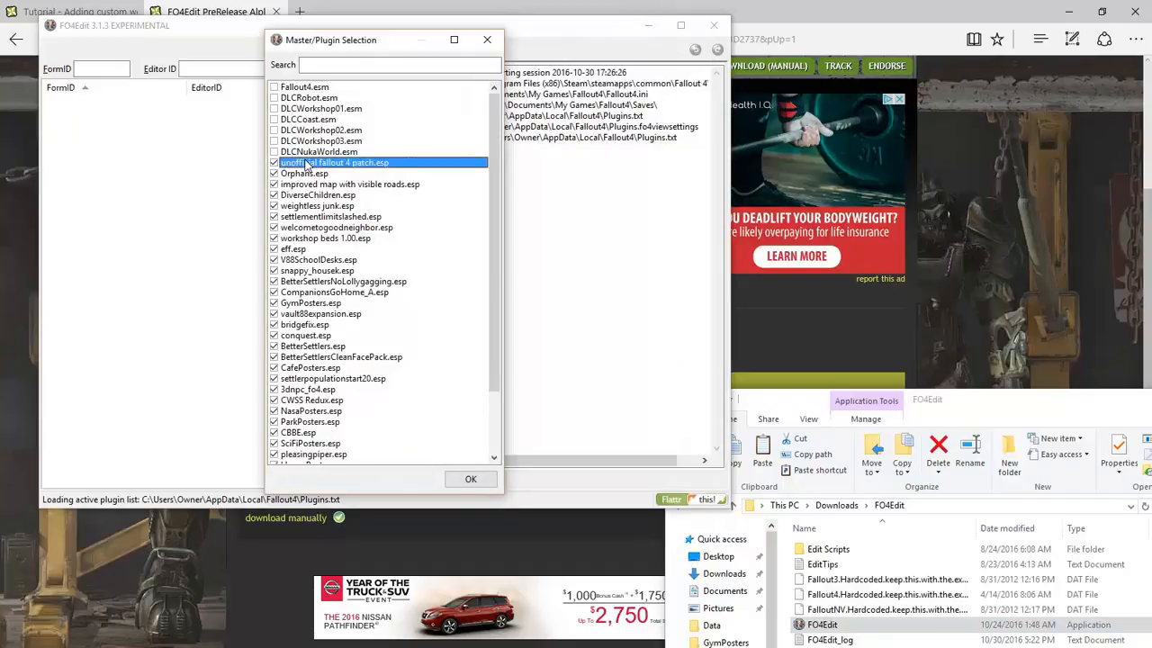
key("Down")
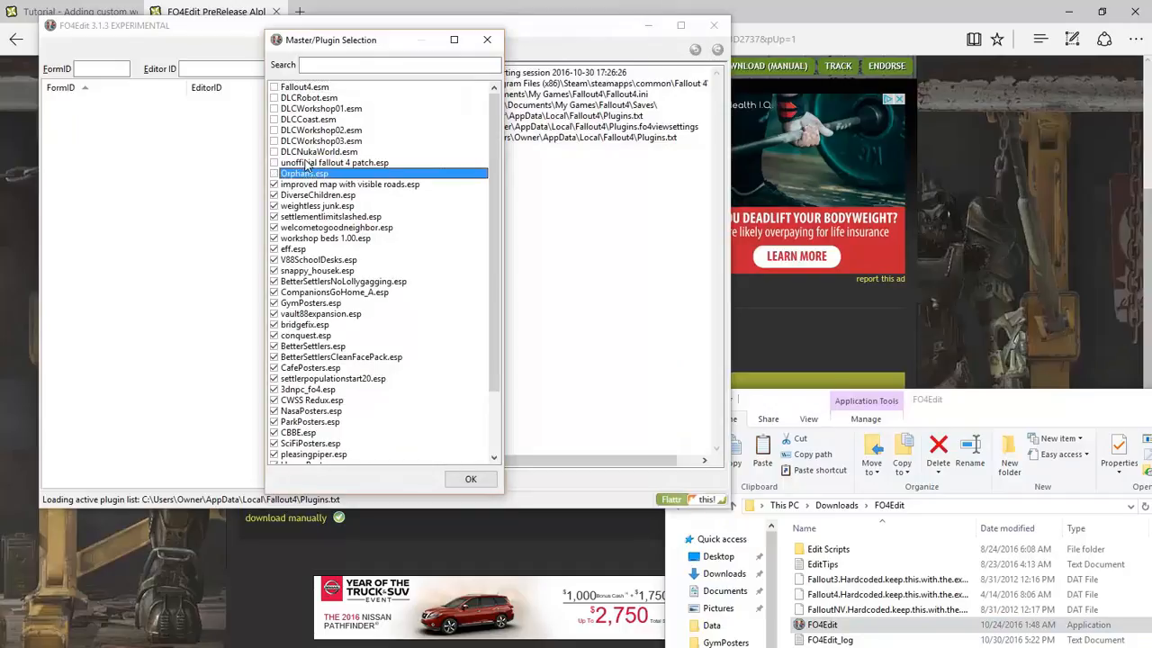
key("Down")
key("space")
key("Down")
key("space")
key("Down")
key("space")
key("Down")
key("space")
key("Down")
key("space")
key("Down")
key("space")
key("Down")
key("space")
key("Down")
key("space")
key("space")
key("Down")
key("space")
key("Down")
key("space")
key("Down")
key("space")
key("Down")
key("space")
key("Down")
key("space")
key("Down")
key("space")
key("Down")
key("space")
key("Down")
key("space")
key("Down")
key("space")
key("Down")
key("space")
key("Down")
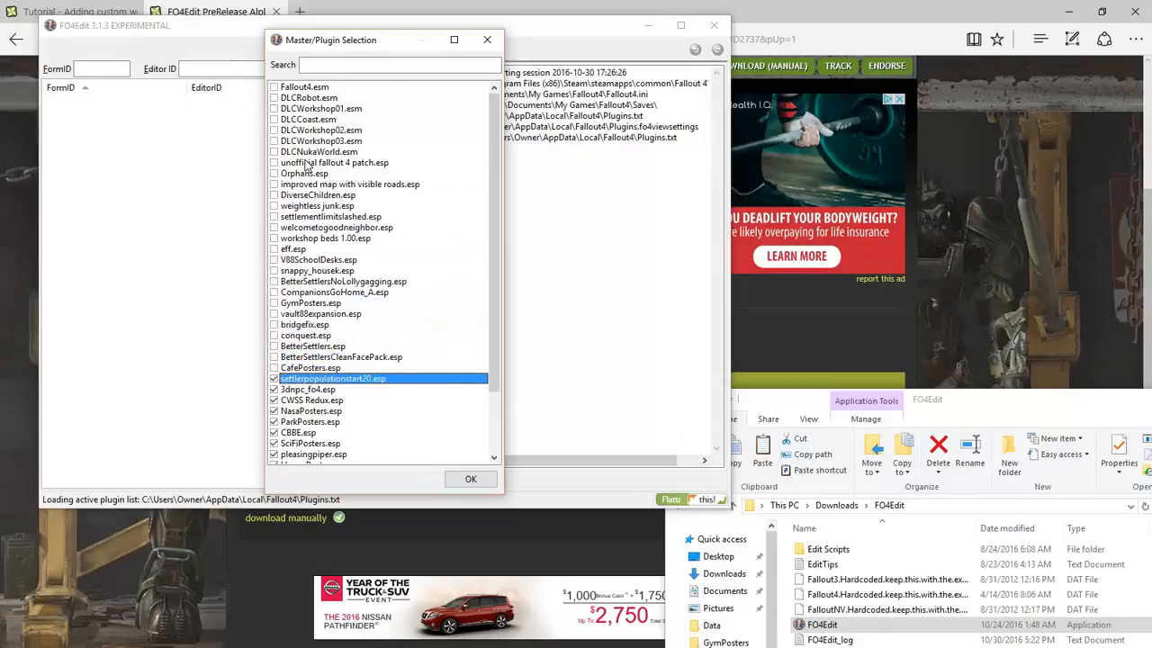
key("space")
key("Down")
key("space")
key("Down")
Untick the remaining plugins, leaving NasaPosters.esp and CustomCategoriesTemplate.esp ticked for loading
key("space")
key("Down")
key("Down")
key("space")
key("Down")
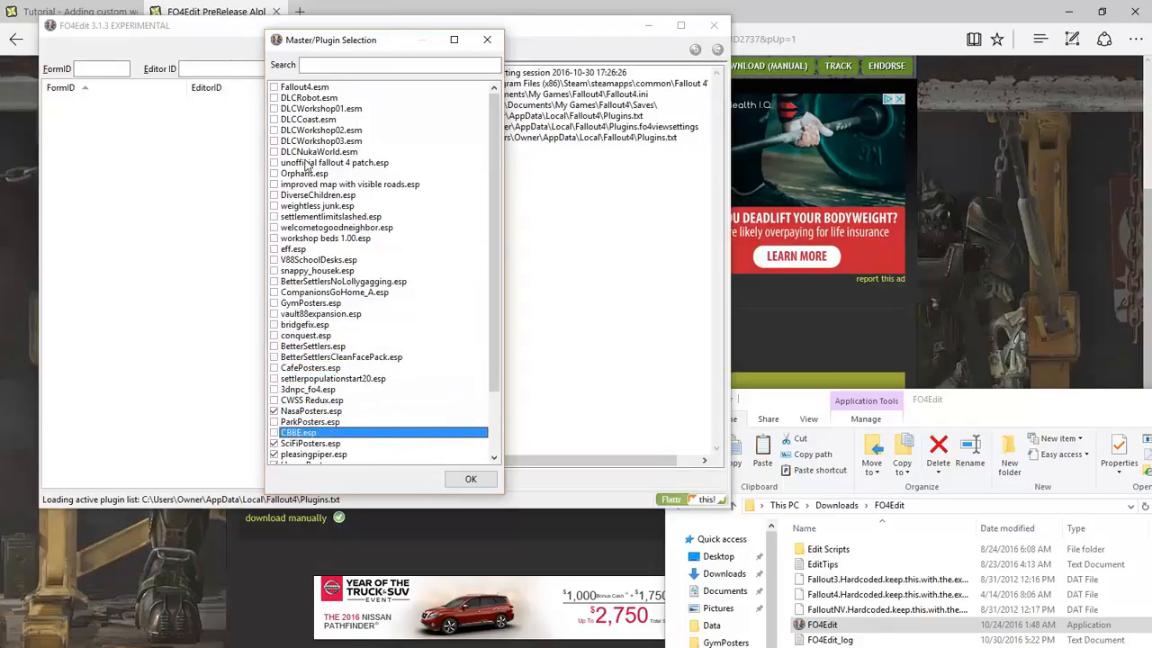
key("space")
key("Down")
key("space")
key("Down")
key("space")
key("Down")
key("space")
key("Down")
key("space")
key("Down")
key("space")
key("Down")
key("space")
key("Down")
key("Down")
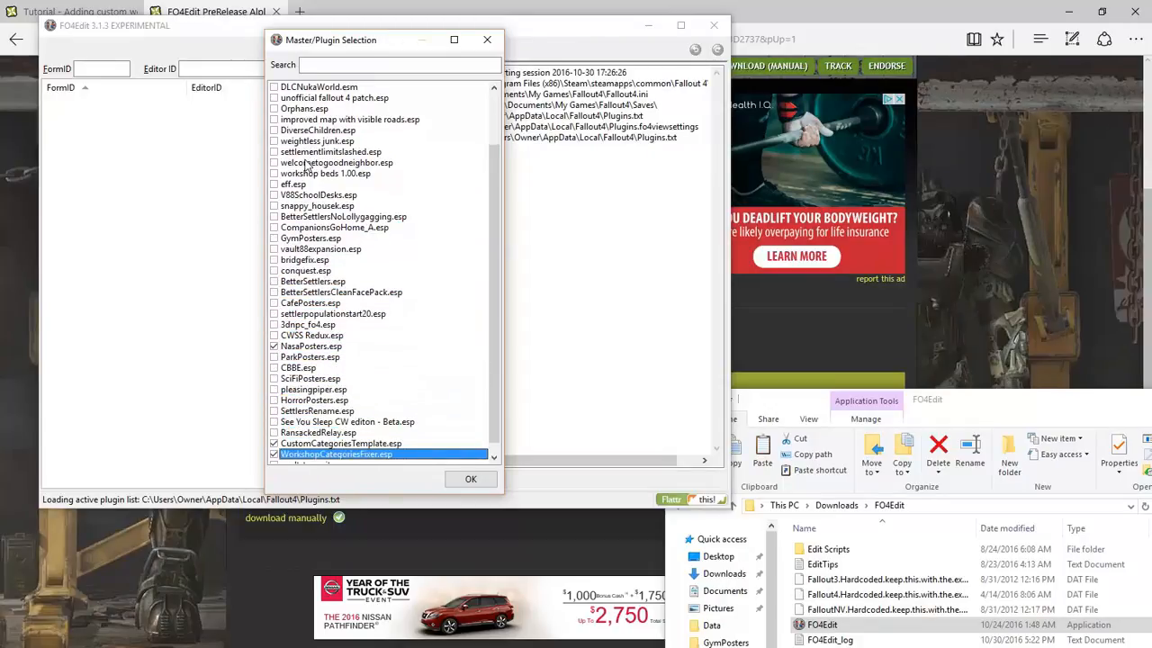
key("Up")
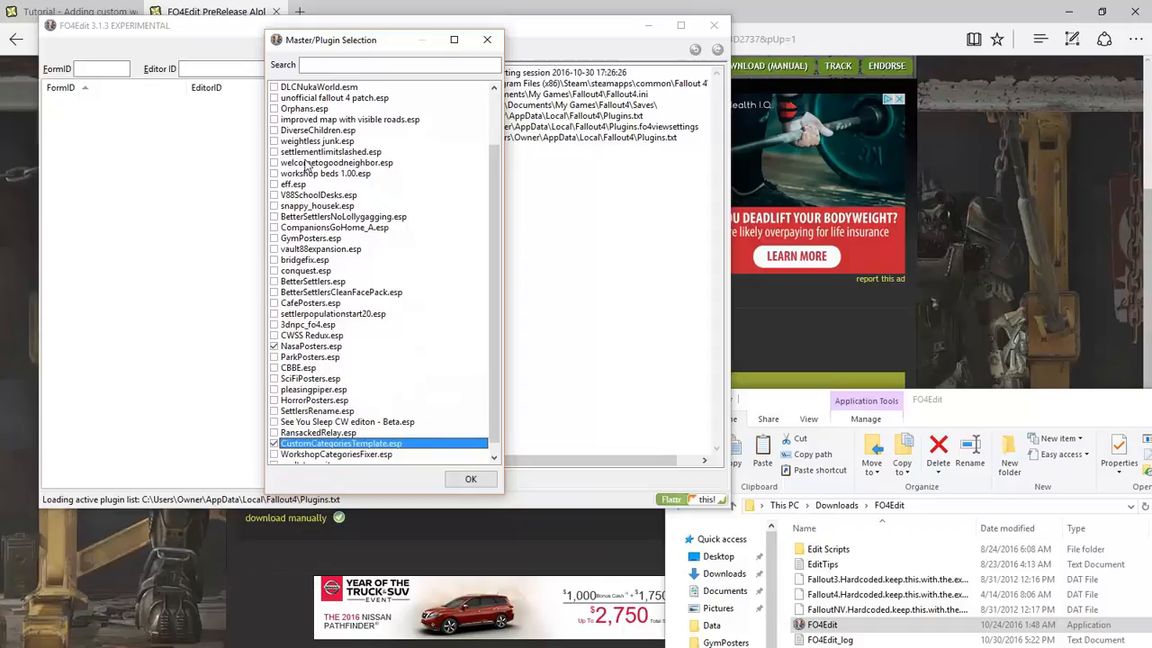
scroll(306, 164, "down", 1)
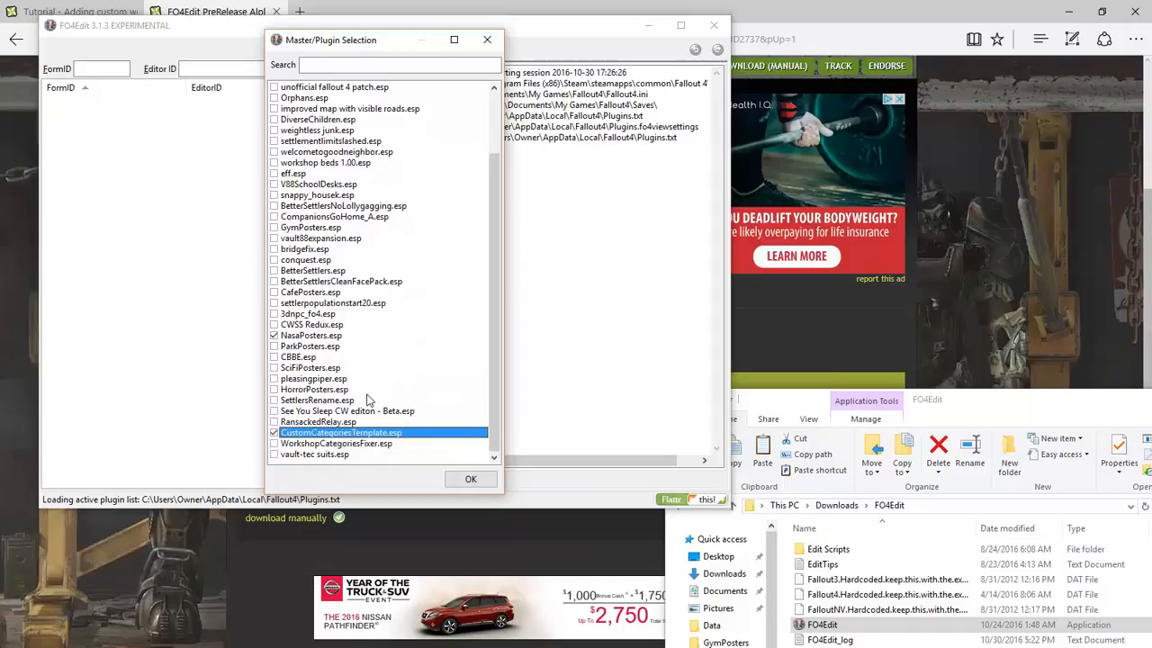
left_click(318, 336)
Load the plugins and view CustomCategoriesTemplate.esp's CustomCategoriesInstaller quest record
left_click(469, 479)
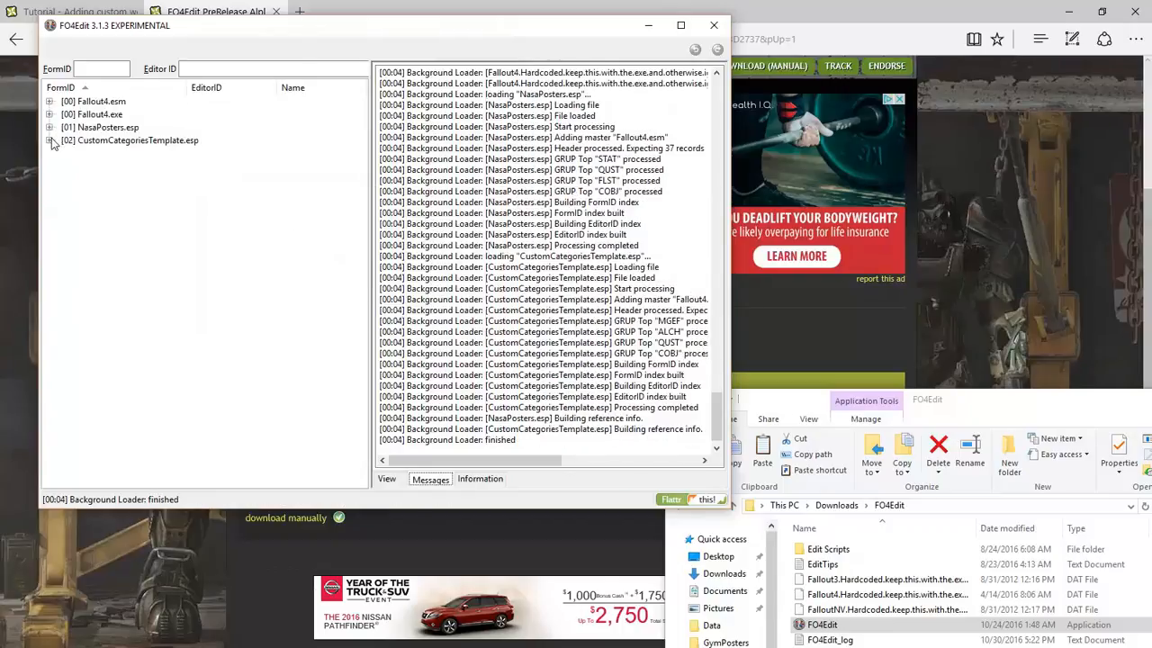
left_click(50, 141)
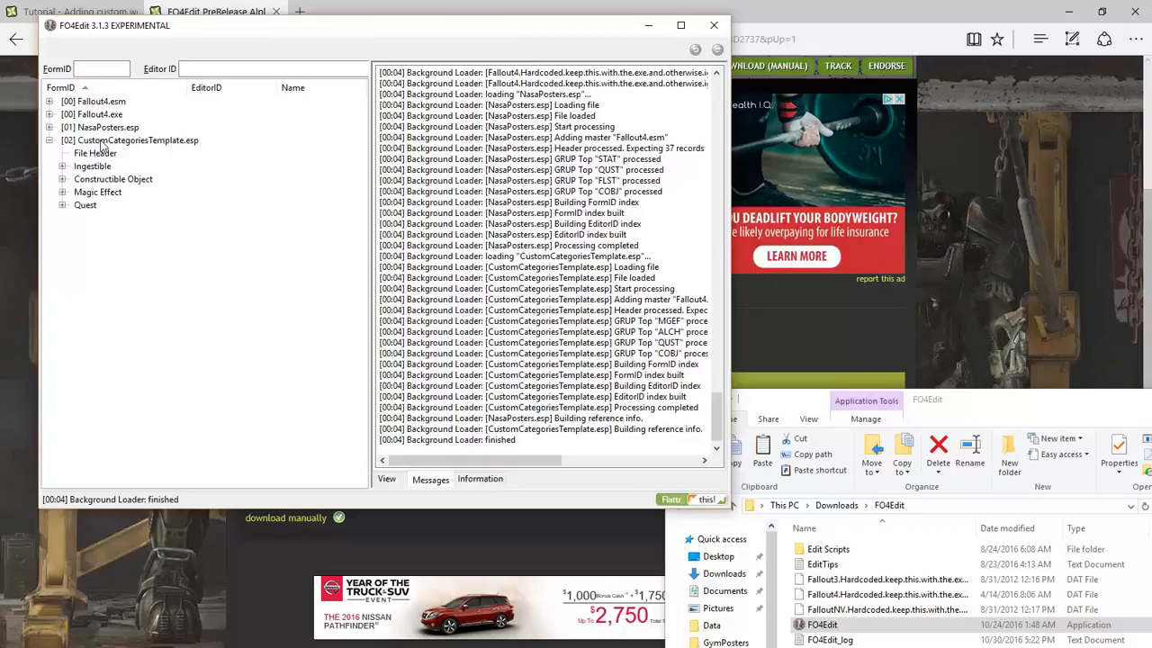
left_click(85, 206)
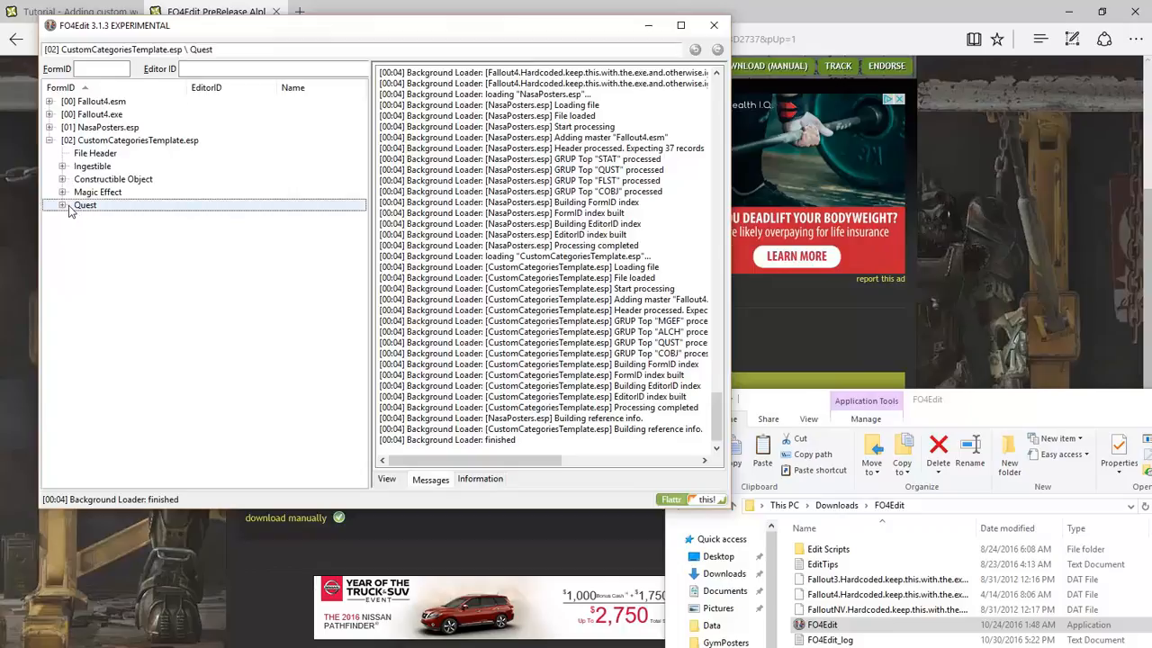
left_click(62, 206)
left_click(100, 219)
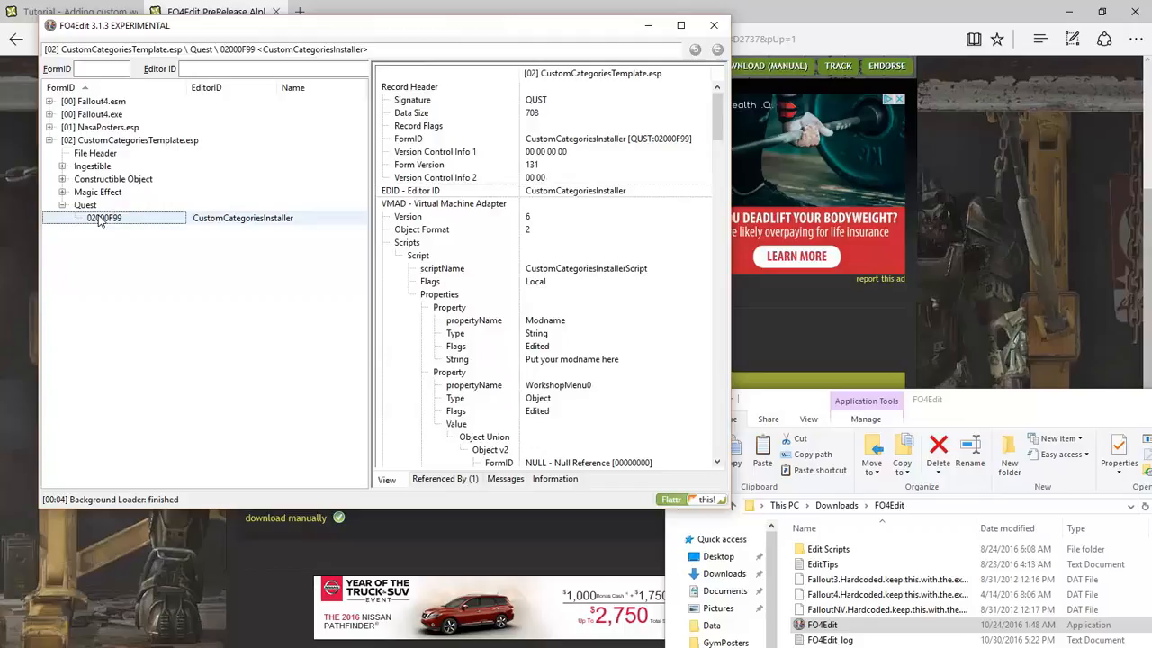
Copy the quest as a new record named NasaCategoriesInstaller into NasaPosters.esp
right_click(101, 221)
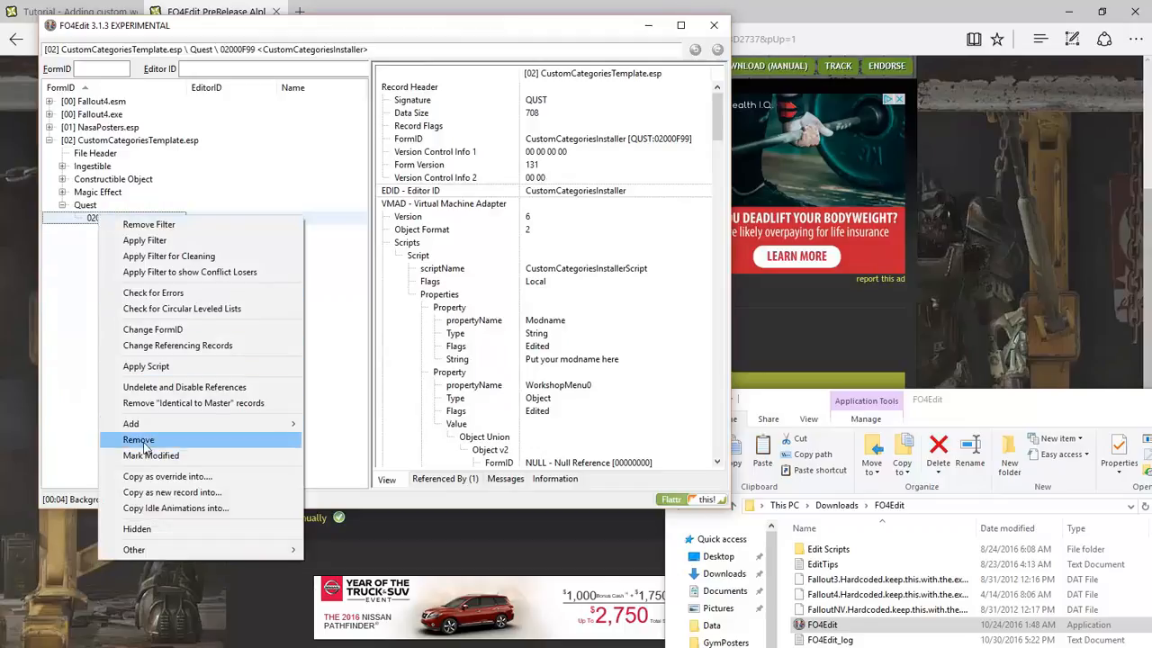
left_click(149, 493)
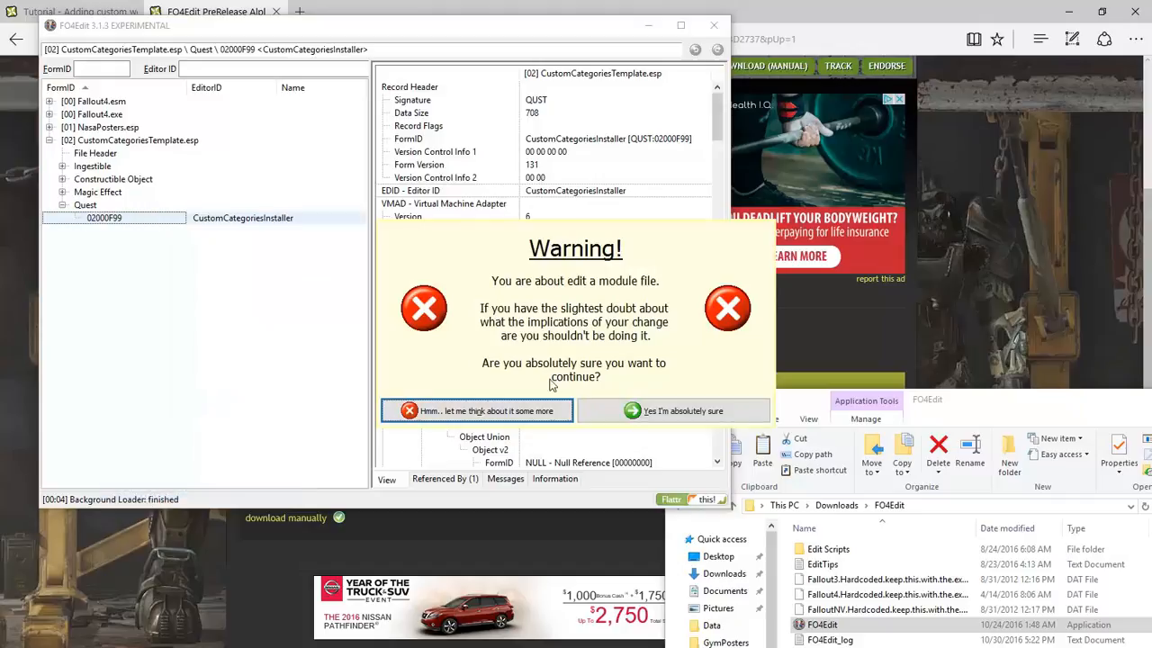
left_click(628, 409)
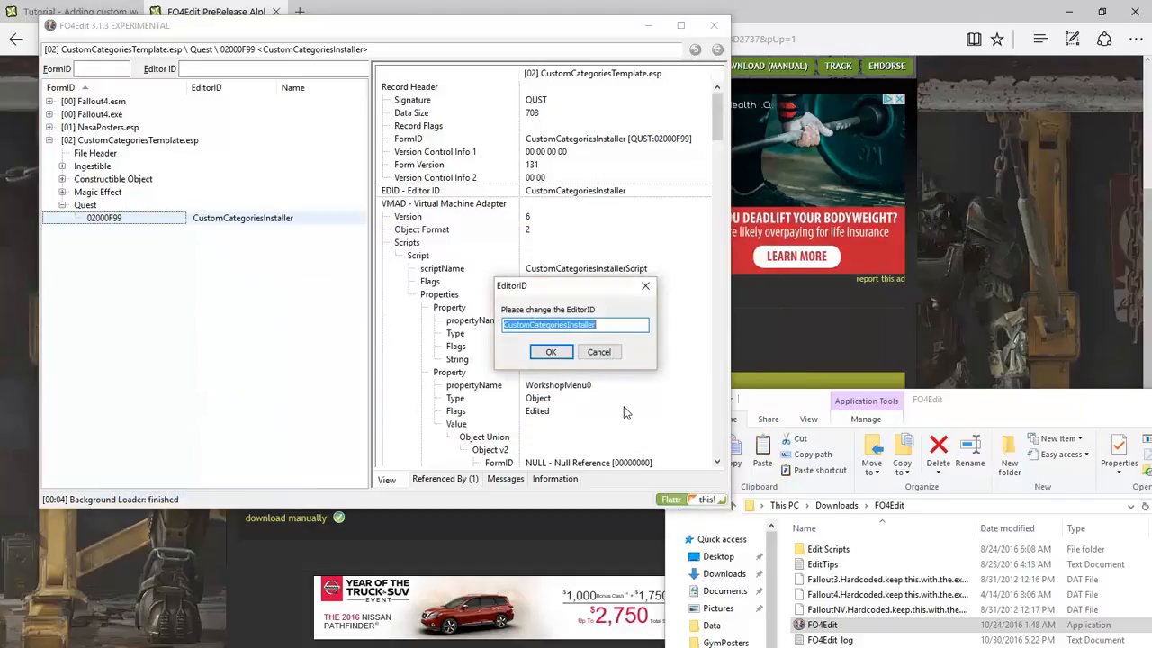
left_click(506, 325)
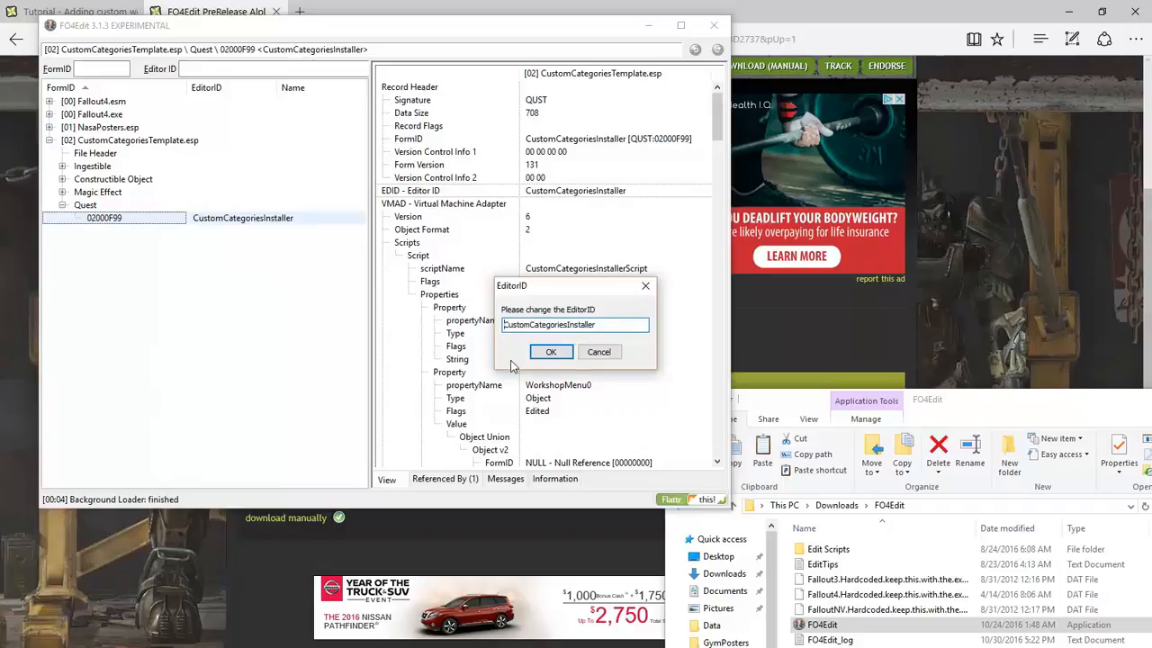
type("Nasa")
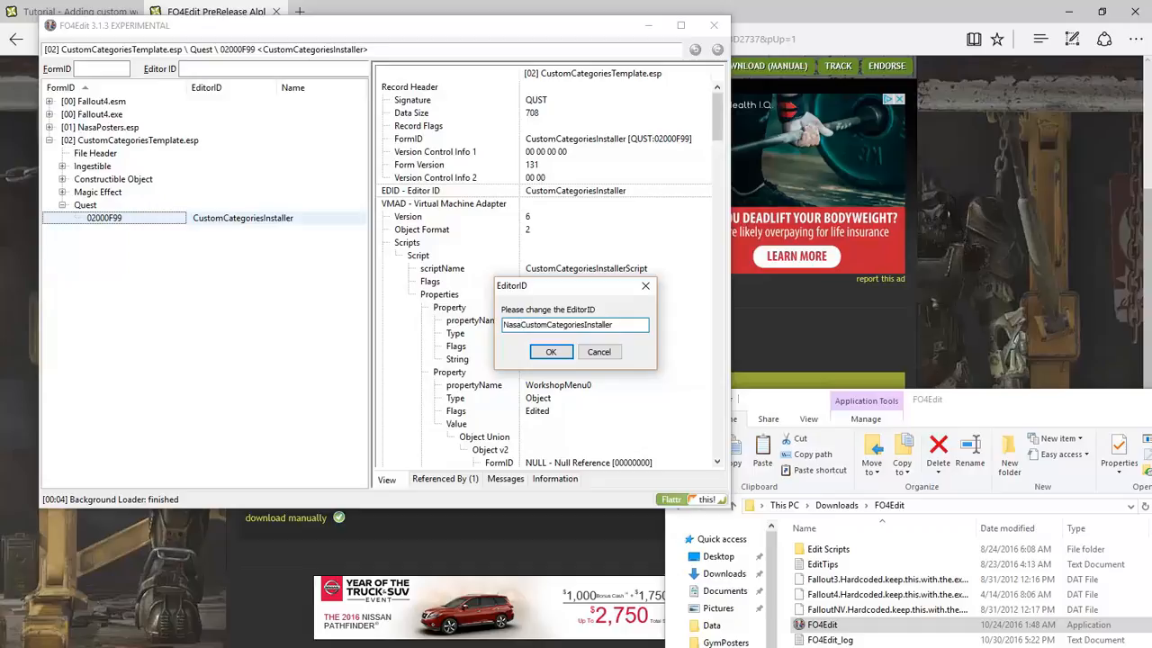
key("Delete")
key("Delete")
key("Delete")
key("Delete")
key("Delete")
key("Delete")
left_click(551, 352)
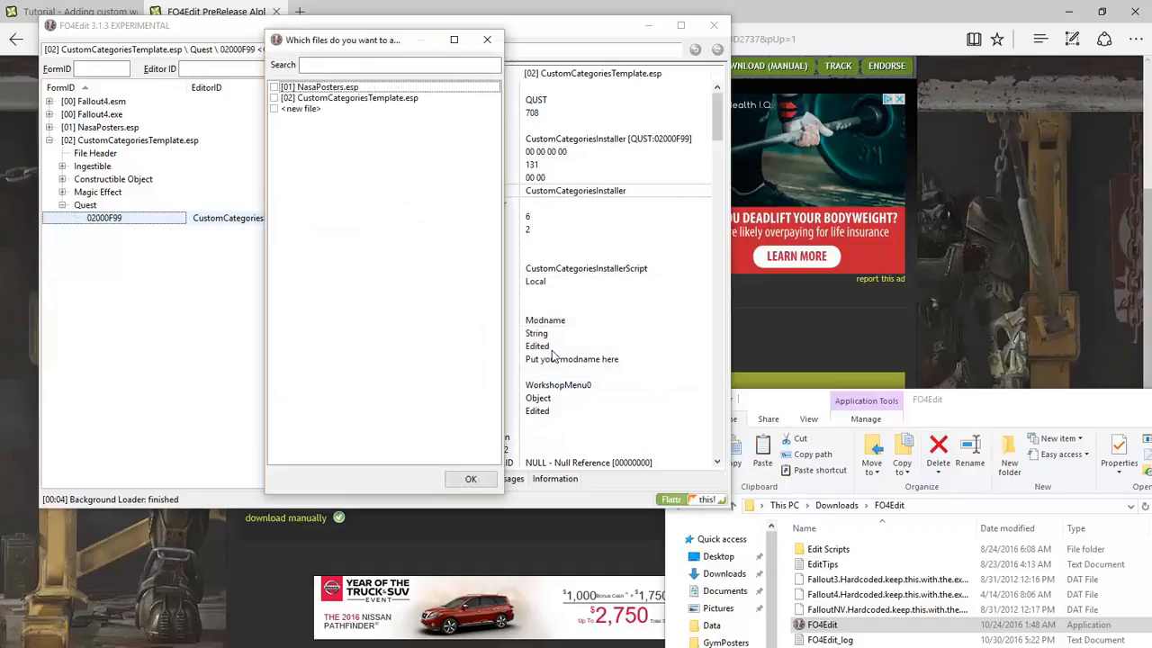
left_click(274, 87)
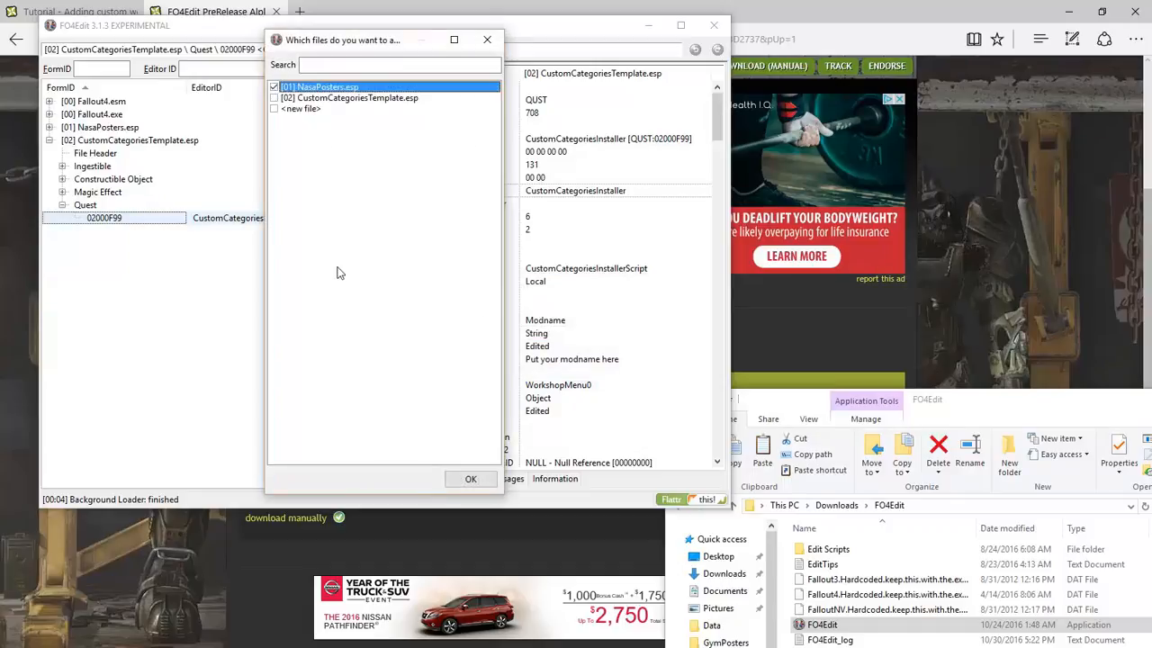
Finish the copy, then inspect the template's Ingestible, Constructible Object and Magic Effect records
left_click(484, 40)
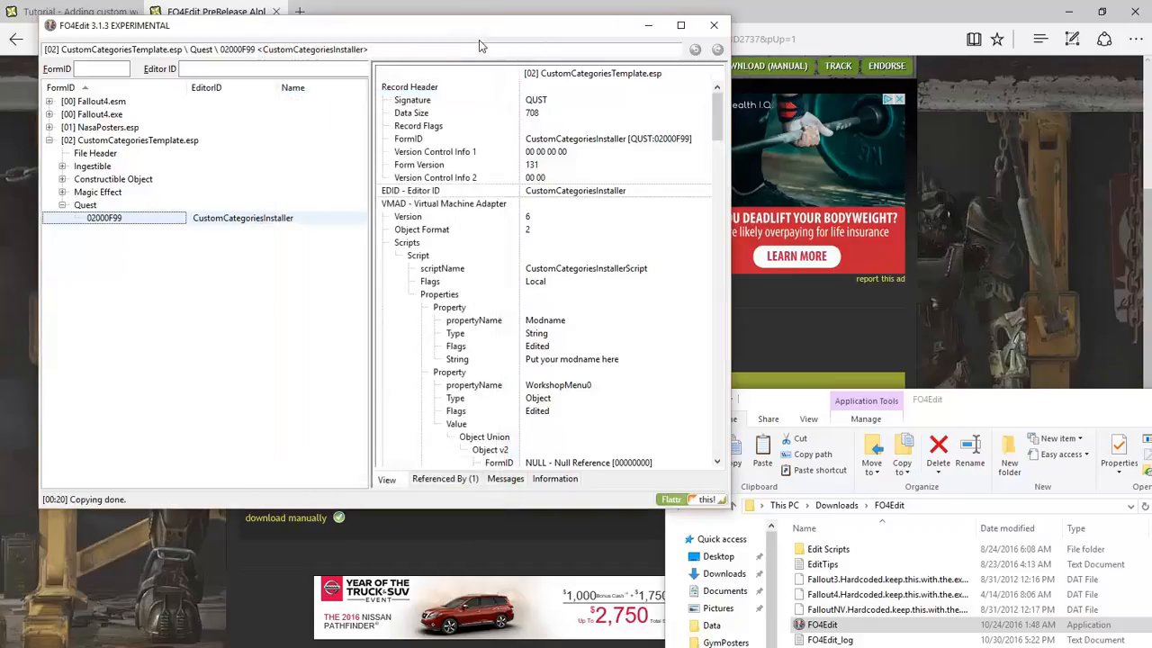
left_click(104, 140)
left_click(62, 166)
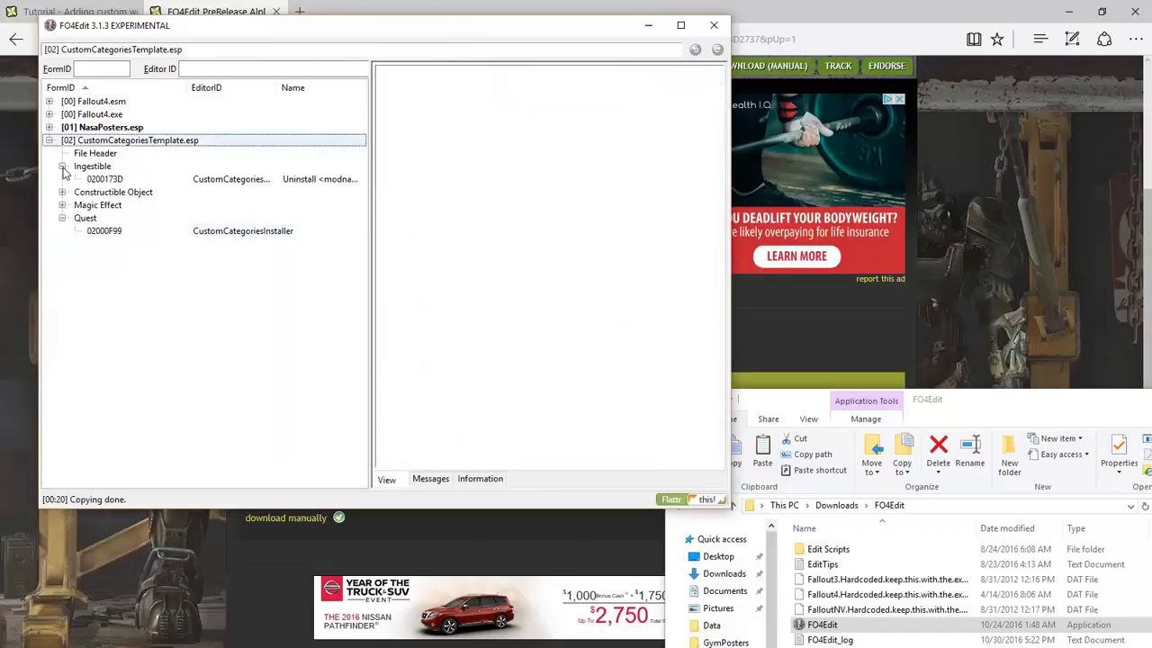
left_click(62, 192)
left_click(62, 218)
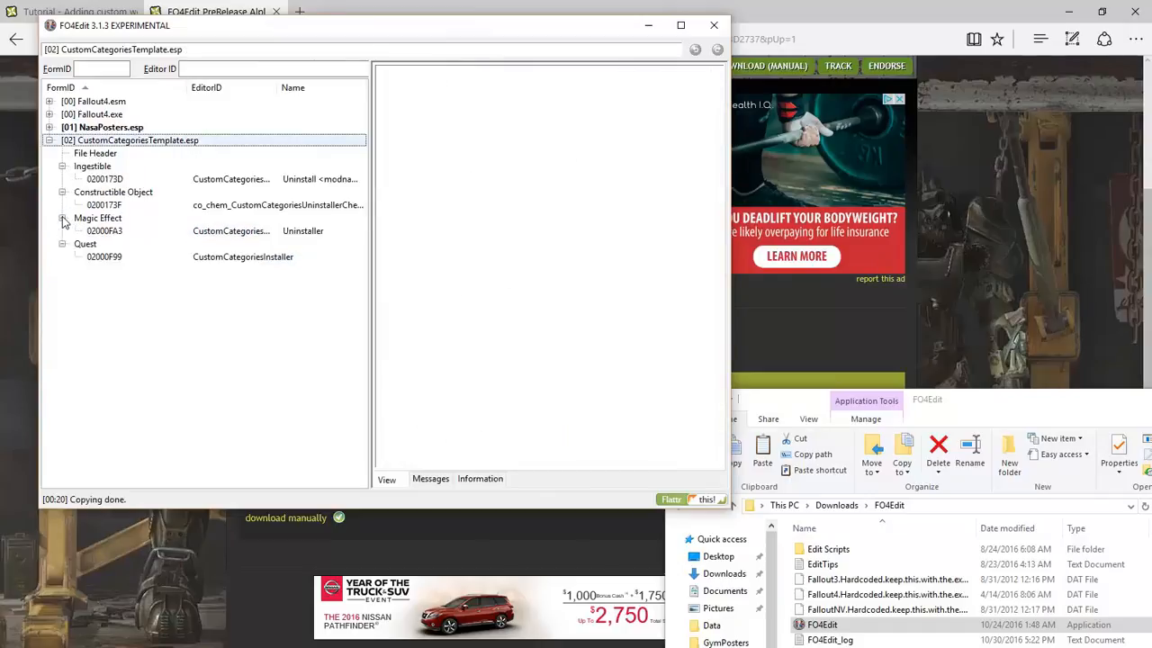
left_click(123, 233)
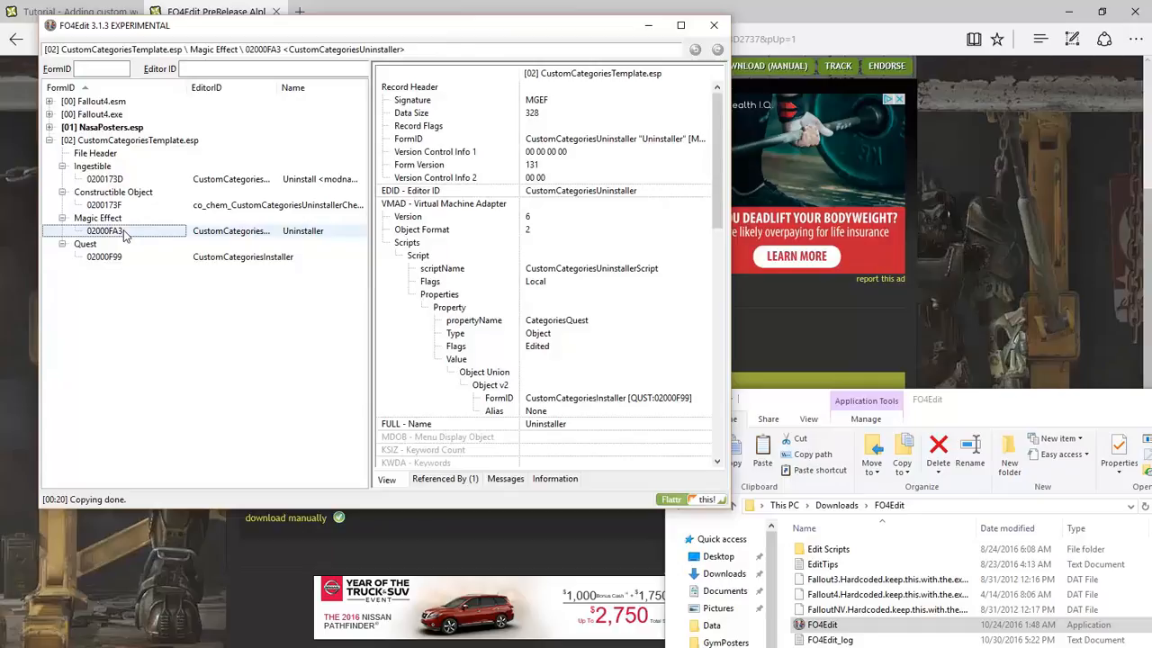
Close FO4Edit, saving the changed NasaPosters.esp
left_click(50, 140)
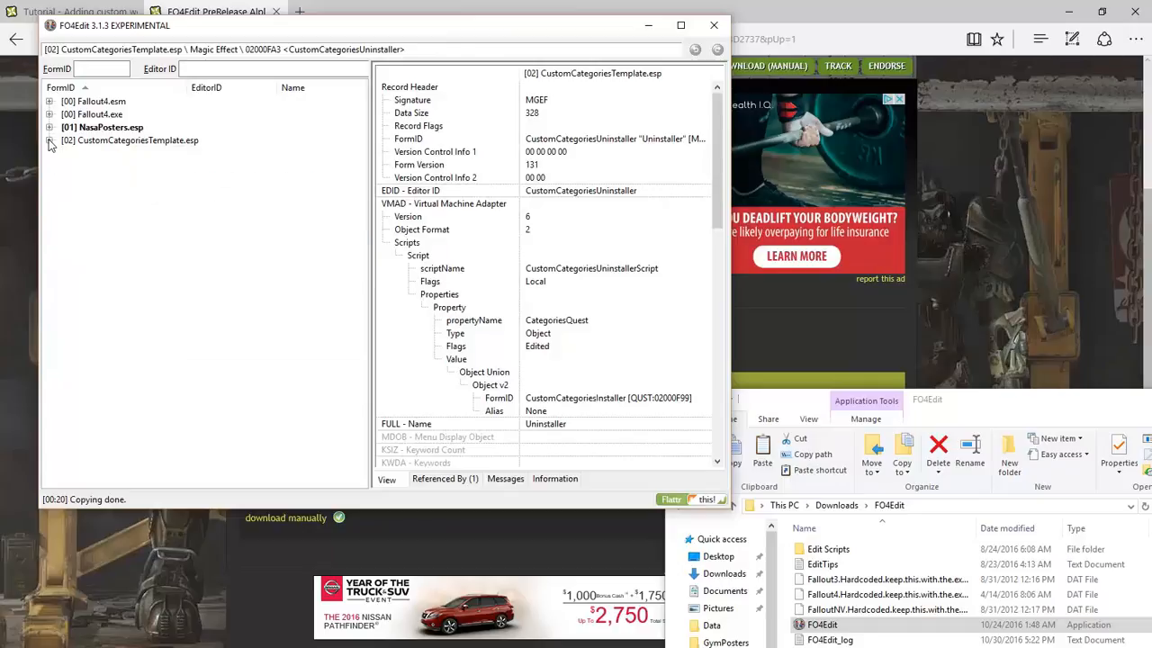
left_click(711, 27)
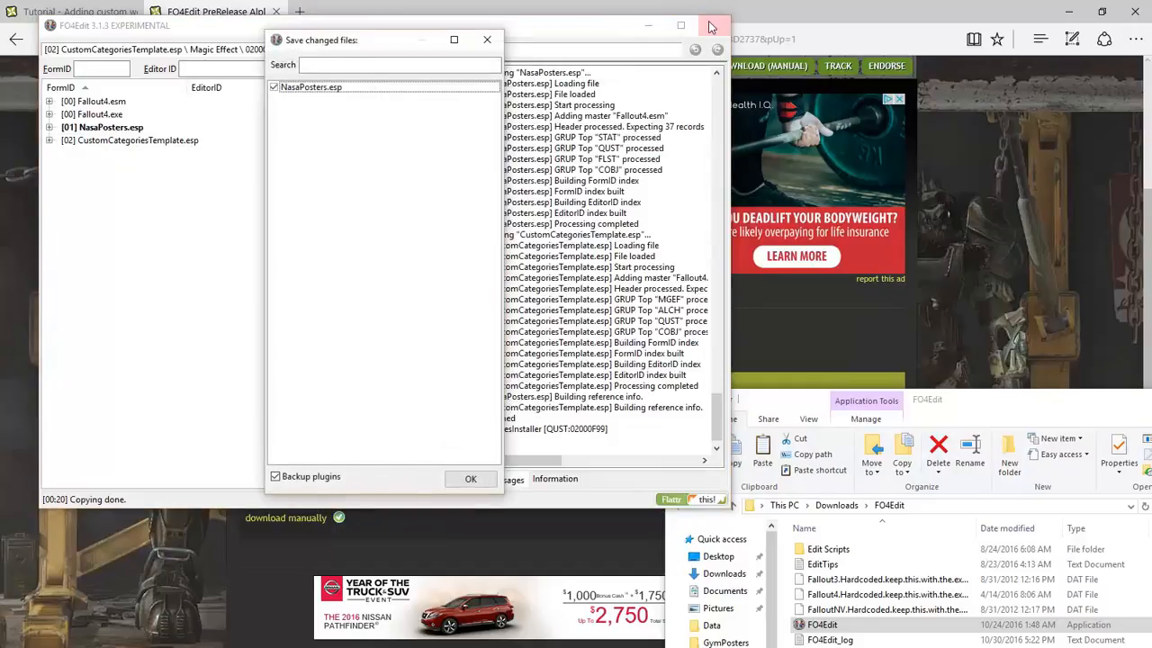
left_click(469, 479)
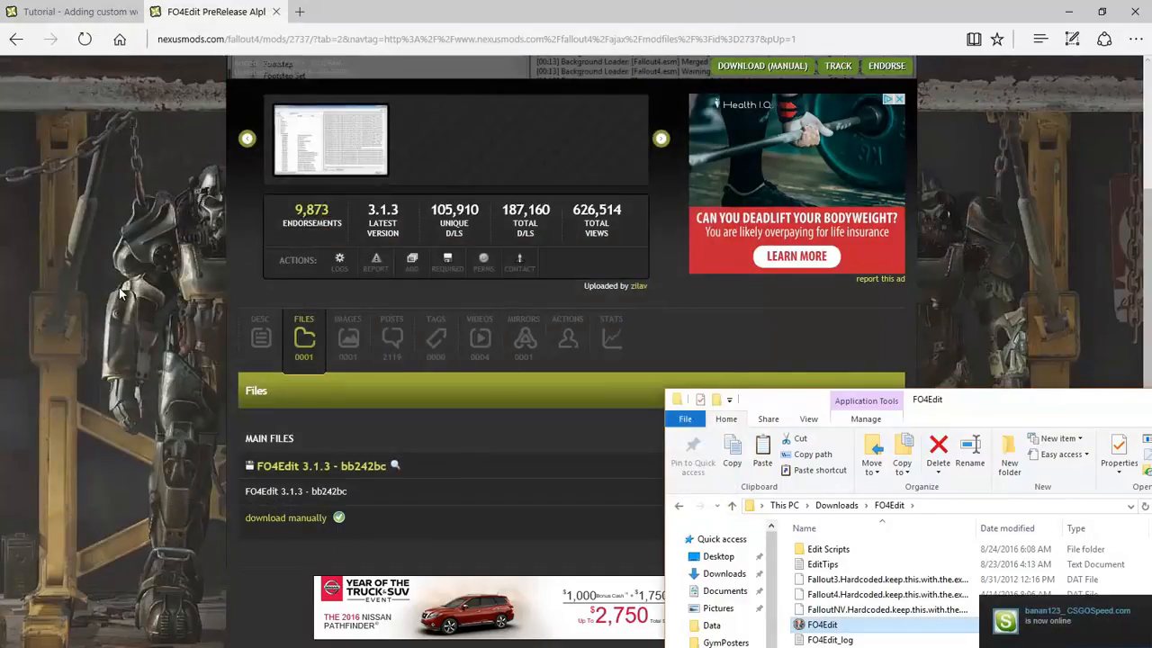
Return to the custom categories tutorial and scroll through its template usage and uninstall guidance
left_click(83, 16)
scroll(368, 268, "down", 2)
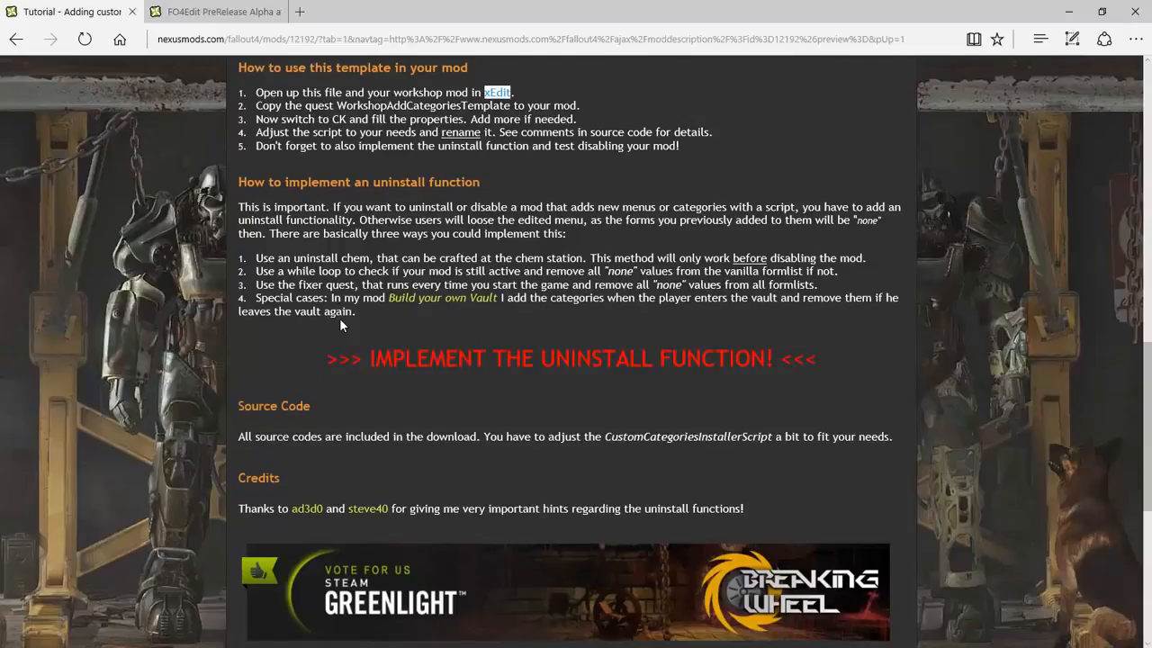
scroll(339, 322, "up", 10)
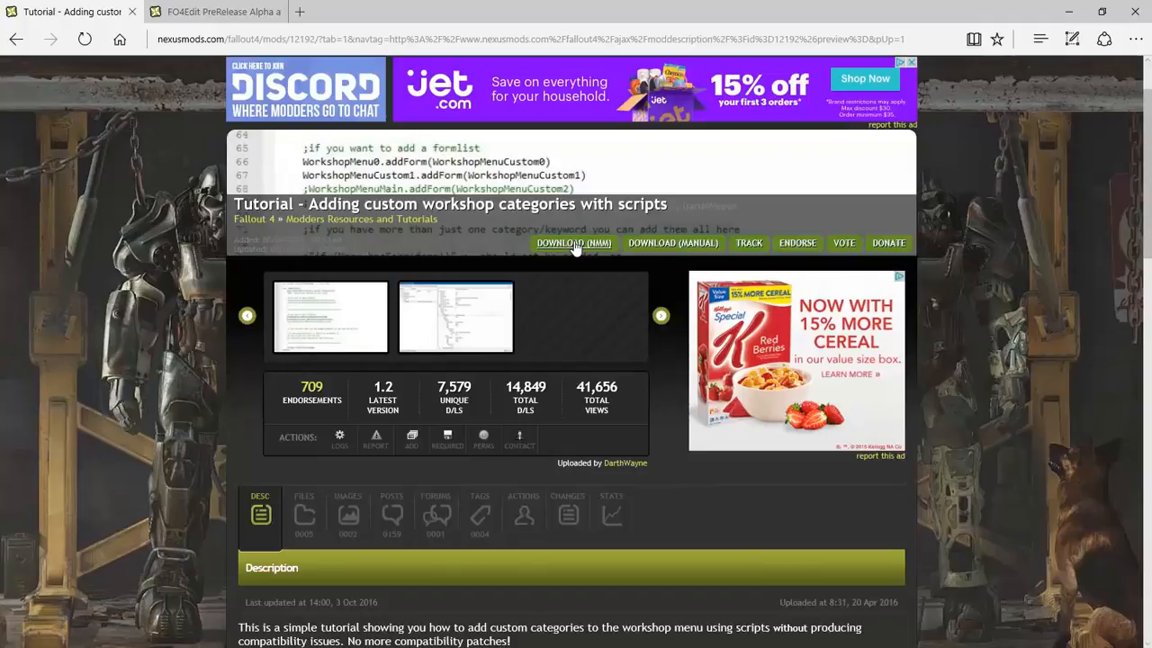
scroll(576, 248, "down", 3)
scroll(574, 249, "down", 3)
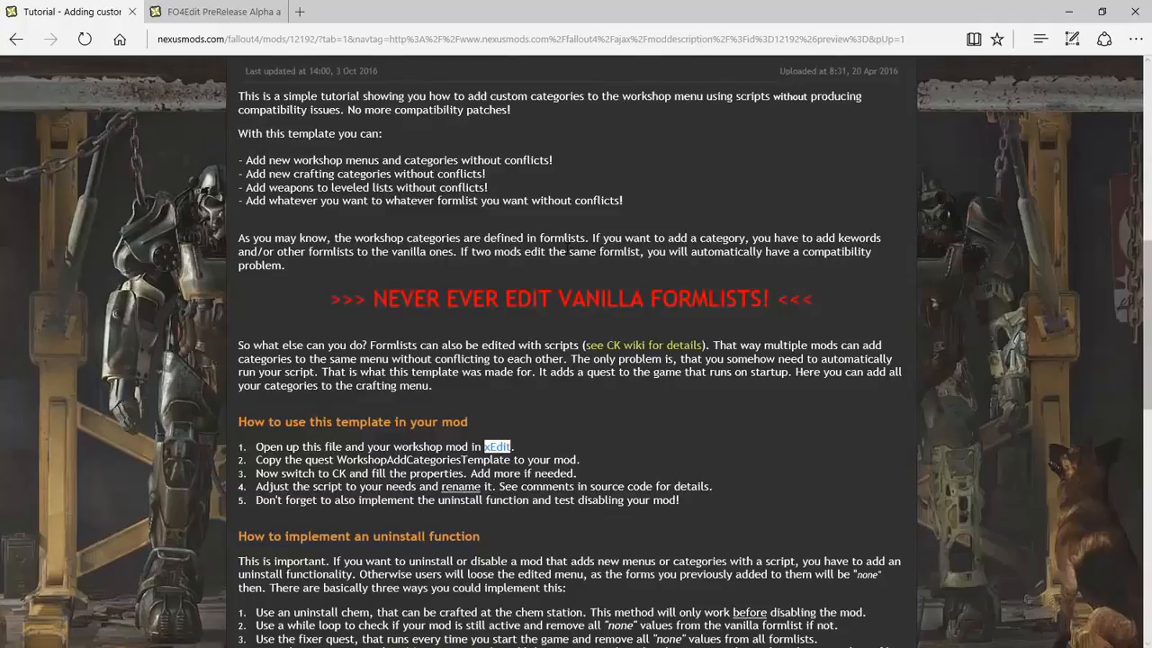
scroll(568, 244, "down", 2)
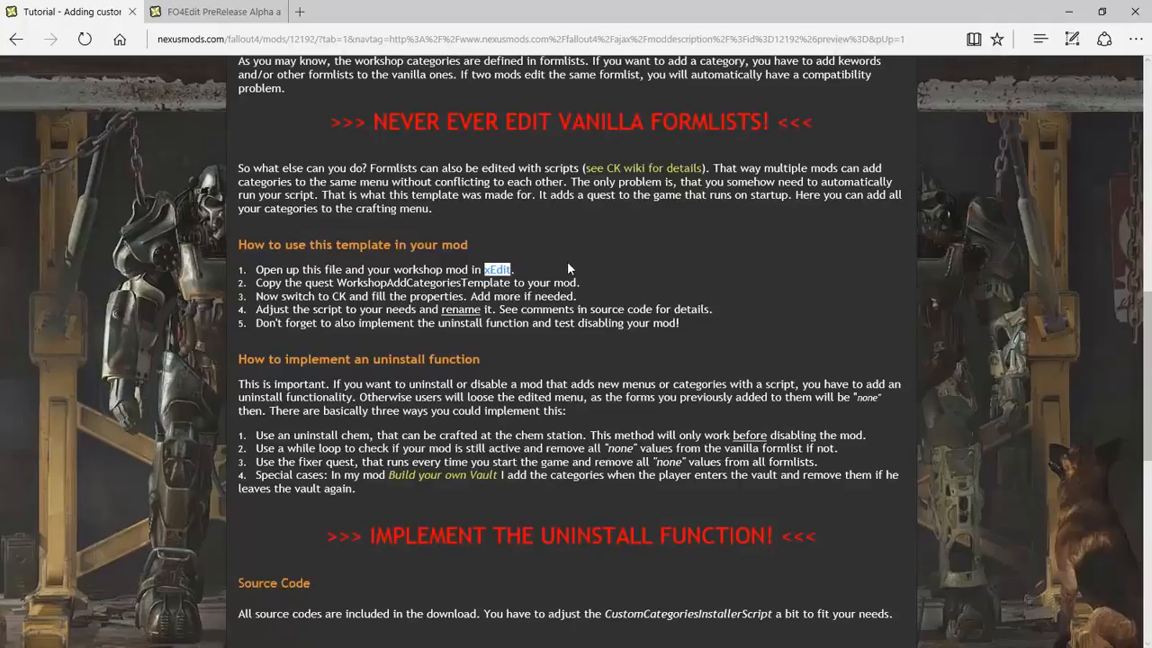
scroll(567, 267, "down", 3)
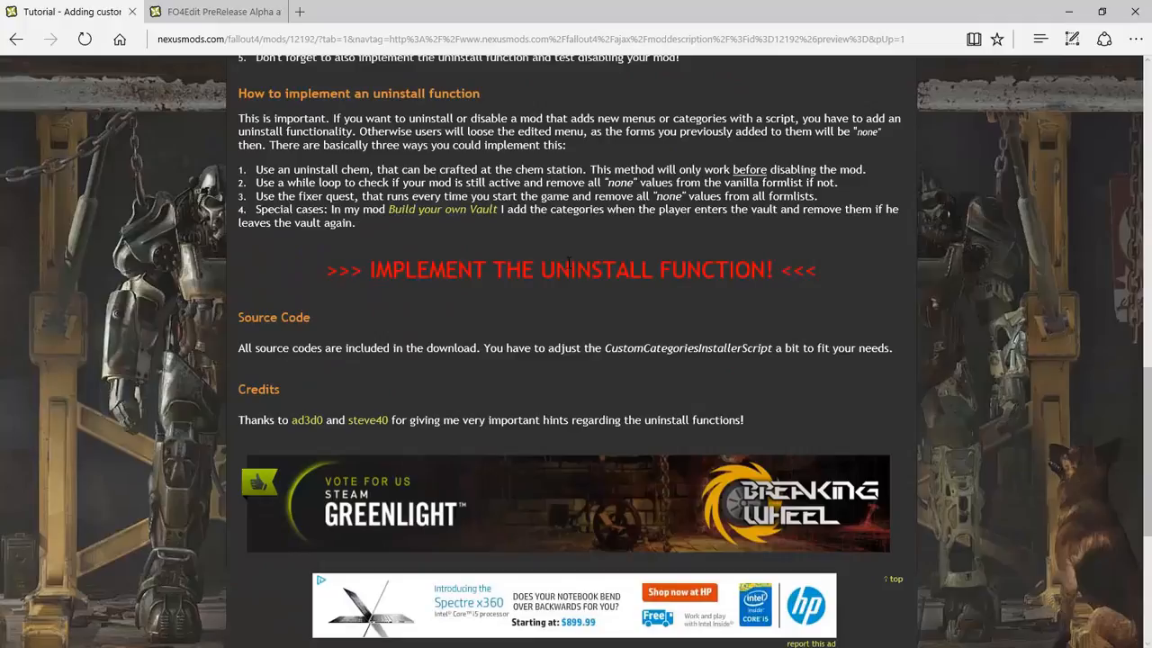
scroll(568, 263, "up", 6)
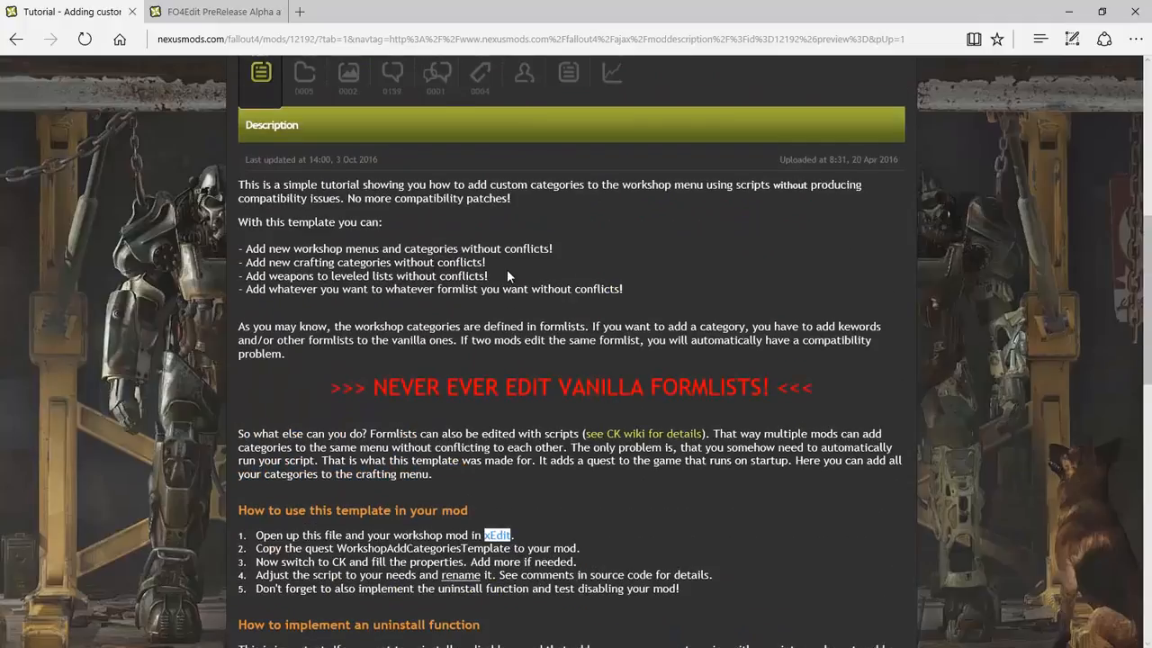
scroll(344, 285, "down", 3)
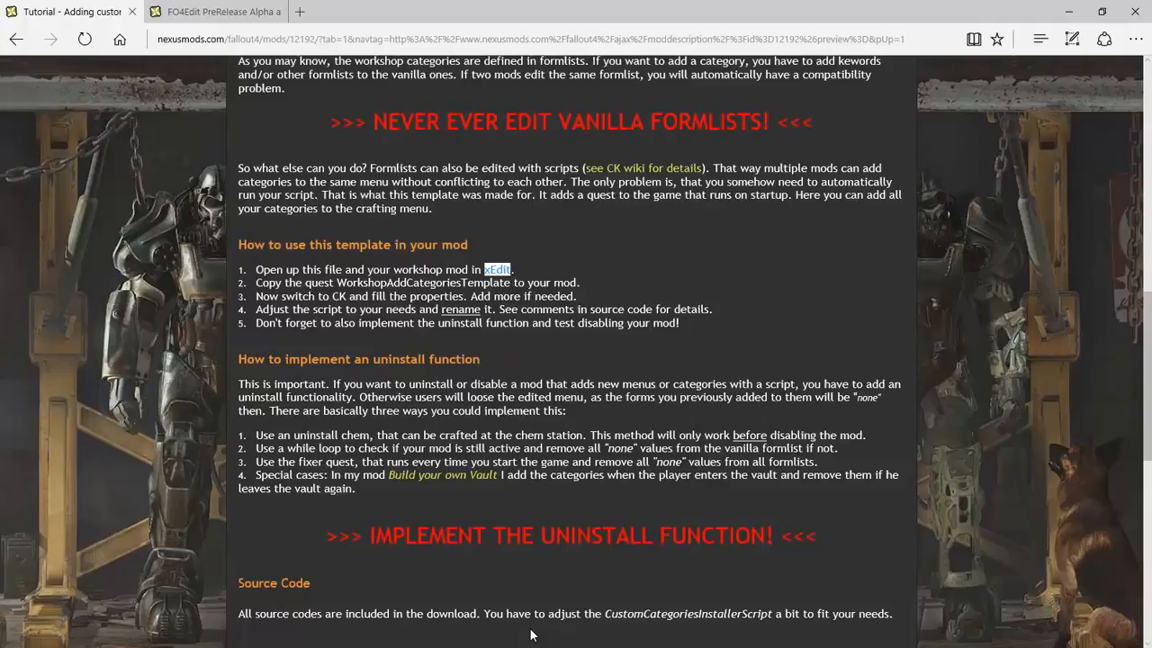
key("super")
Browse to Fallout 4\Data\Scripts\Source\User and select the CustomCategoriesInstallerScript file
mouse_move(438, 635)
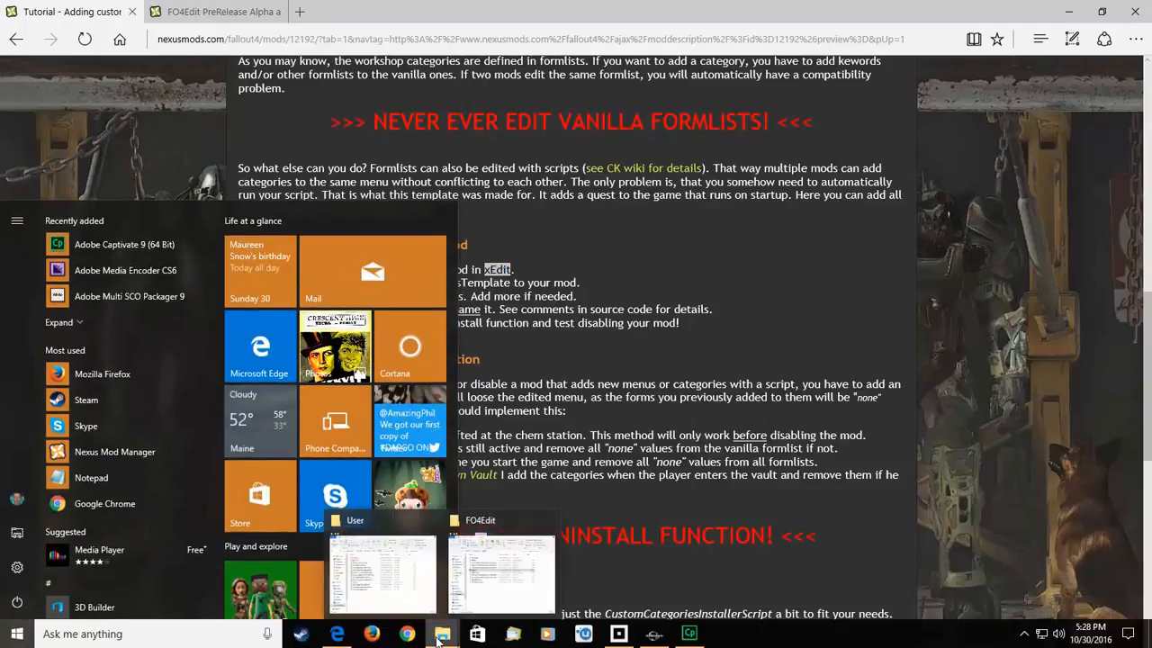
mouse_move(432, 601)
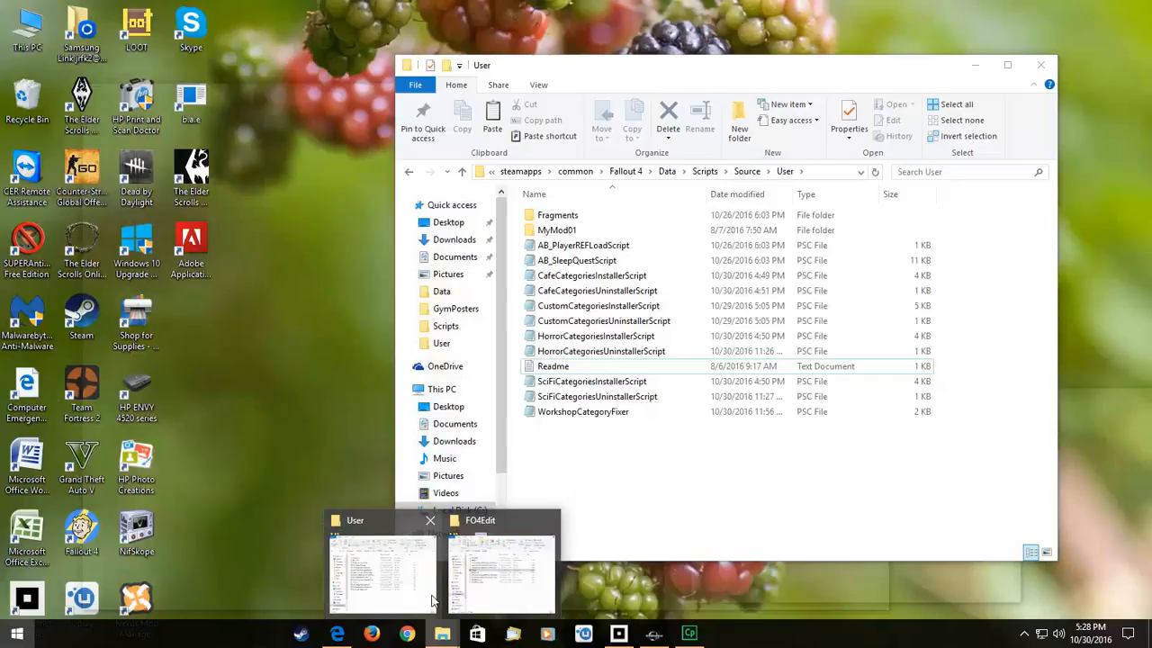
left_click(432, 601)
left_click(667, 171)
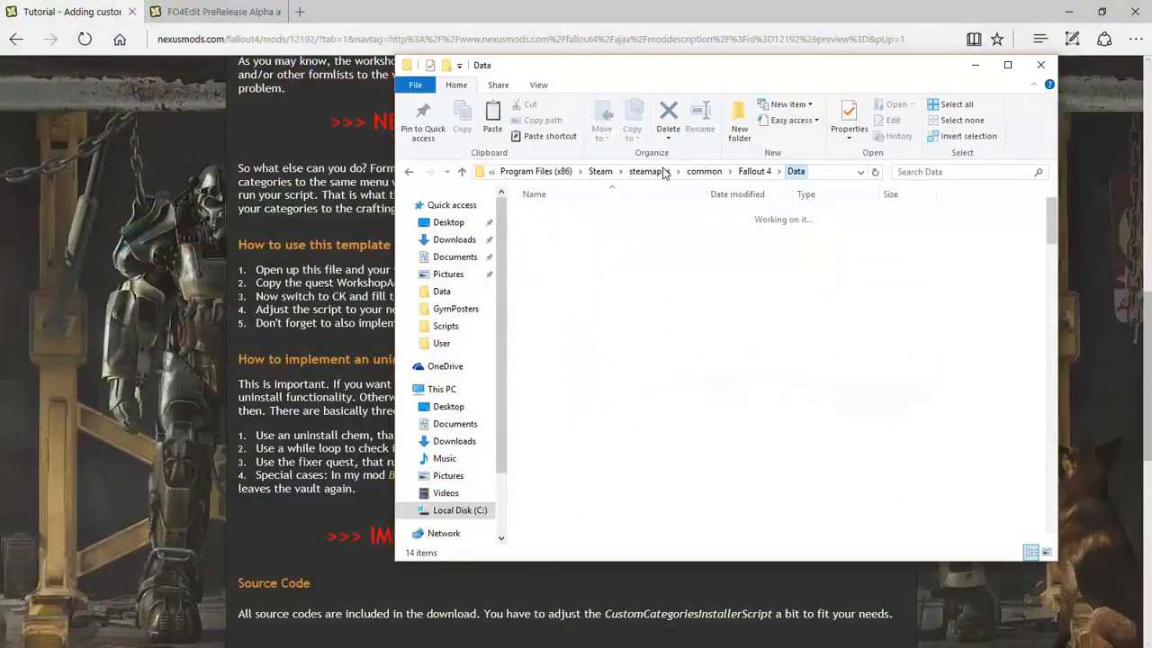
double_click(547, 306)
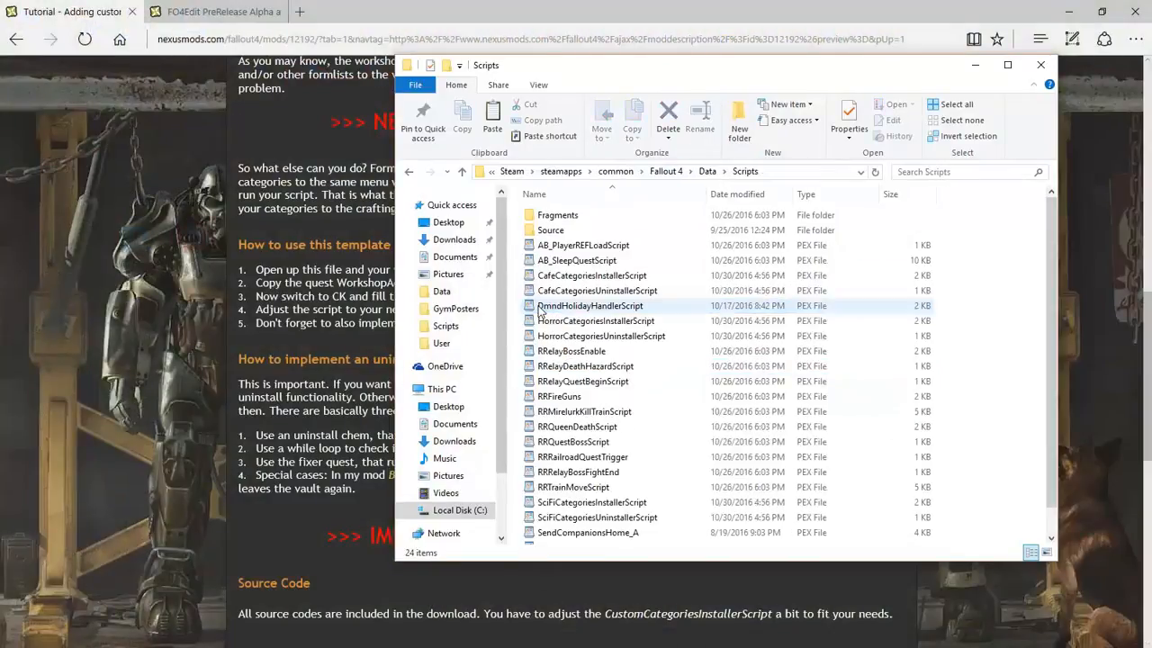
double_click(549, 231)
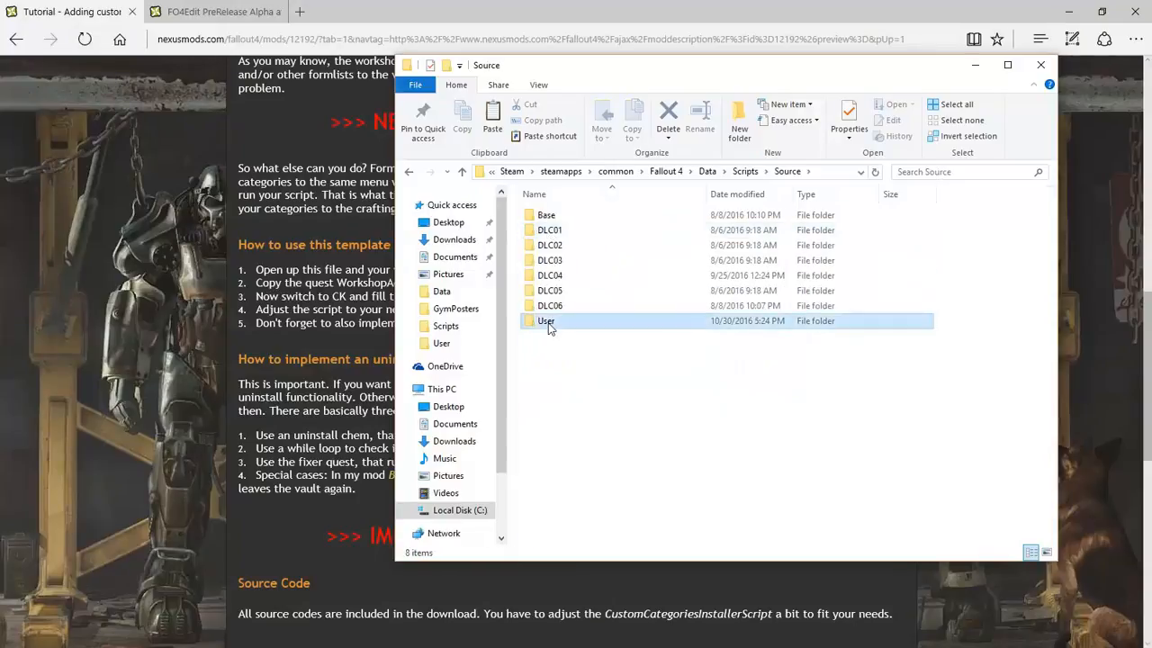
double_click(549, 322)
left_click(561, 308)
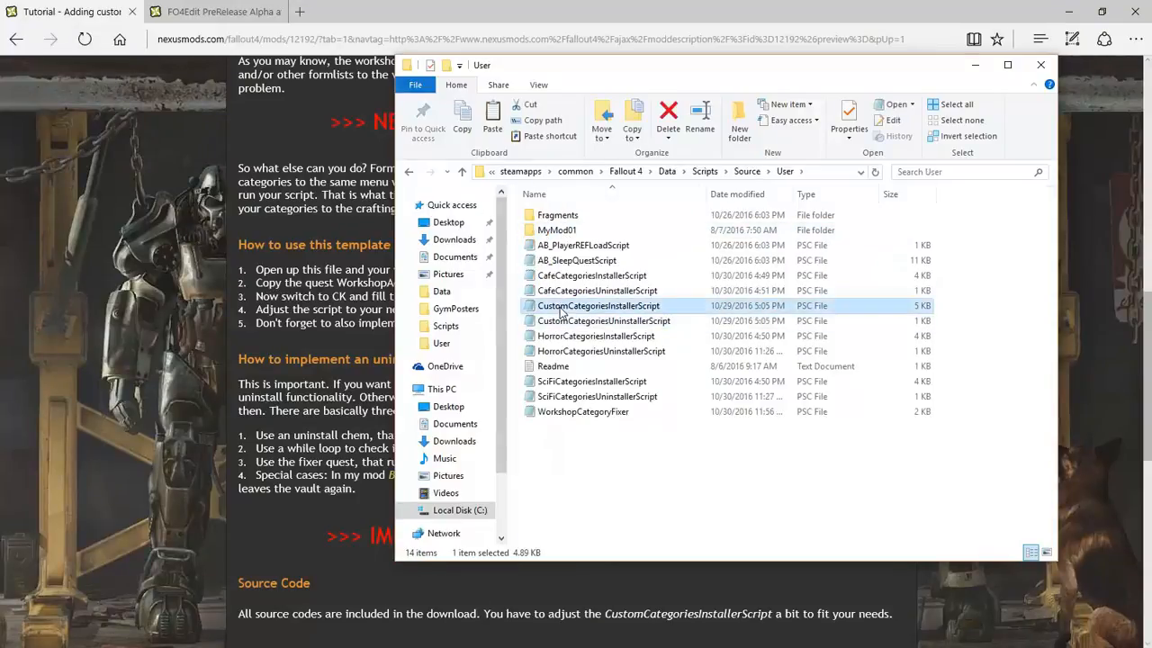
left_click(564, 324)
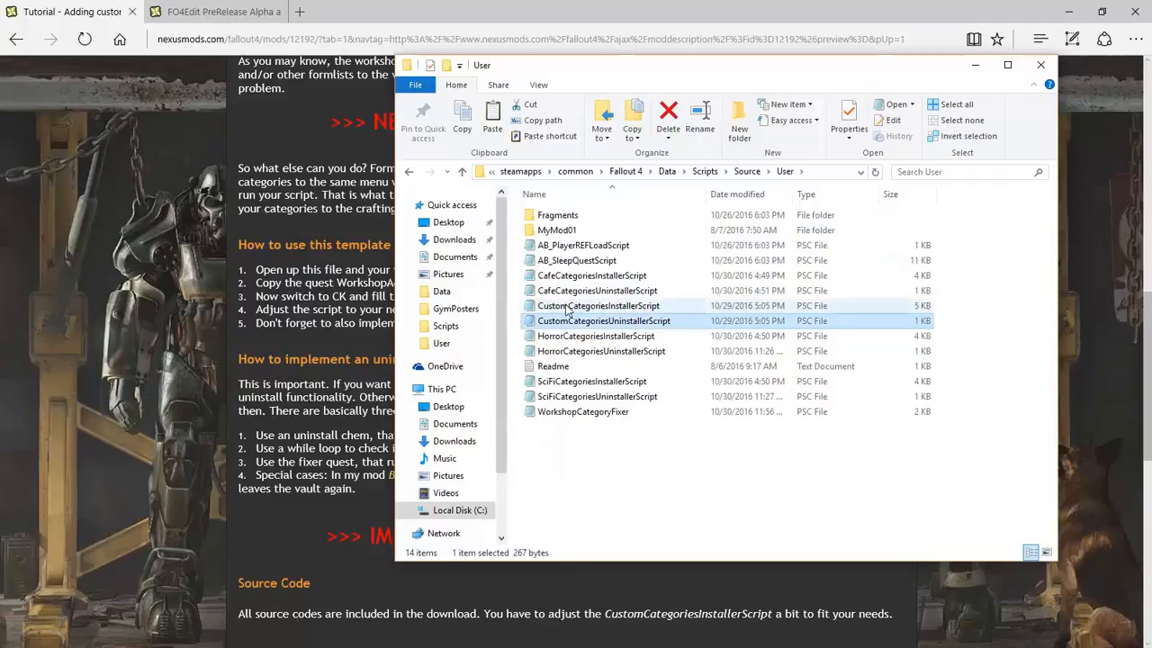
left_click(569, 307)
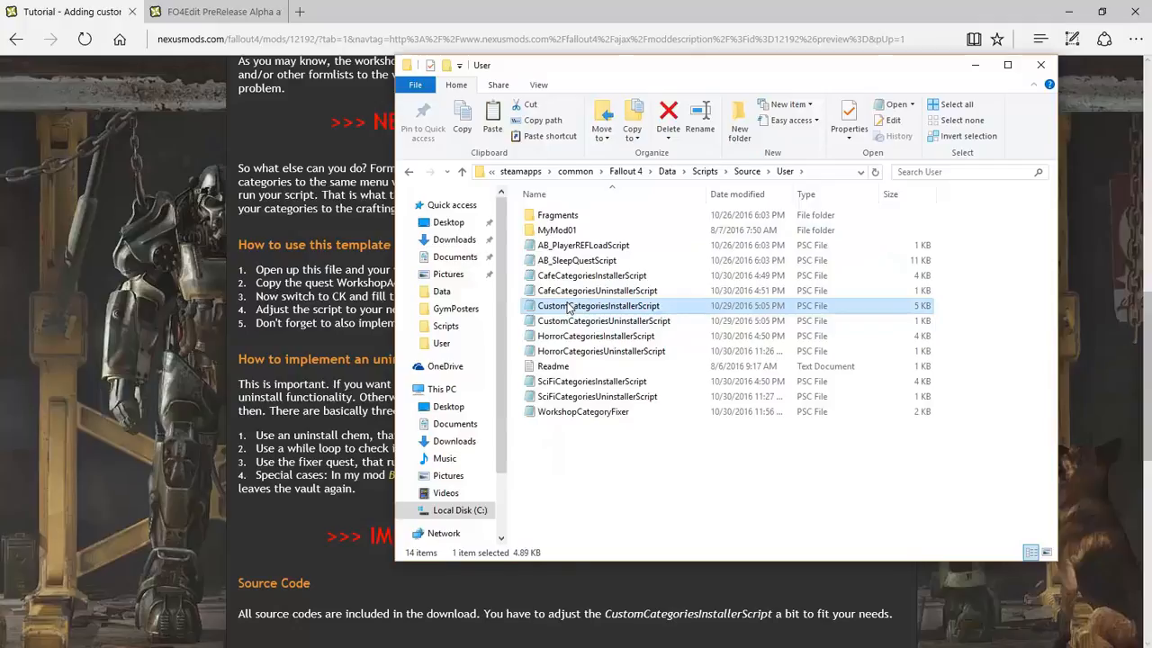
Duplicate CustomCategoriesInstallerScript and rename the copy NasaCategoriesInstallerScript
key("ctrl+v")
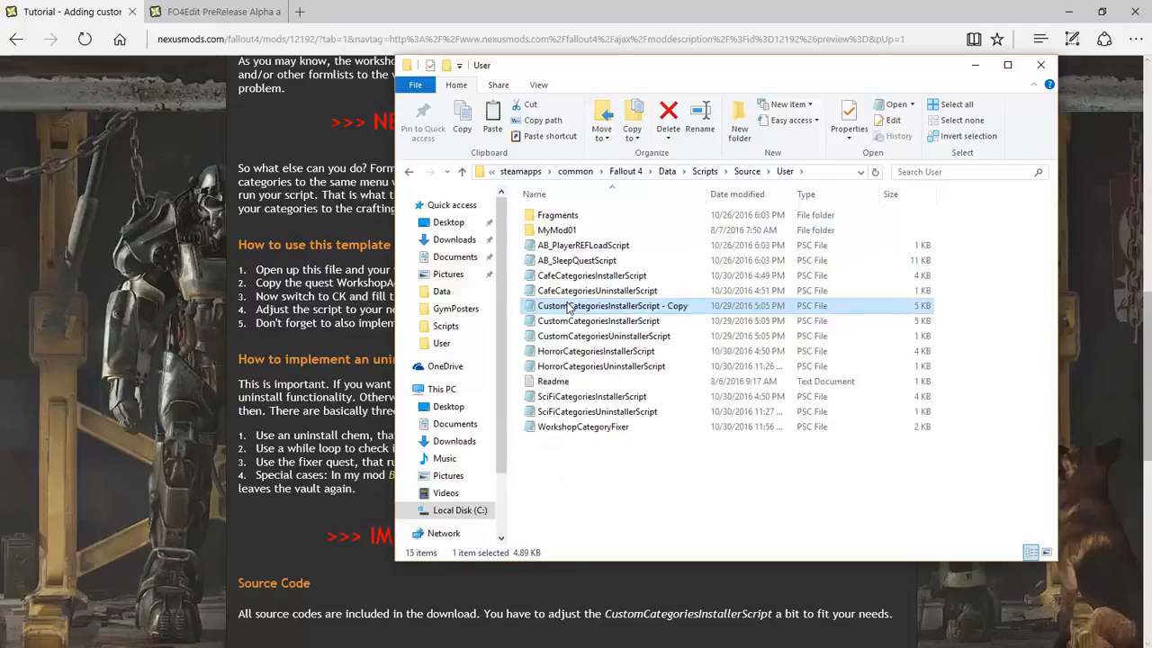
key("F2")
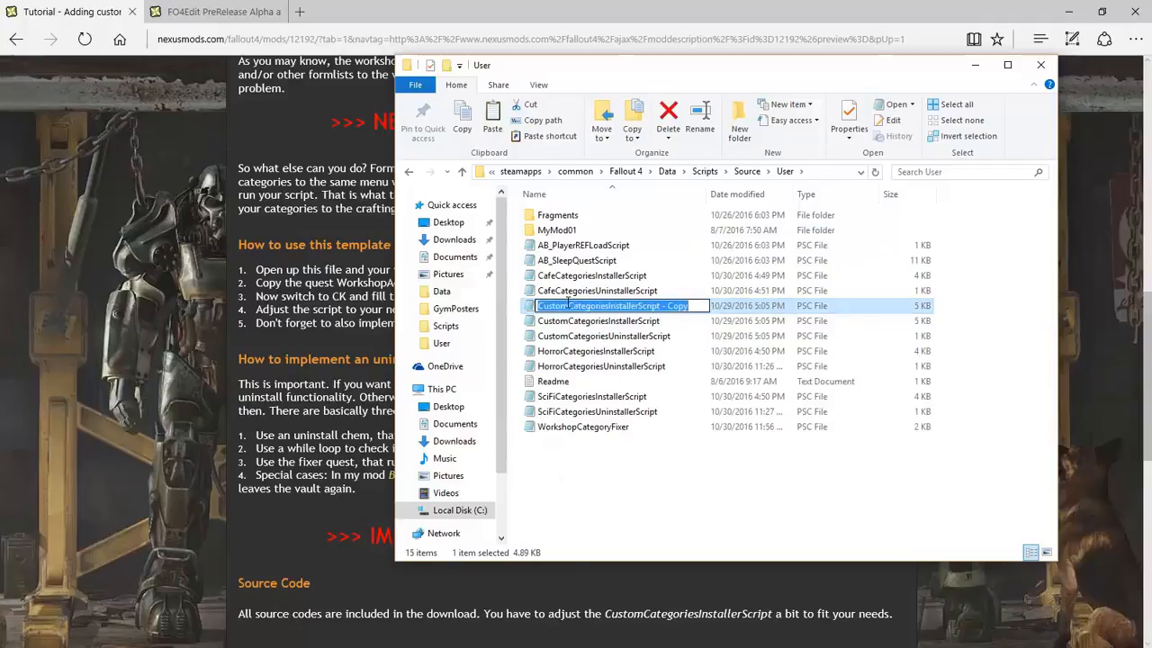
key("End")
key("BackSpace")
key("BackSpace")
key("BackSpace")
key("BackSpace")
key("BackSpace")
key("BackSpace")
key("BackSpace")
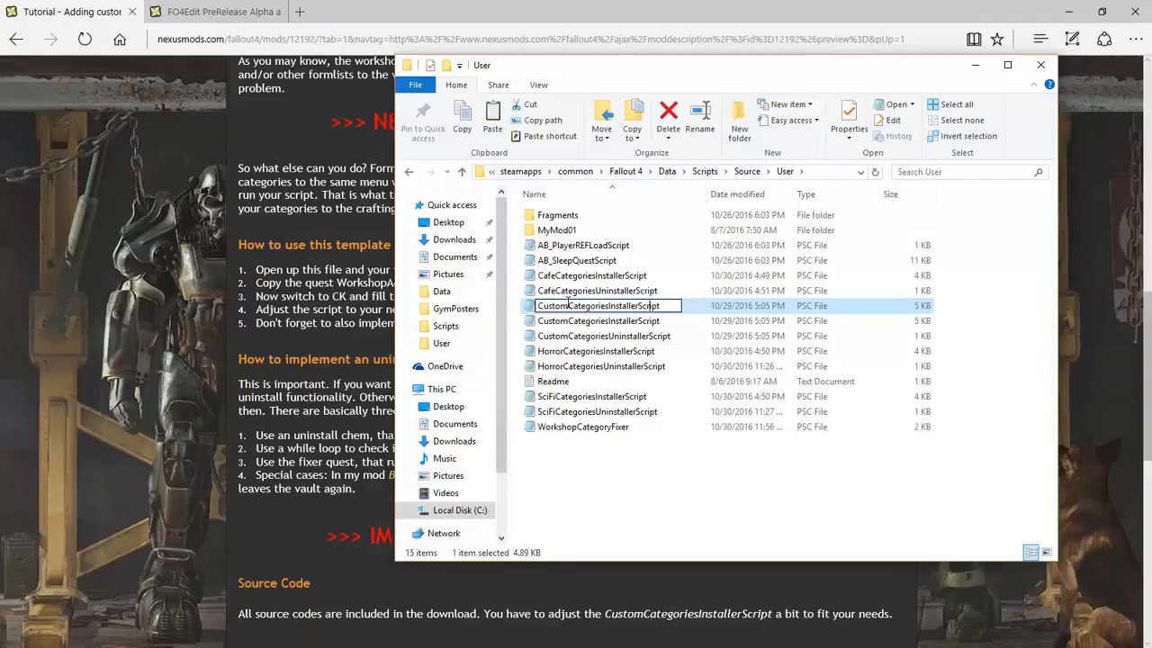
key("Home")
type("Nasa")
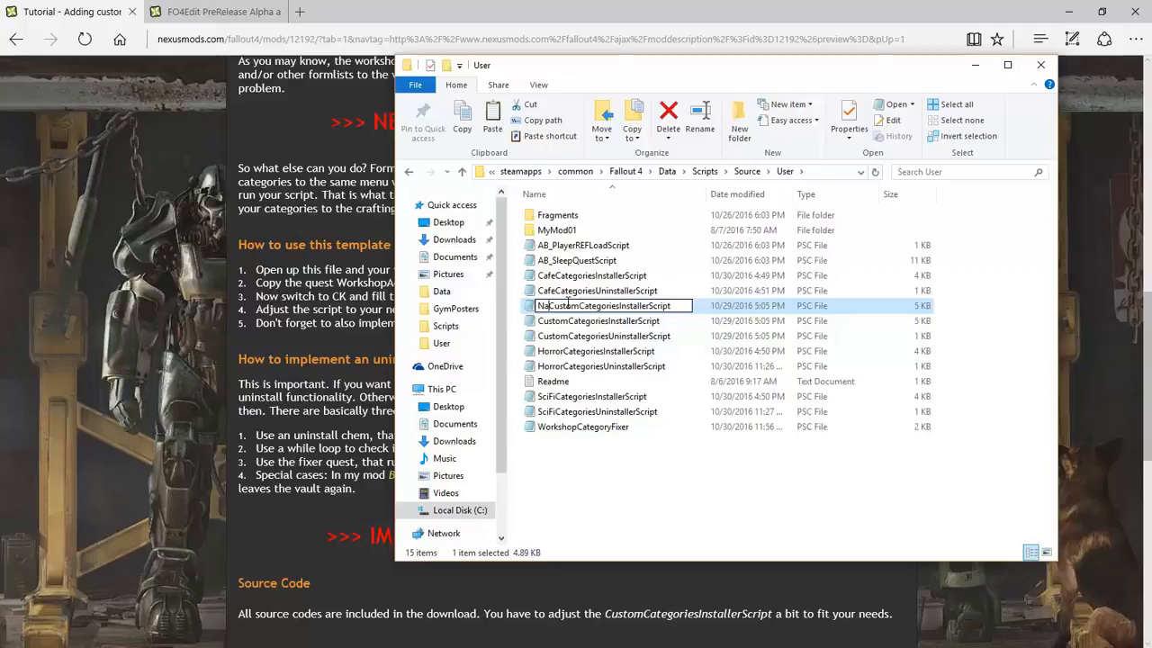
key("Delete")
key("Delete")
key("Delete")
key("Delete")
key("Delete")
key("Delete")
key("Delete")
key("Delete")
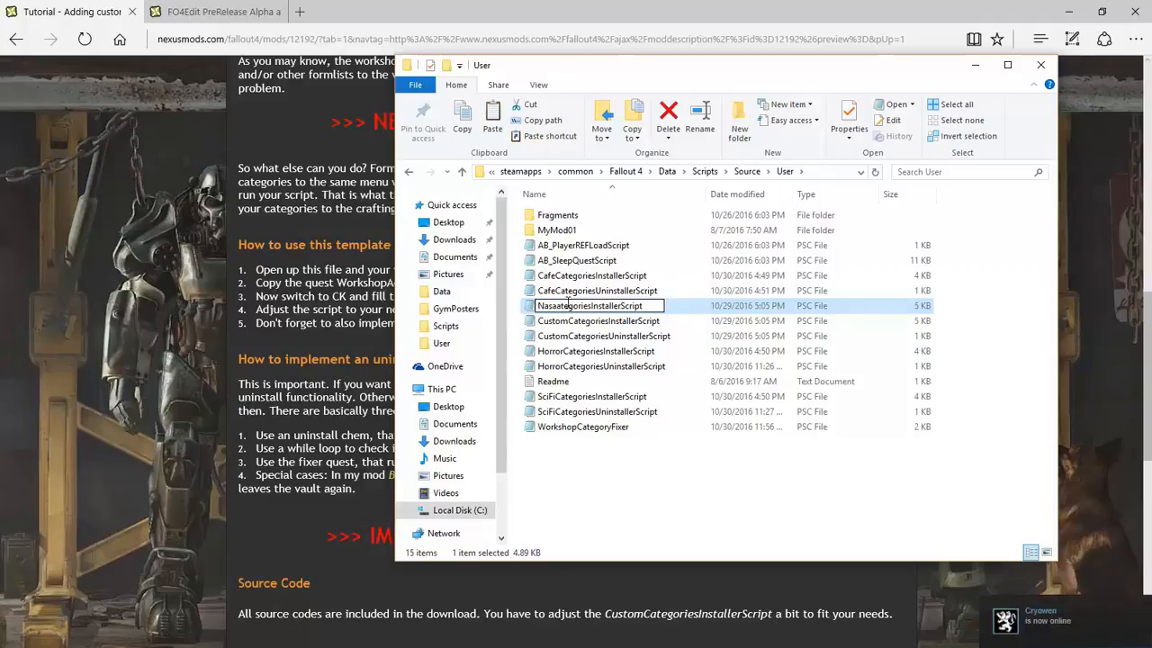
type("Ca")
key("Return")
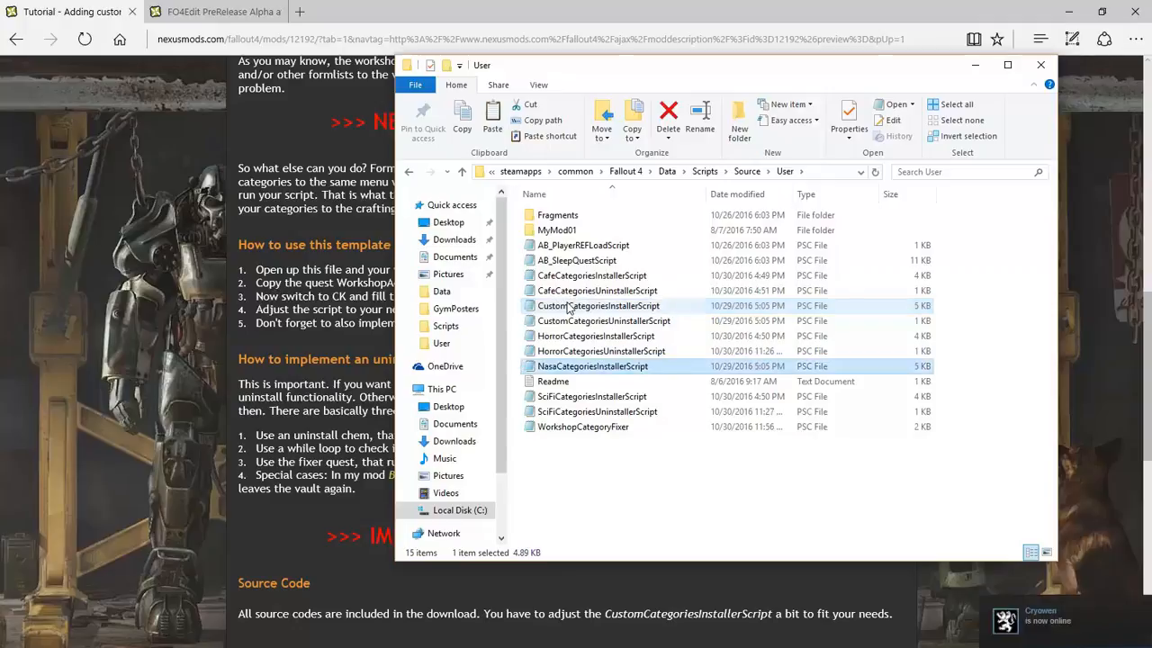
Duplicate CustomCategoriesUninstallerScript and rename the copy NasaCategoriesUninstallerScript
left_click(569, 322)
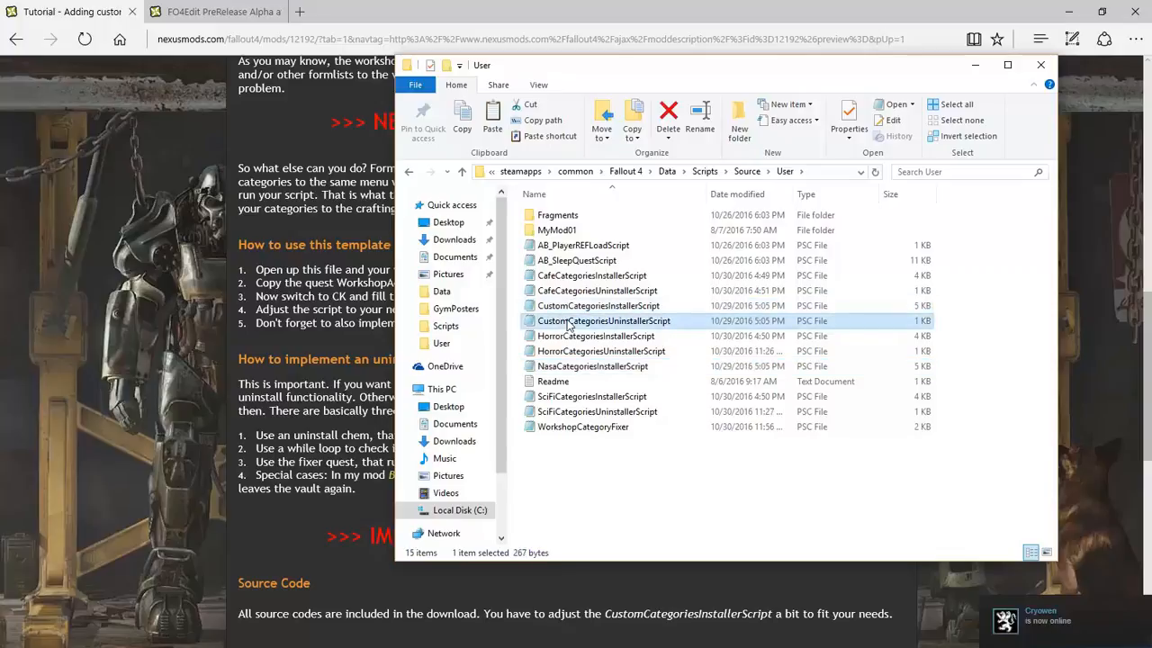
key("ctrl+v")
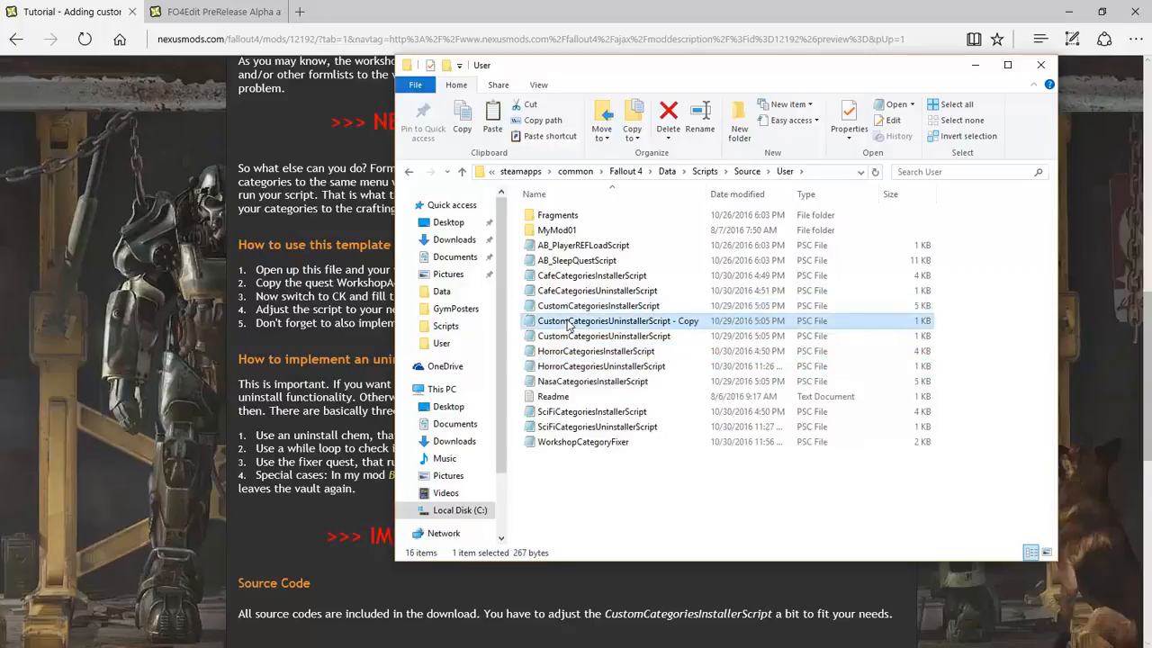
left_click(569, 322)
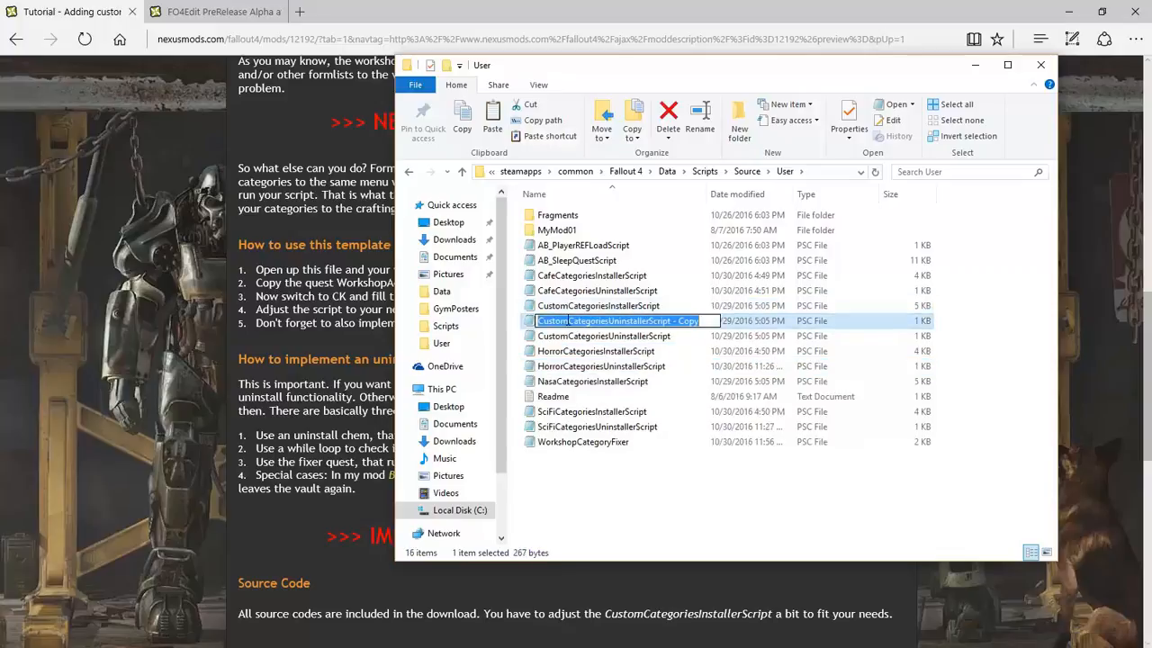
key("End")
key("BackSpace")
key("BackSpace")
key("BackSpace")
key("BackSpace")
key("BackSpace")
key("BackSpace")
key("BackSpace")
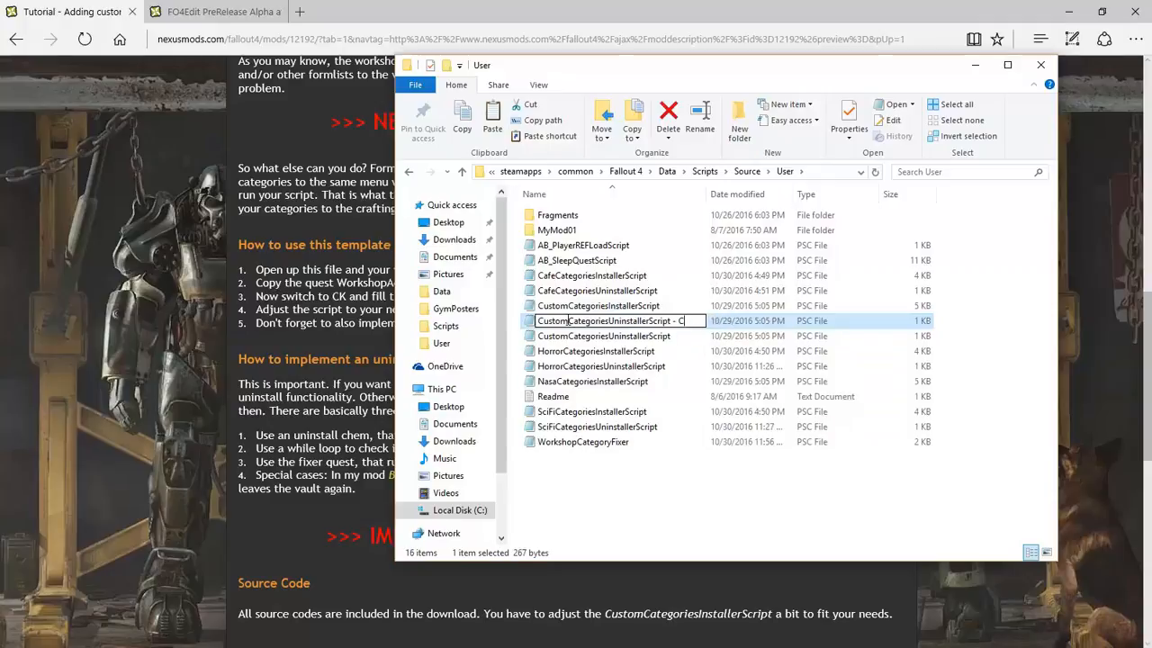
key("Left")
key("Left")
key("Left")
key("Left")
key("Left")
key("Left")
key("Left")
key("Left")
key("Left")
key("Left")
key("Left")
key("Left")
key("Left")
key("Left")
key("Left")
key("Home")
type("Nasa")
key("Delete")
key("Delete")
key("Delete")
key("Delete")
key("Delete")
key("Delete")
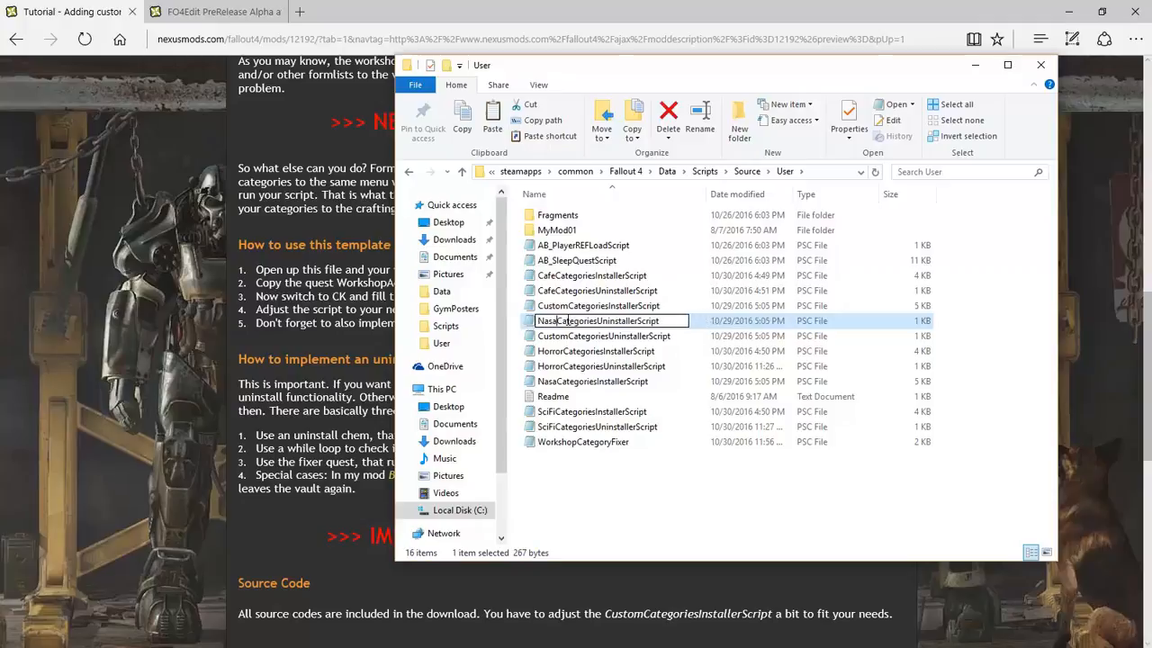
key("Return")
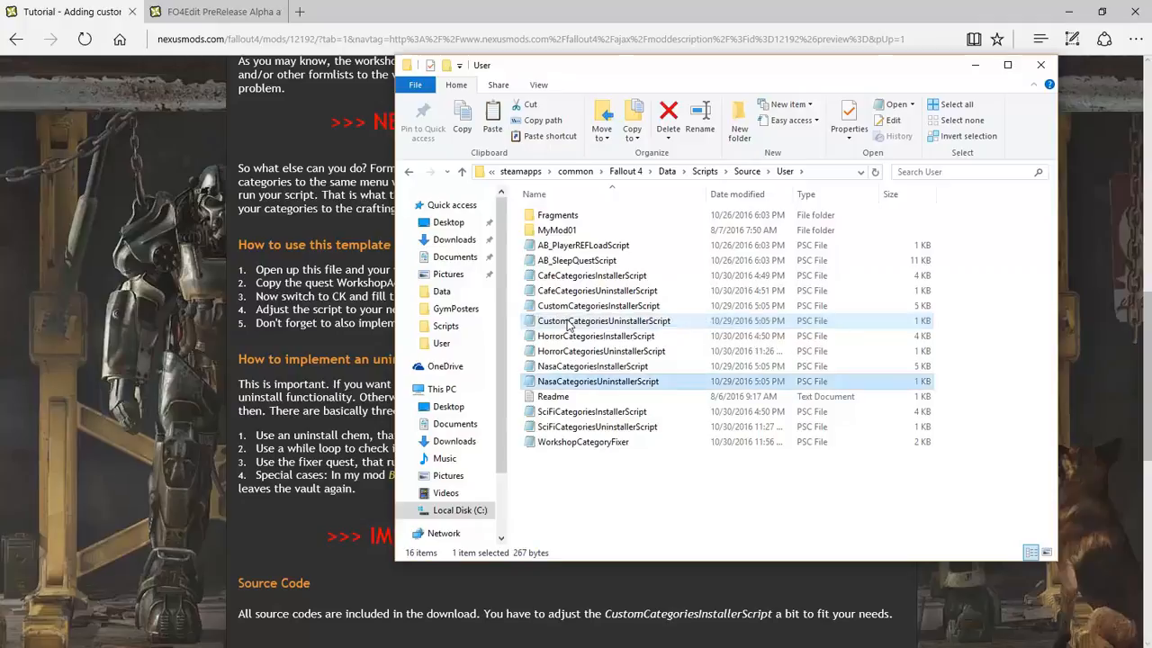
Open NasaCategoriesInstallerScript in Notepad and make line 1 'scriptname NasaCategoriesInstallerScript extends Quest'
double_click(555, 367)
left_click_drag(510, 31, 251, 28)
key("ctrl+Right")
type("Nasa")
key("Delete")
key("Delete")
key("Delete")
key("Delete")
key("Delete")
key("Delete")
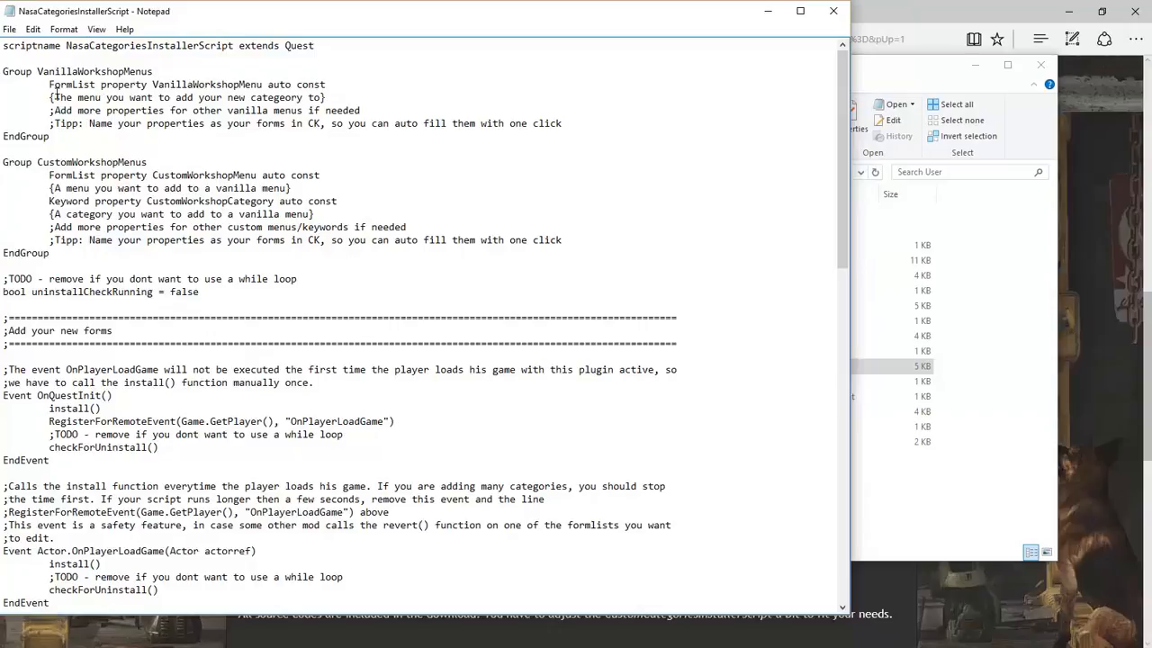
left_click(867, 68)
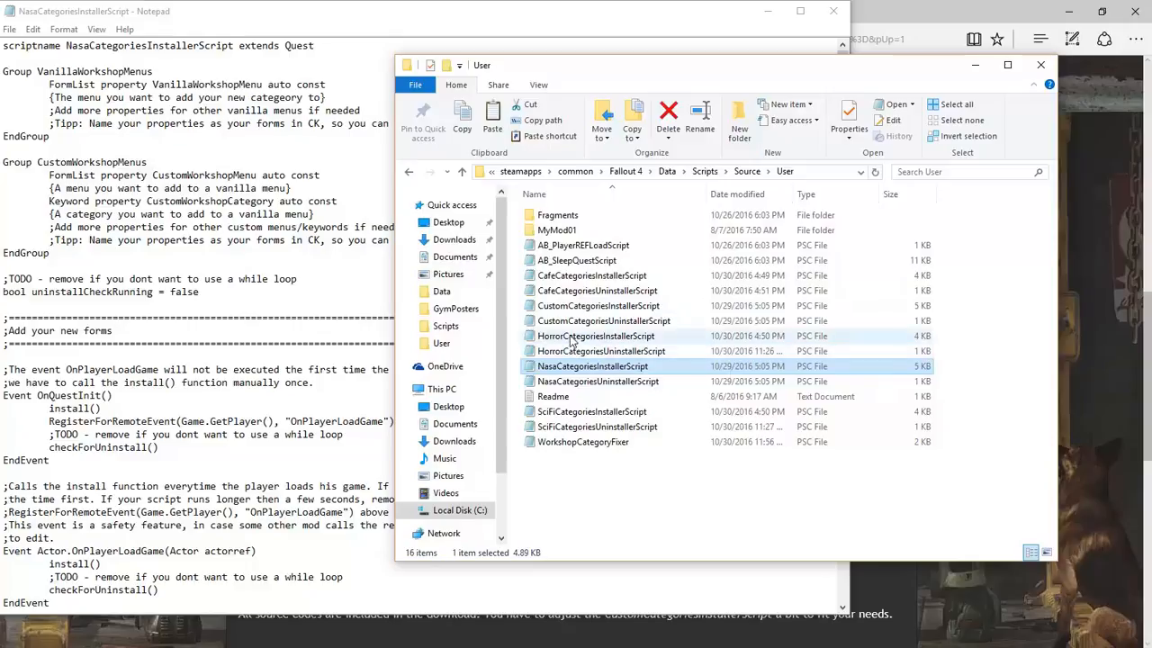
Copy WorkshopMenu01Decor02WallDecorations from the Horror script into the Nasa script and comment out the CustomWorkshopMenu lines
double_click(570, 336)
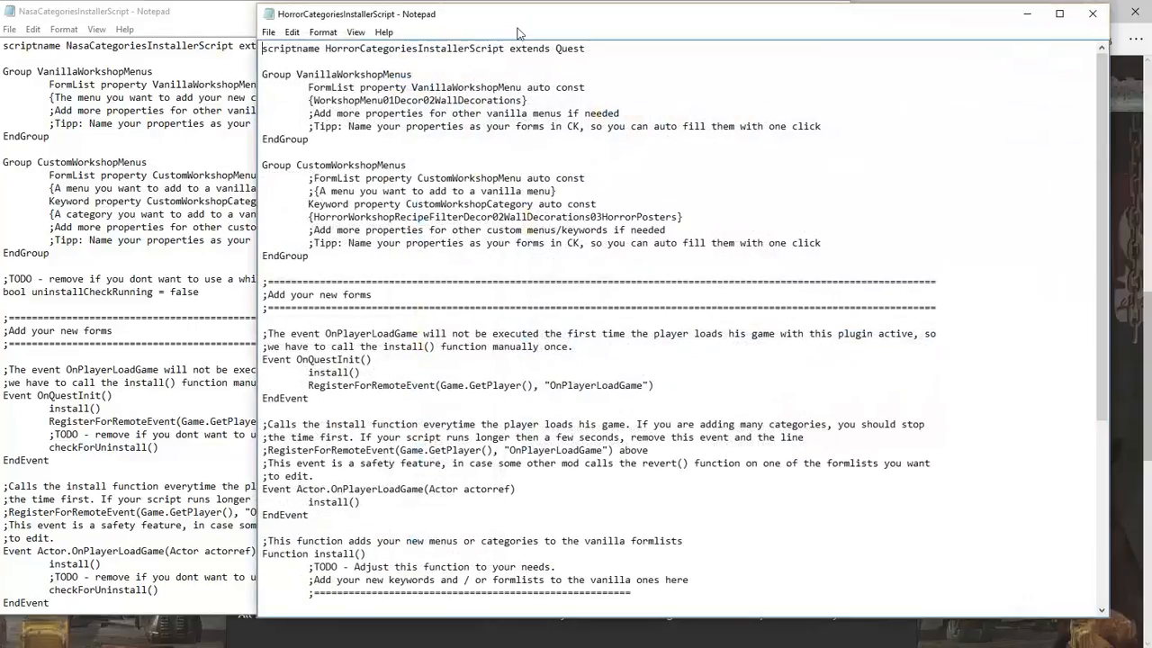
left_click_drag(513, 30, 686, 28)
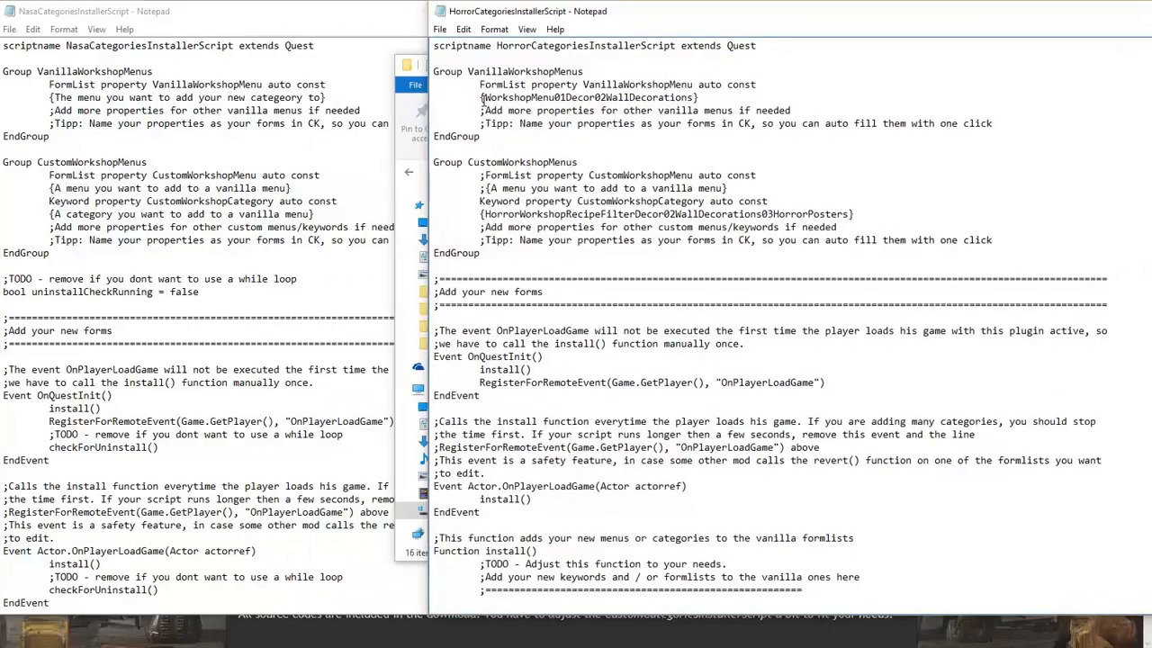
left_click_drag(482, 97, 694, 97)
key("ctrl+c")
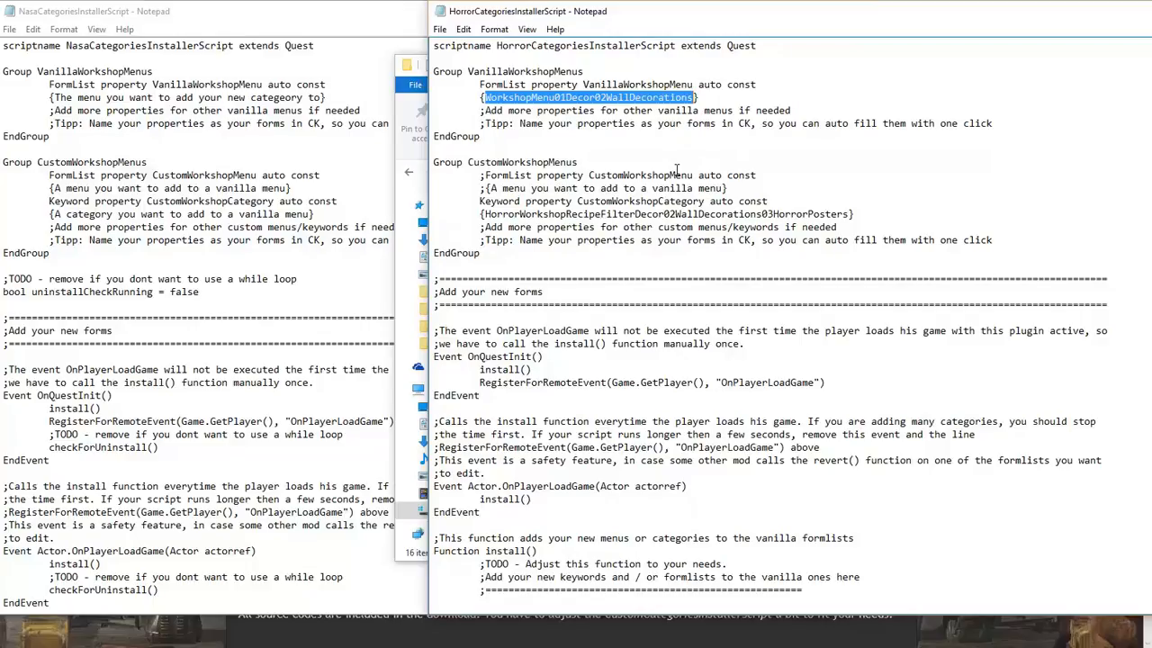
left_click_drag(55, 97, 322, 97)
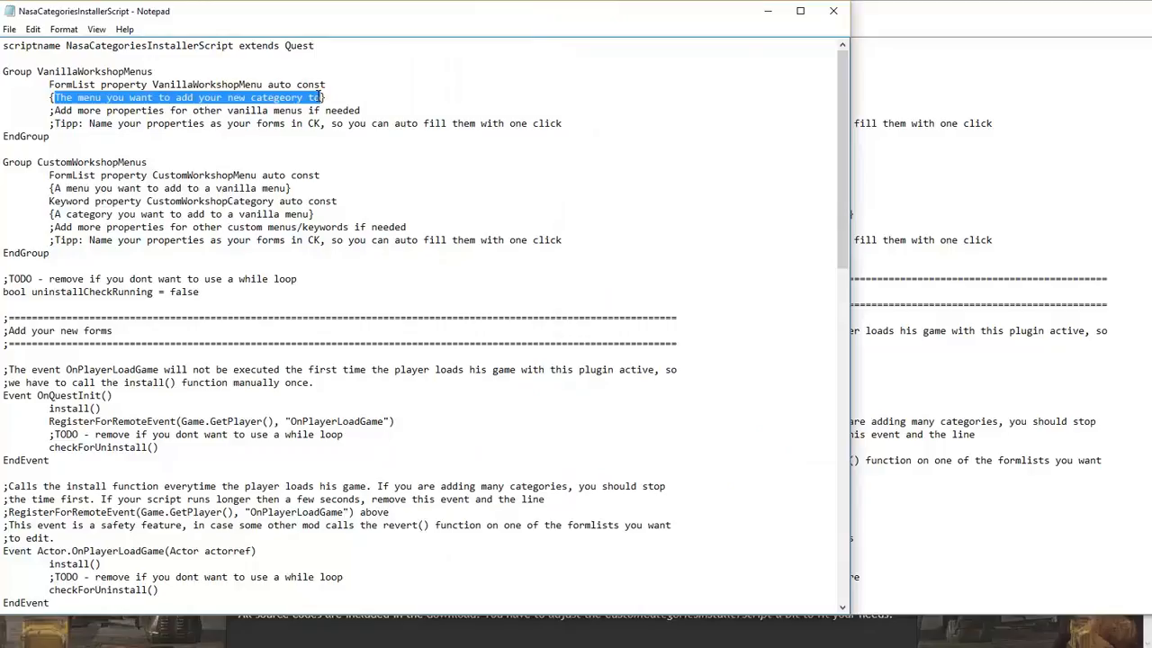
key("ctrl+v")
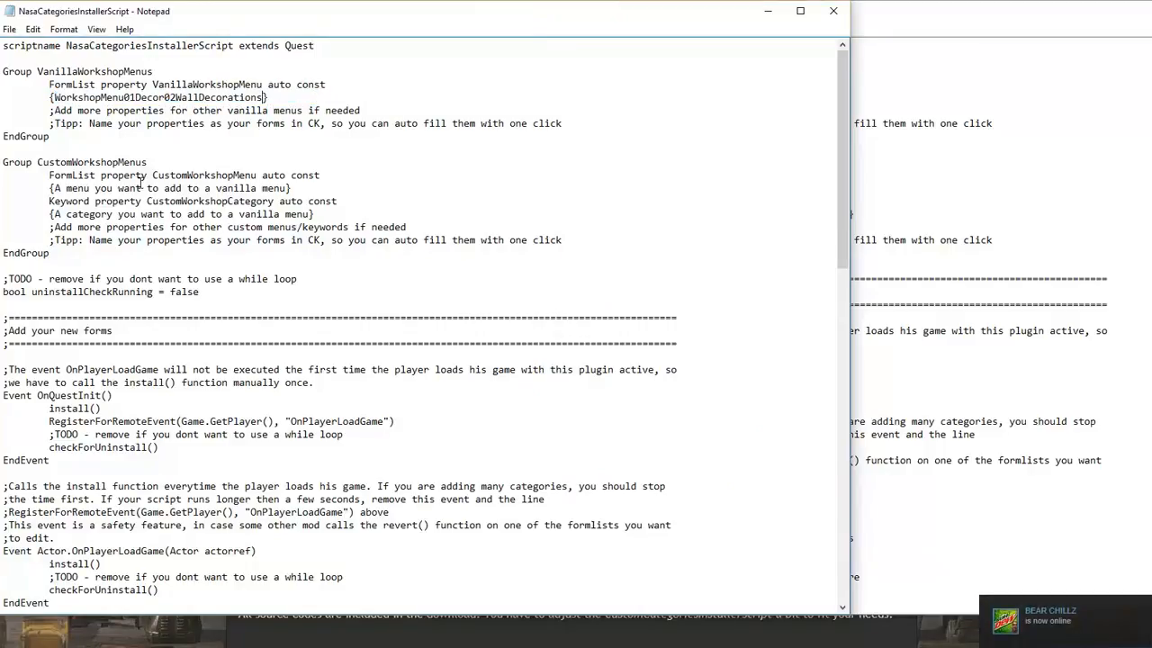
left_click(48, 175)
type(";")
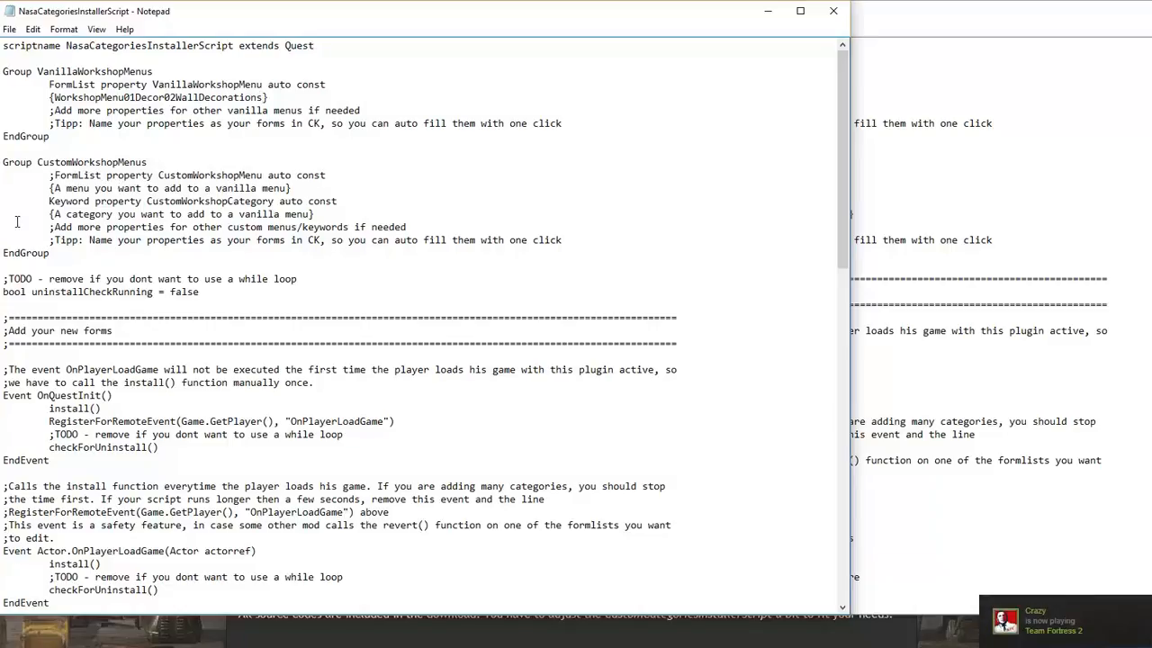
key("Down")
key("Left")
type(";")
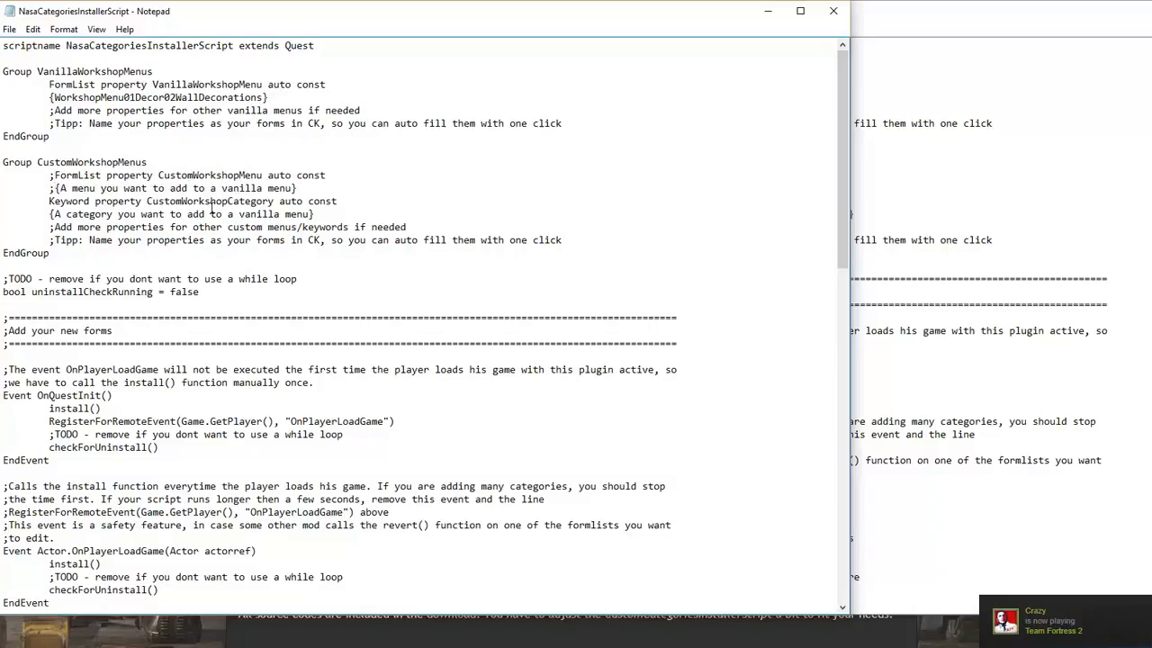
Paste the Horror recipe filter keyword and edit it to NasaWorkshopRecipeFilterDecor02WallDecorations03NasaPosters
left_click(934, 18)
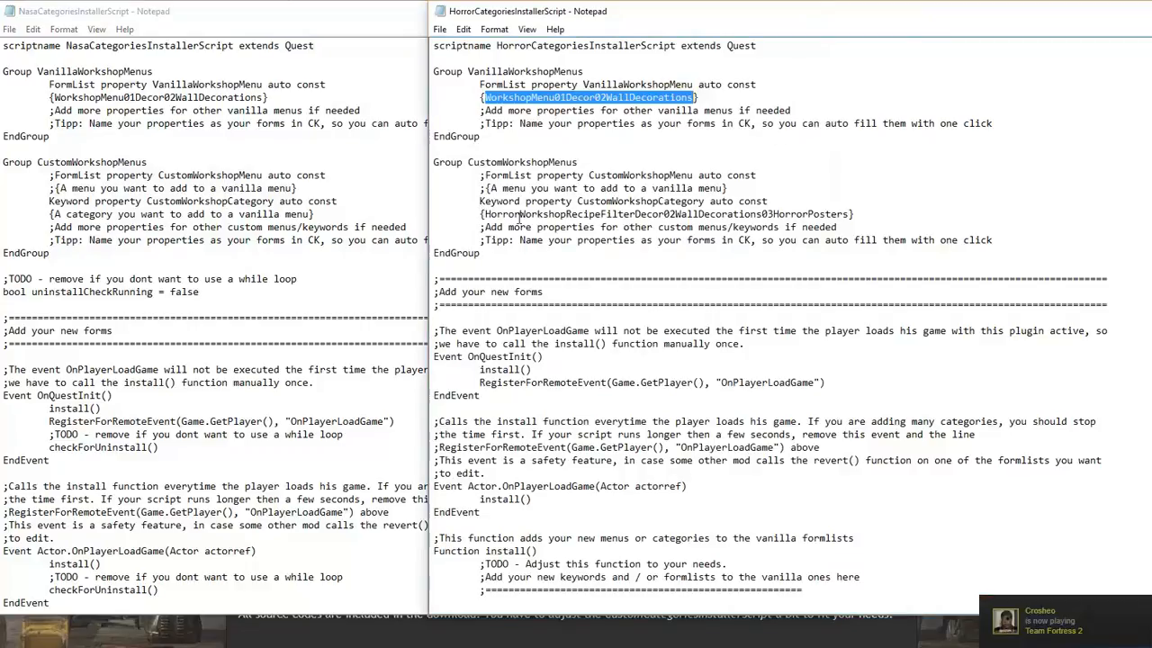
left_click_drag(484, 216, 847, 211)
key("ctrl+c")
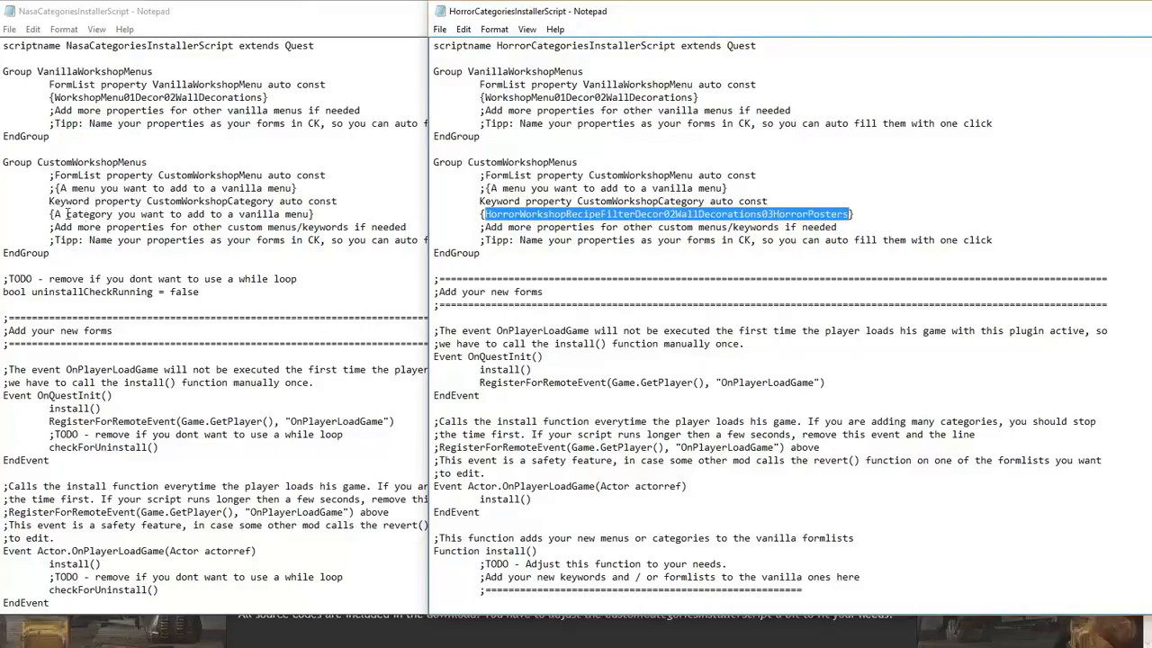
left_click_drag(54, 216, 311, 215)
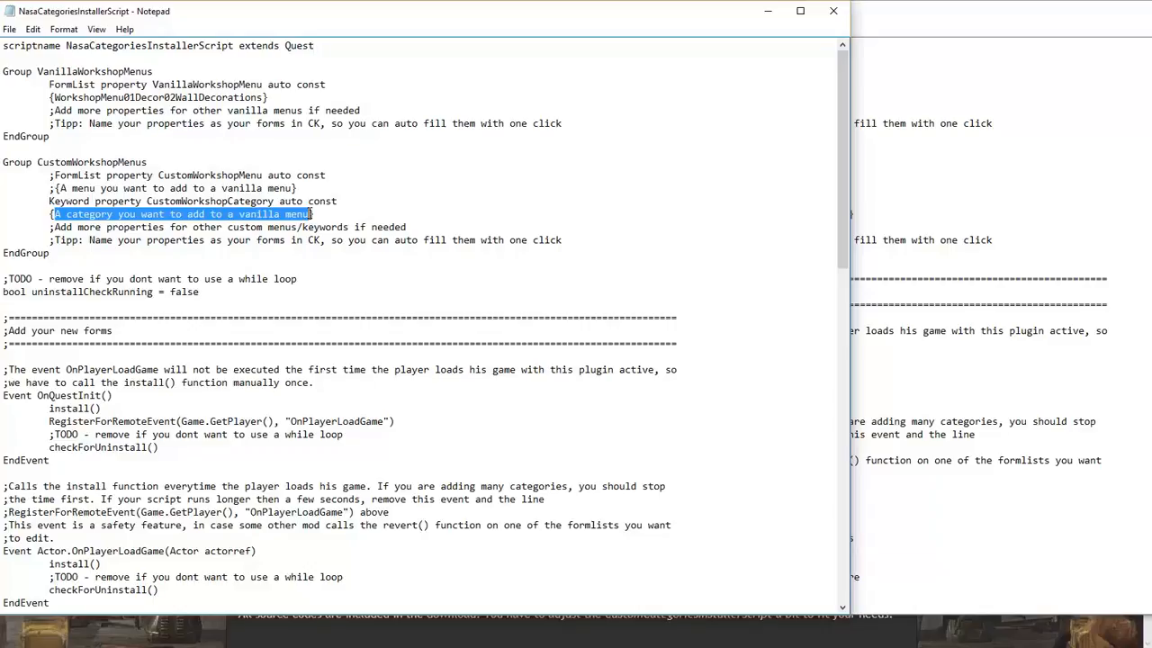
key("ctrl+v")
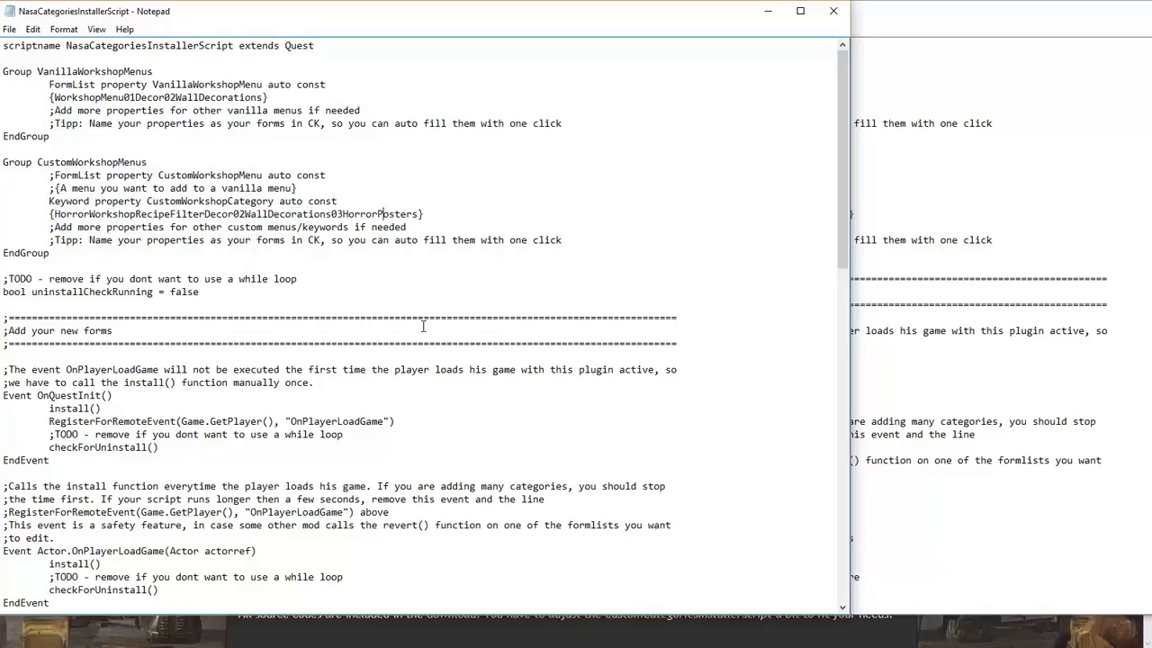
key("BackSpace")
key("BackSpace")
key("BackSpace")
key("BackSpace")
key("BackSpace")
key("BackSpace")
type("Cafe")
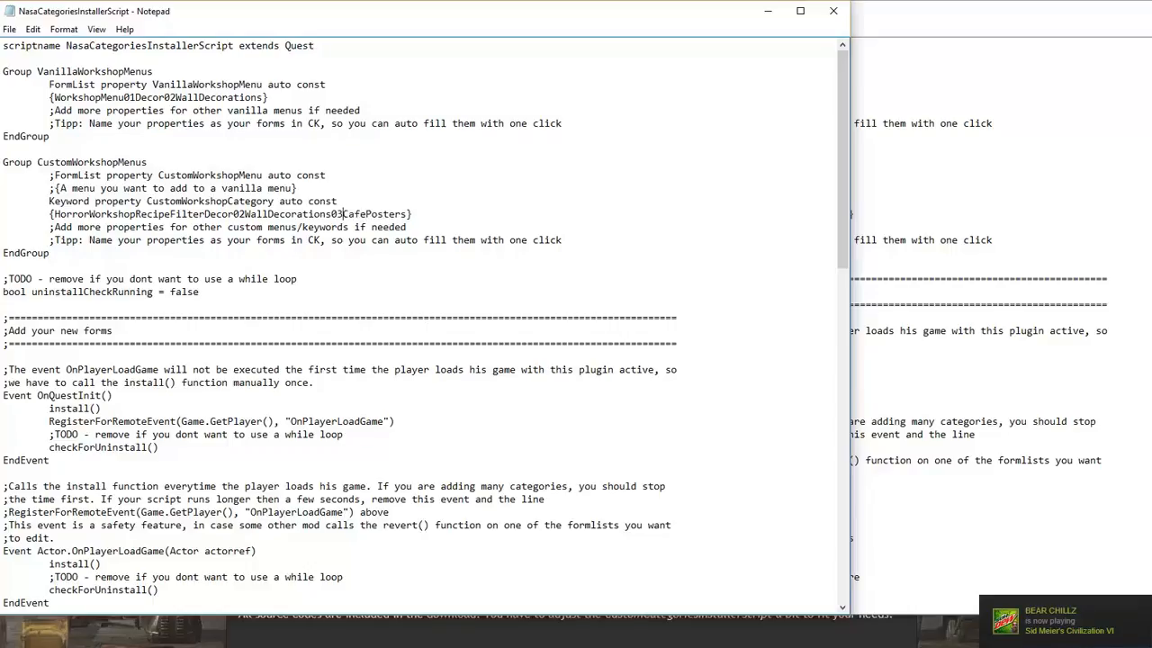
type("S")
key("BackSpace")
type("nasa")
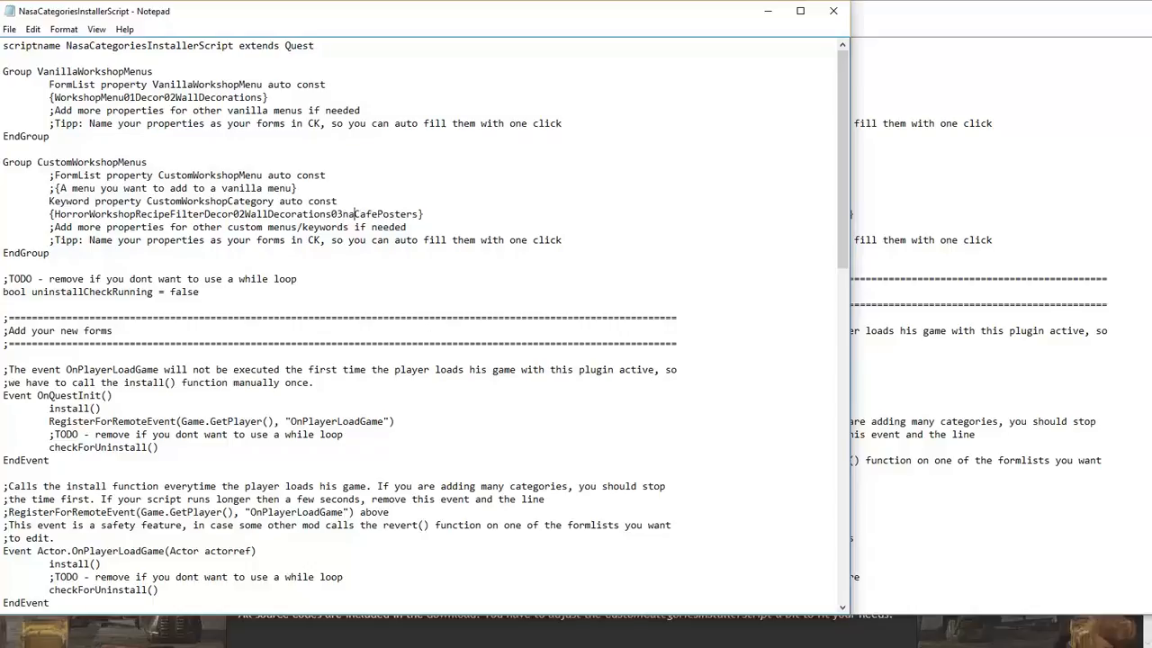
key("BackSpace")
key("BackSpace")
key("BackSpace")
key("BackSpace")
type("sa")
key("Delete")
key("Delete")
key("Delete")
key("Delete")
key("BackSpace")
key("BackSpace")
key("BackSpace")
key("BackSpace")
key("BackSpace")
key("BackSpace")
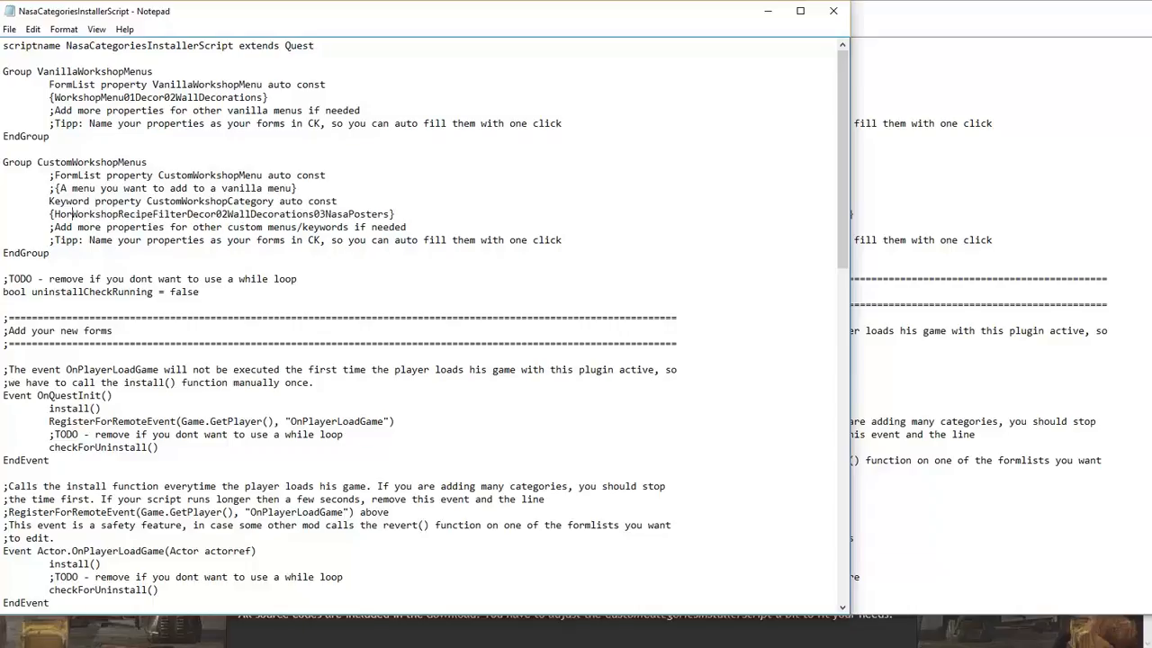
type("Nasa")
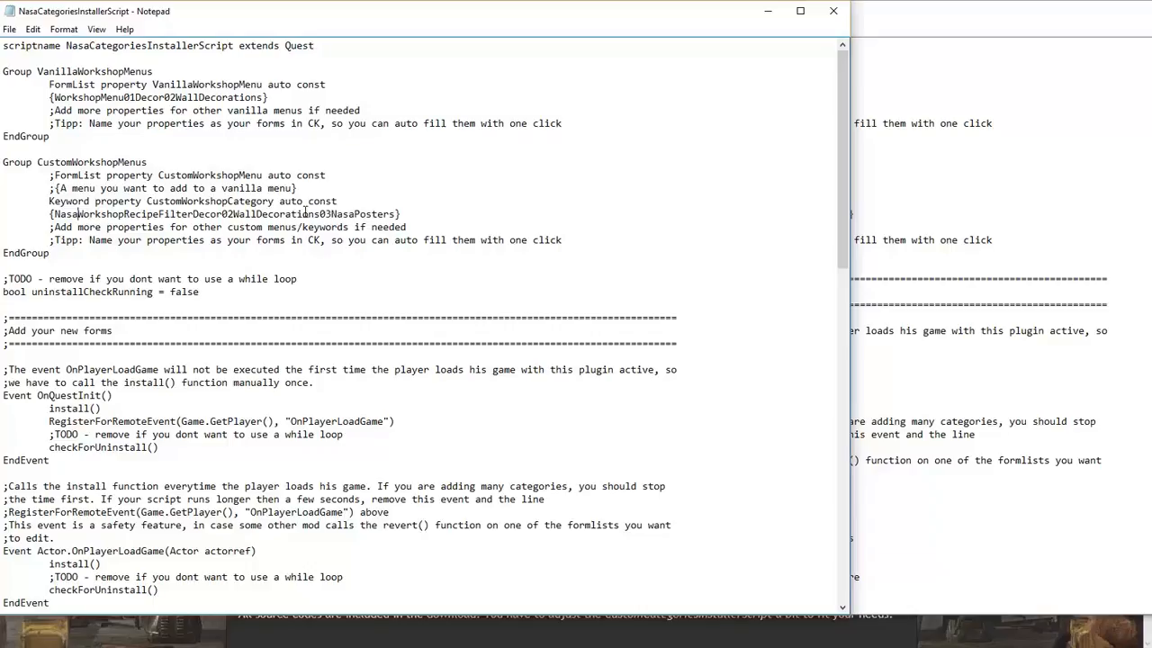
Delete the while-loop TODO comment and the uninstallCheckRunning flag
scroll(323, 179, "down", 2)
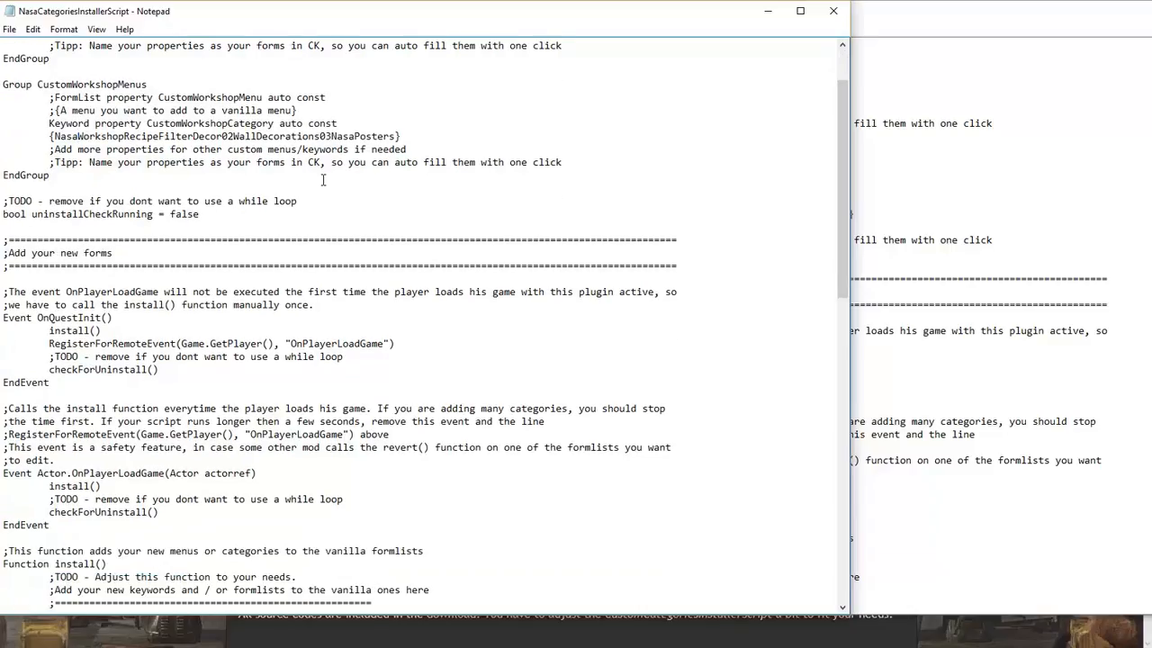
scroll(323, 179, "down", 1)
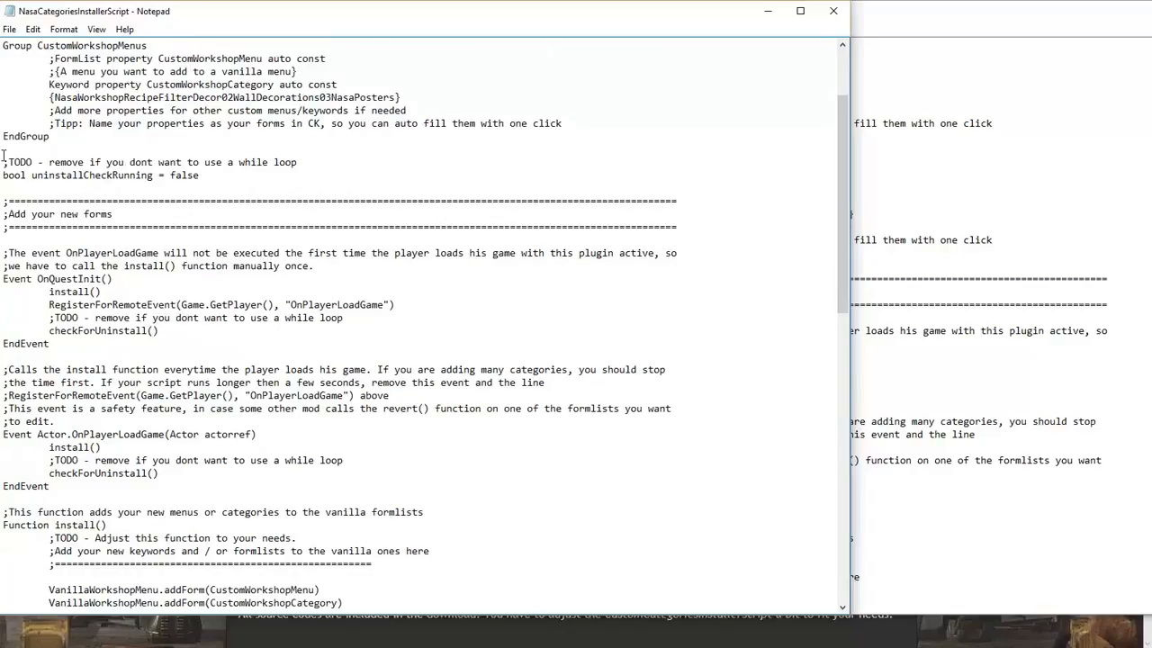
scroll(129, 265, "down", 19)
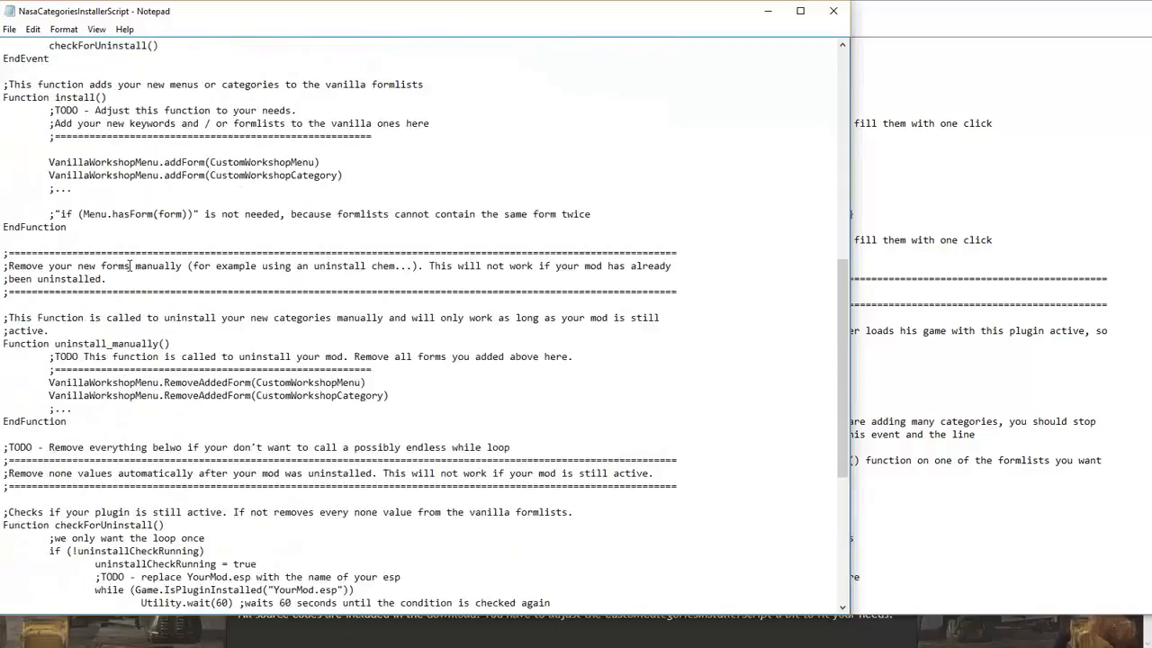
scroll(129, 266, "down", 1)
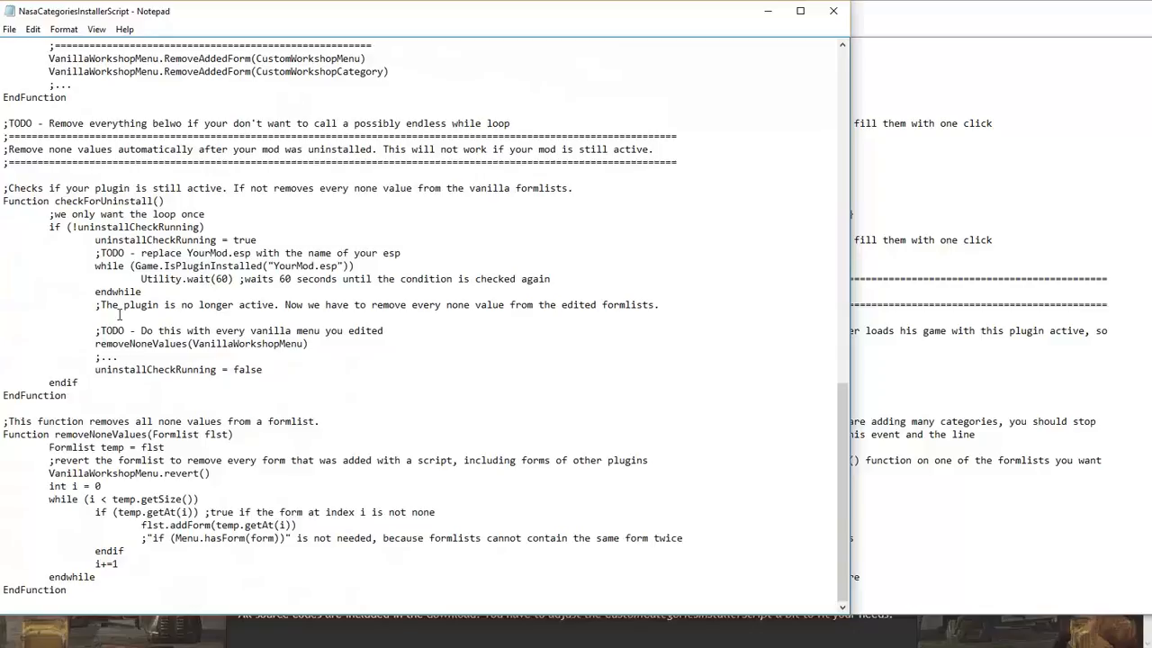
scroll(119, 314, "up", 15)
scroll(119, 314, "up", 5)
scroll(119, 314, "up", 1)
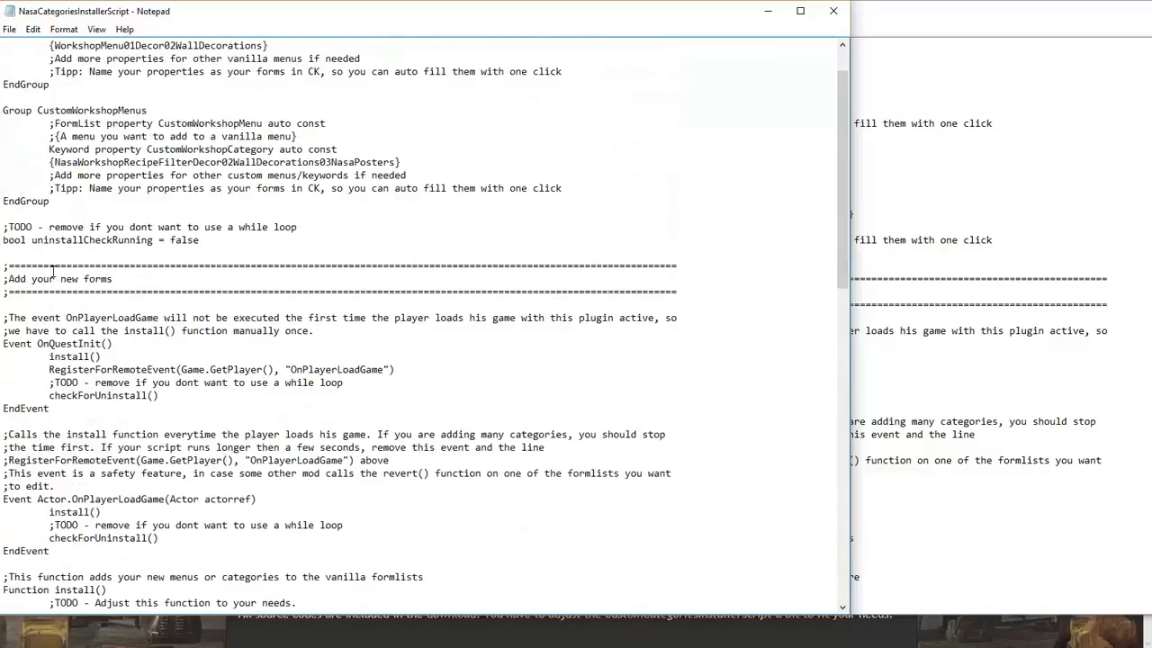
left_click_drag(3, 226, 3, 254)
key("BackSpace")
key("BackSpace")
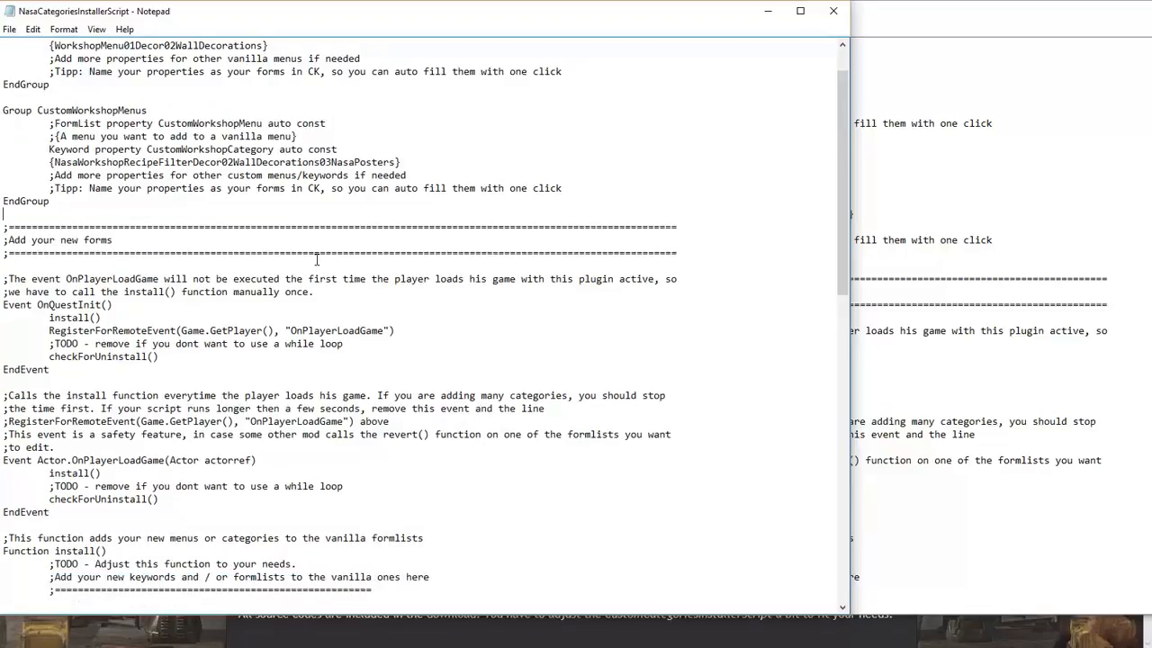
Remove the checkForUninstall() calls and their TODO lines from OnQuestInit and OnPlayerLoadGame
scroll(154, 205, "down", 1)
left_click_drag(5, 302, 3, 330)
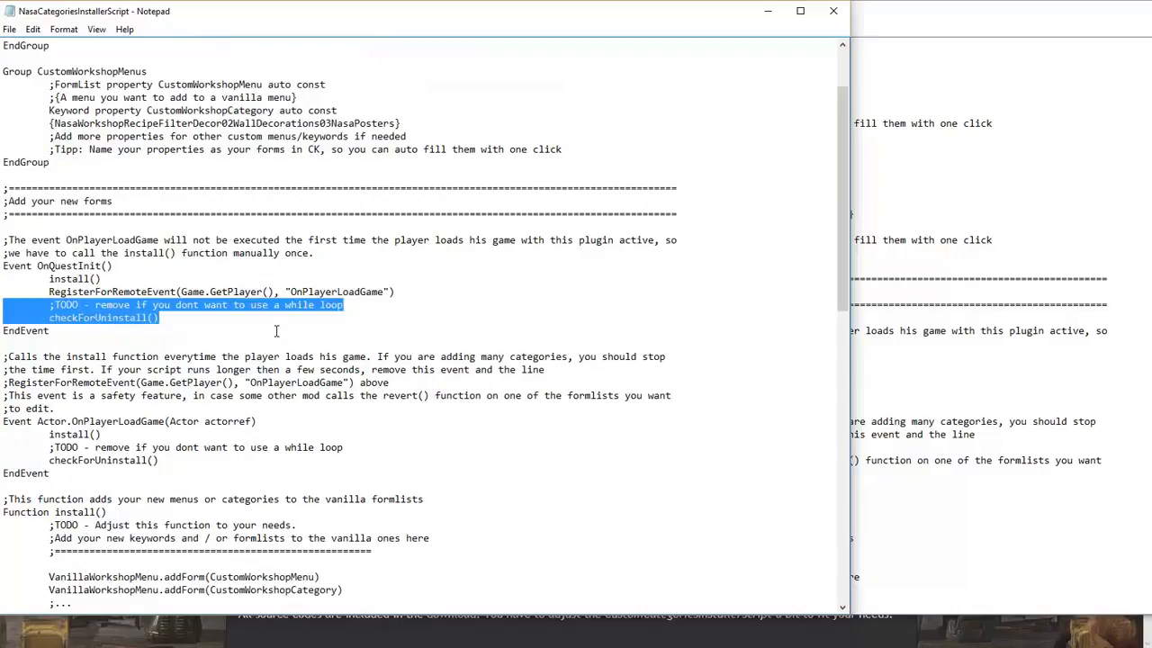
key("BackSpace")
scroll(137, 348, "down", 2)
left_click_drag(3, 344, 3, 370)
key("BackSpace")
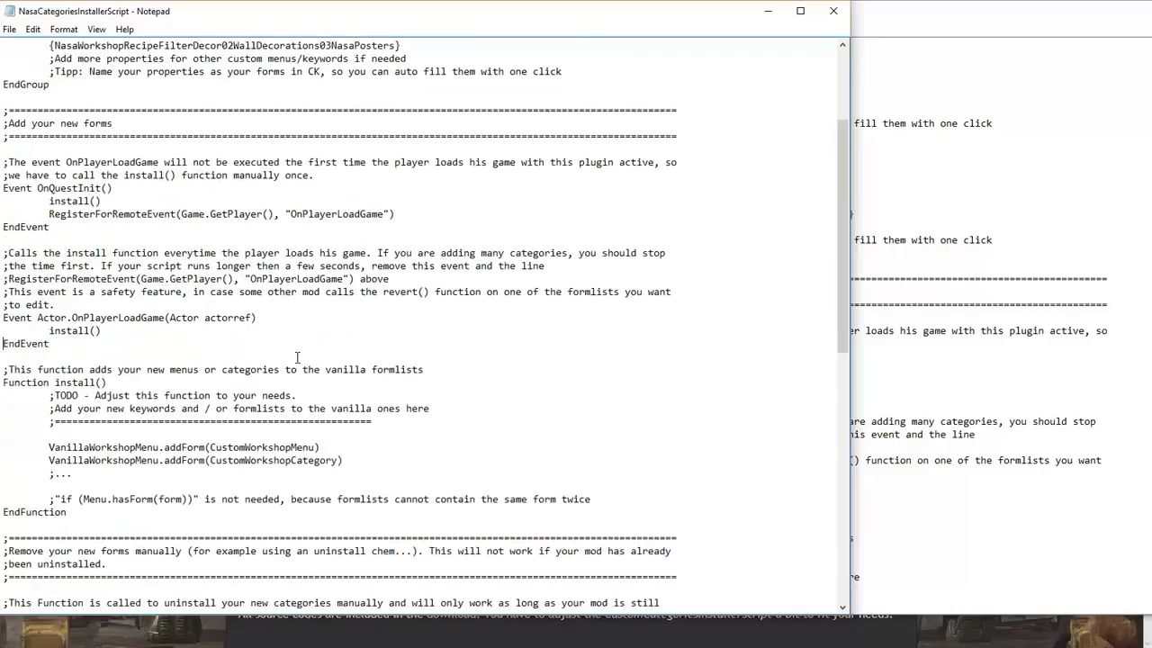
Delete everything from the 'Remove everything below' TODO to the end of the script
scroll(297, 357, "down", 5)
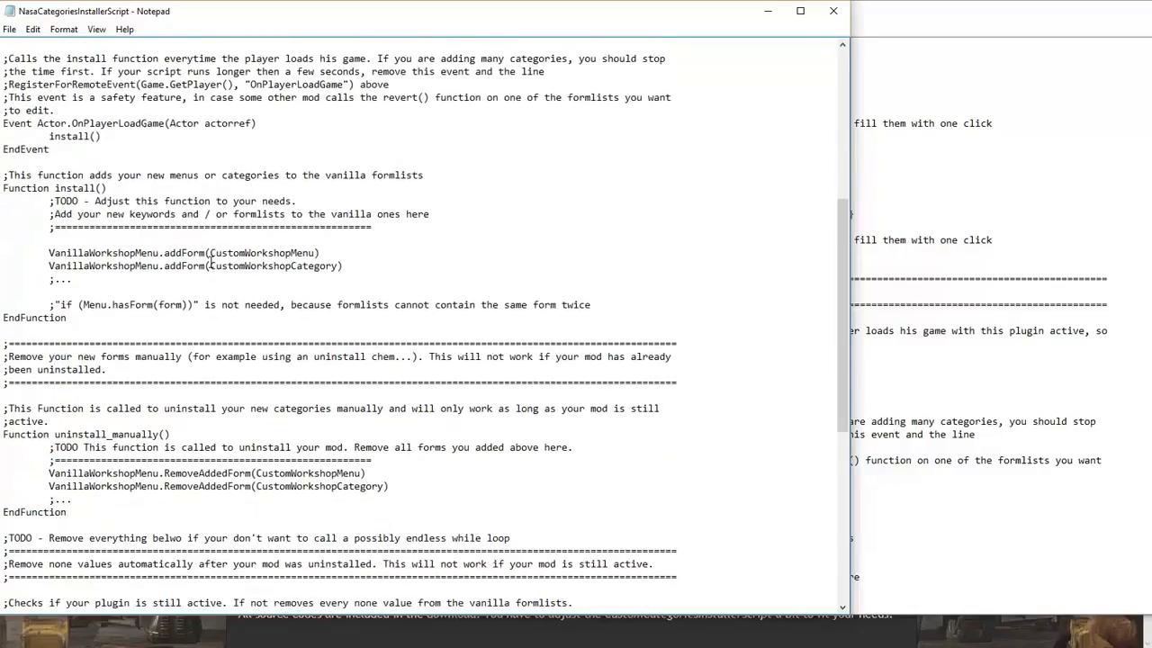
scroll(81, 196, "down", 3)
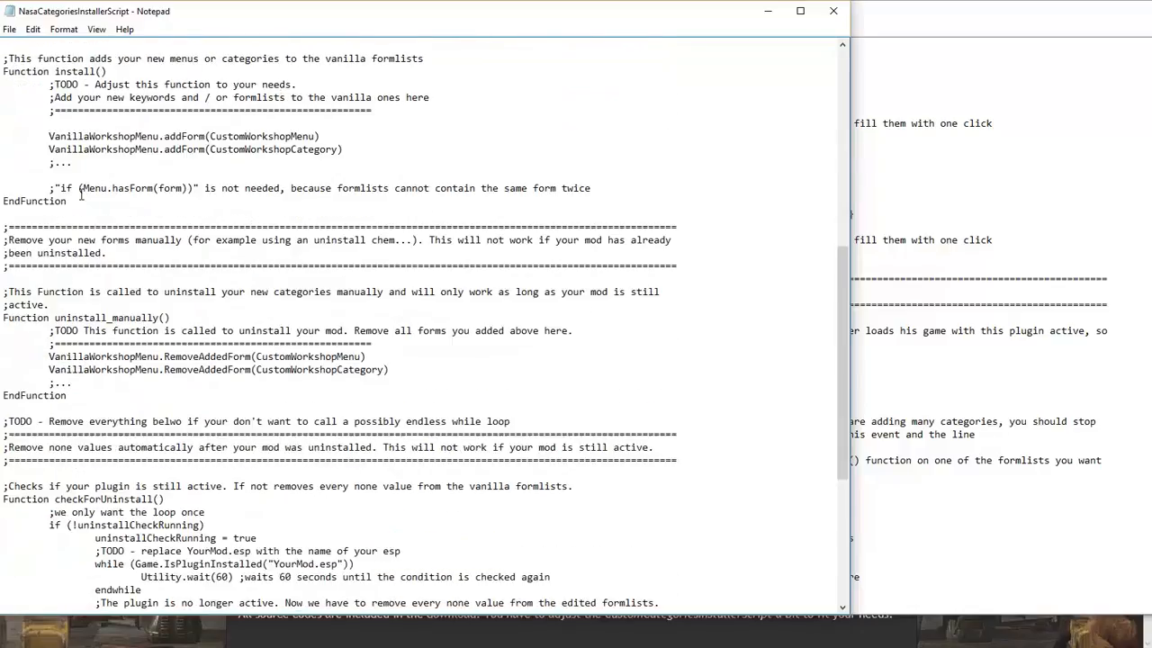
scroll(81, 195, "down", 4)
left_click_drag(3, 268, 297, 603)
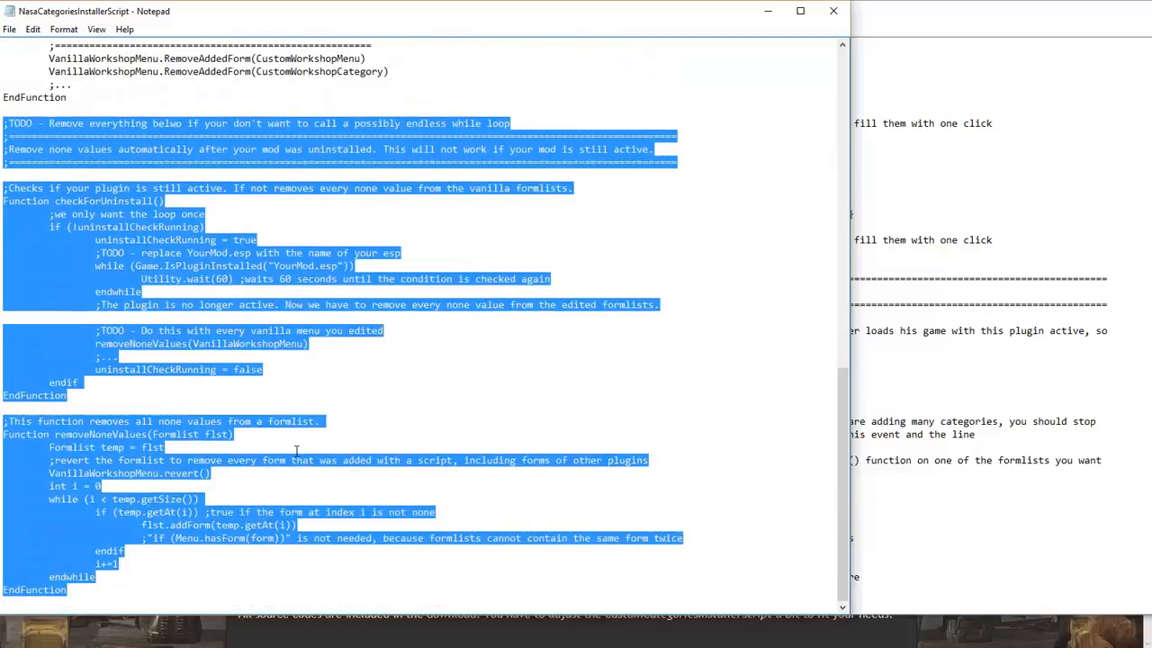
key("Delete")
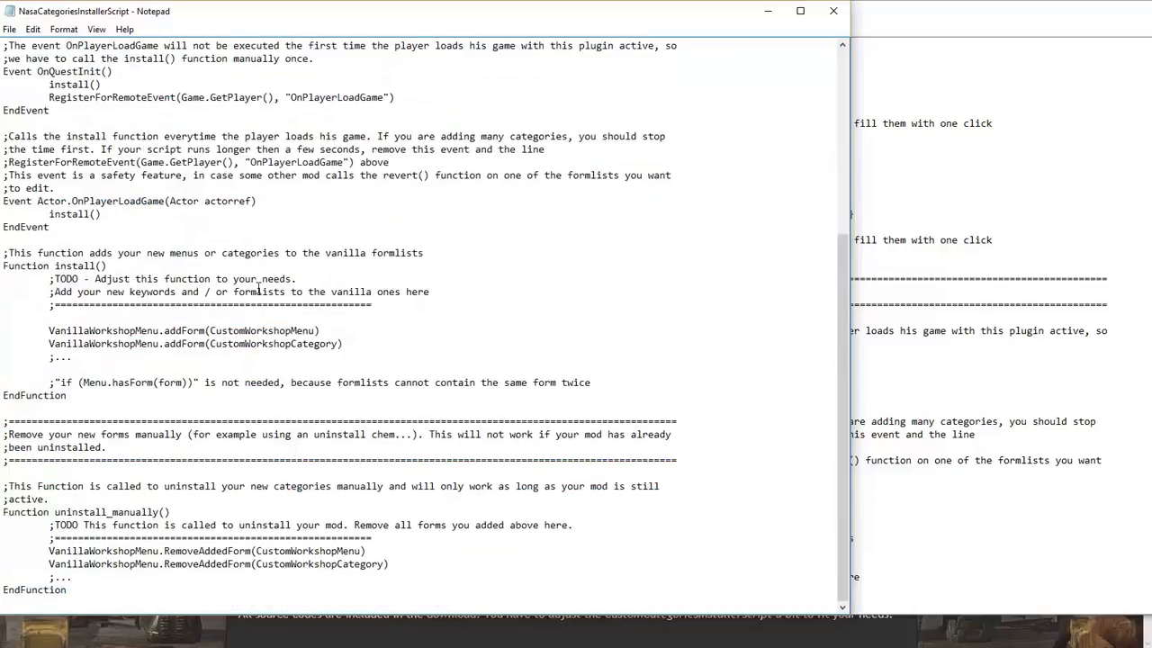
Prefix the first addForm and RemoveAddedForm lines with ';', then bring the Horror script forward
scroll(137, 276, "up", 7)
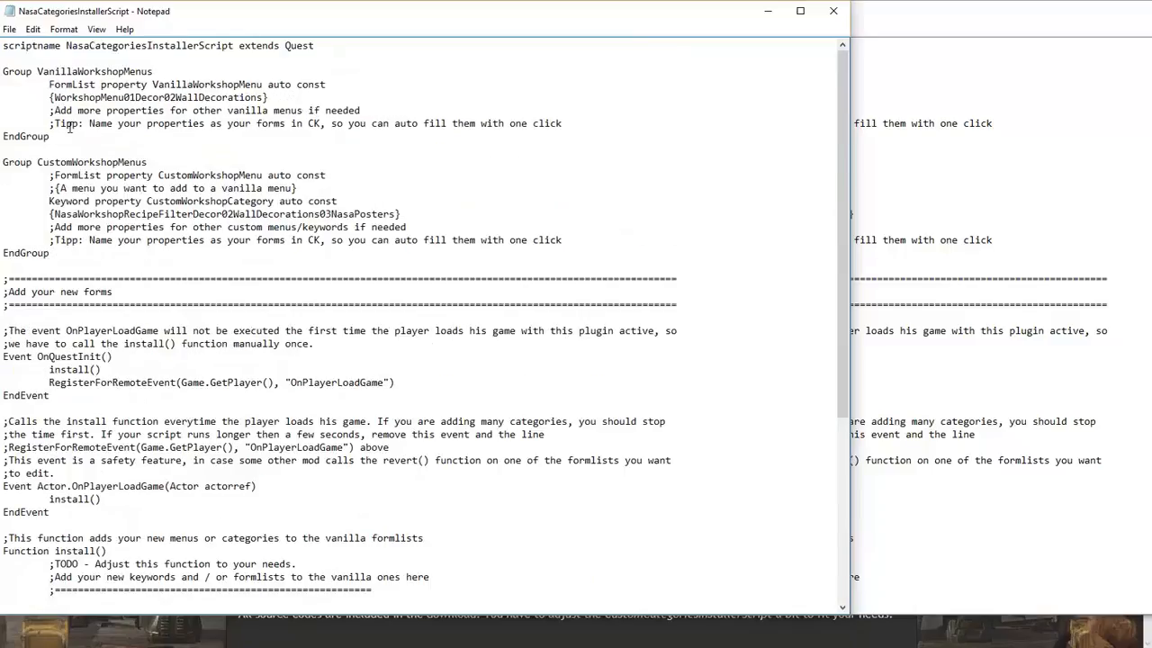
scroll(70, 127, "down", 4)
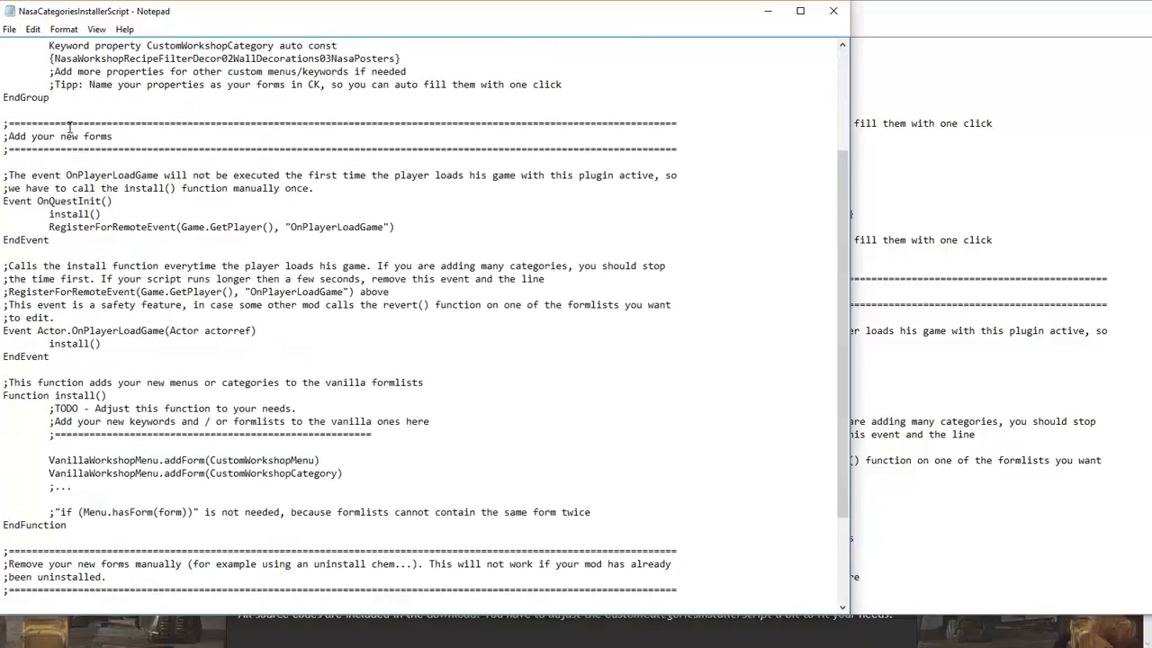
scroll(69, 127, "down", 2)
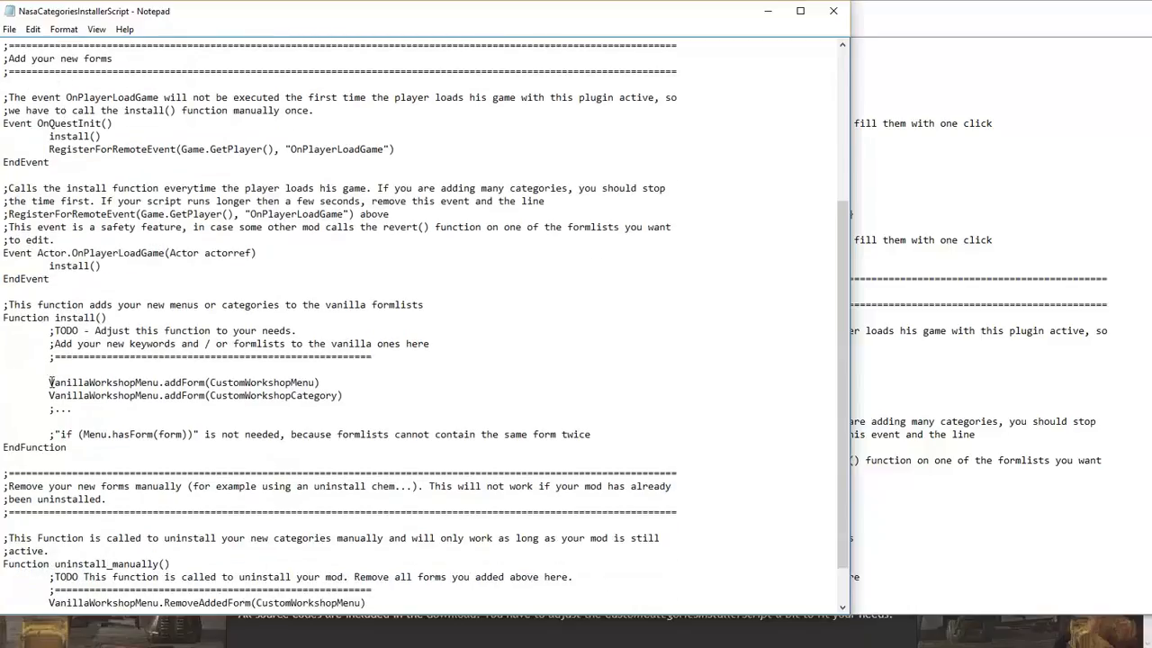
type(";")
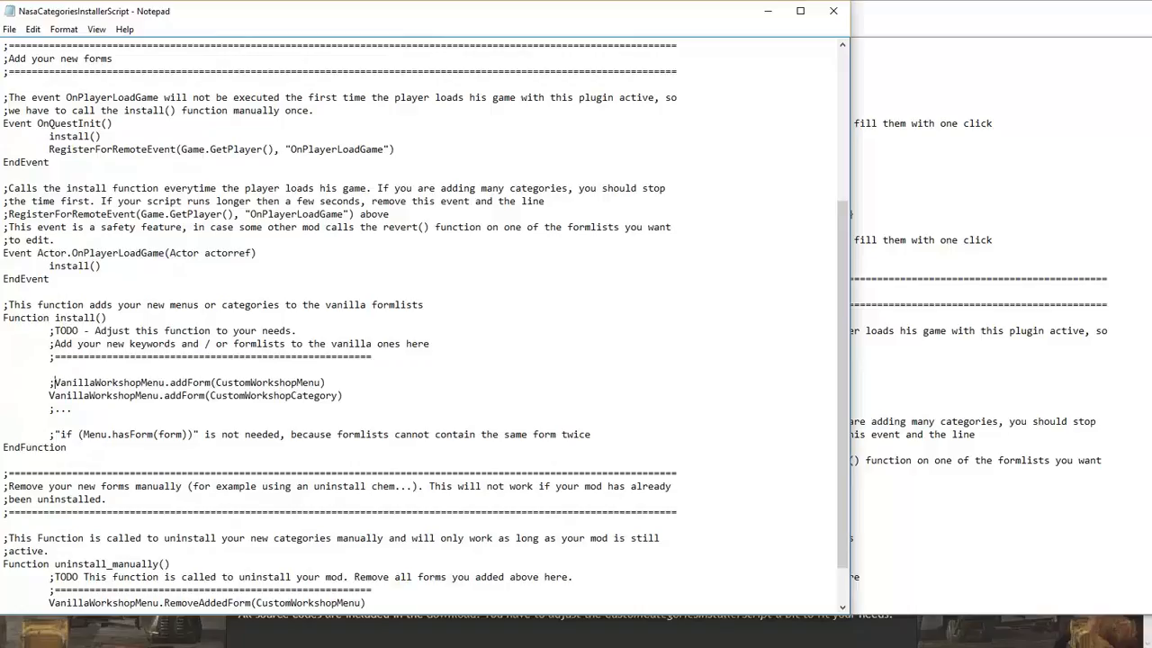
scroll(45, 207, "down", 1)
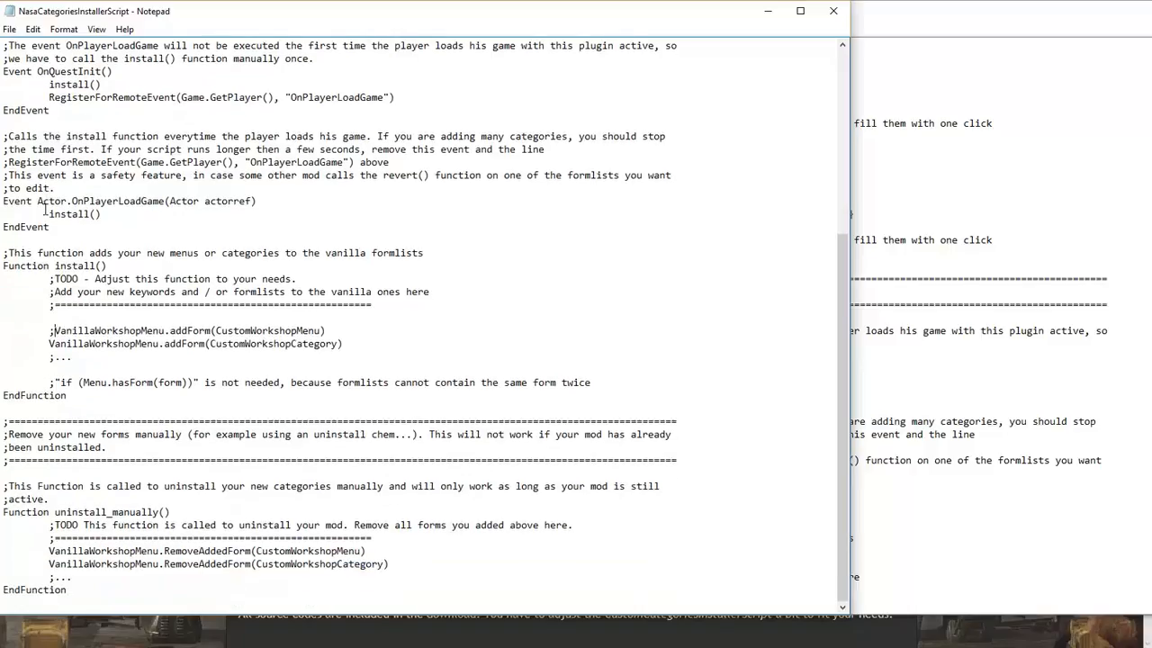
left_click(49, 551)
type(";")
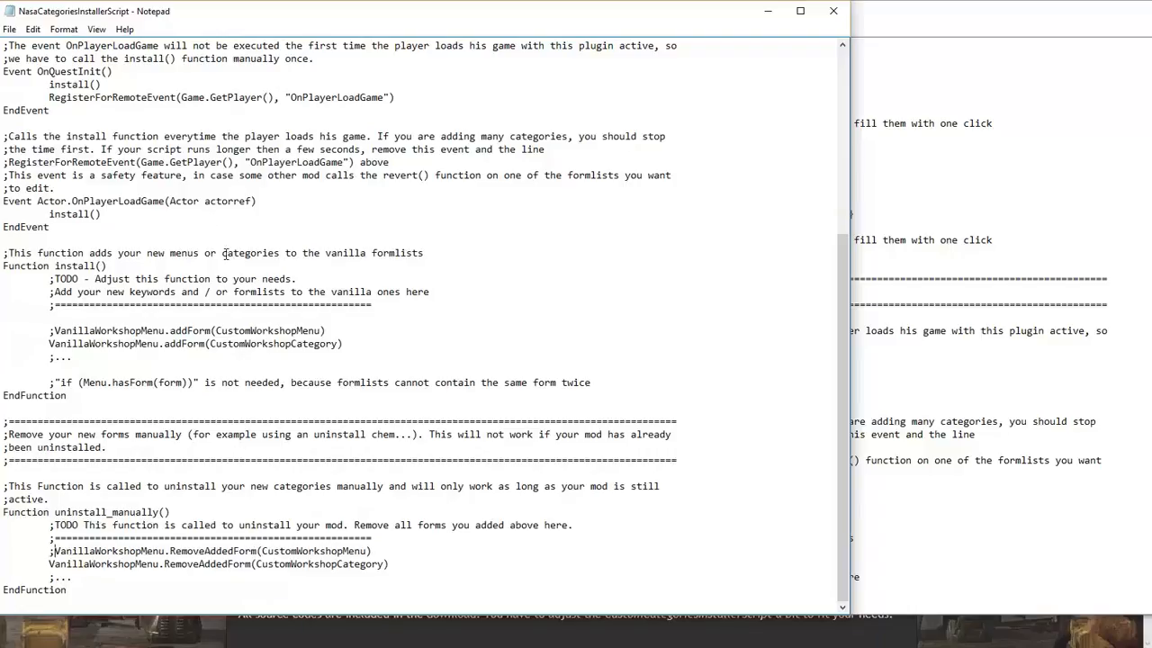
left_click(1010, 356)
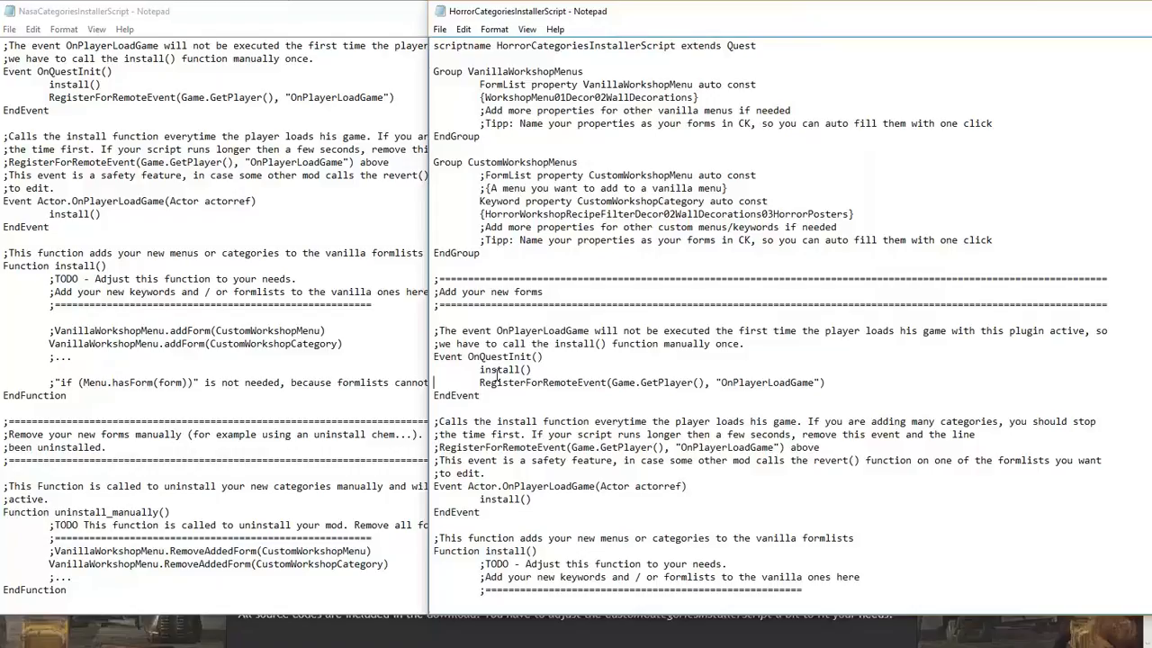
Paste the Horror Debug.notification line into install() and change its message to 'Nasa Posters installed, do NOT disable while game is running!'
scroll(496, 374, "down", 4)
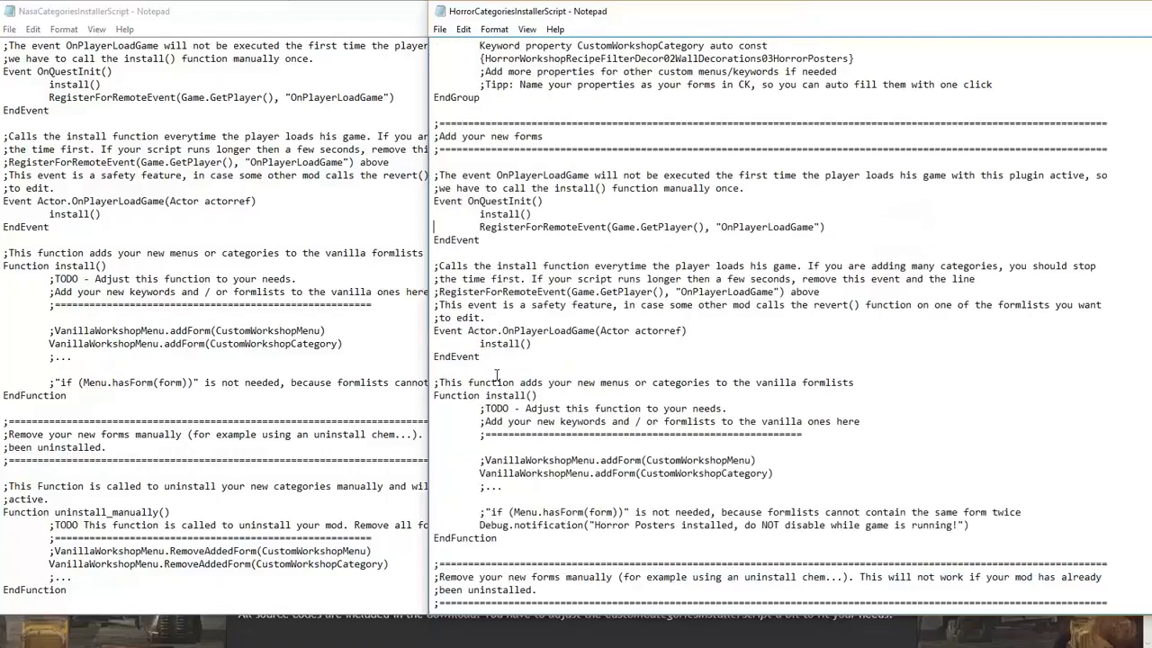
scroll(496, 374, "down", 1)
left_click_drag(435, 486, 434, 499)
key("ctrl+c")
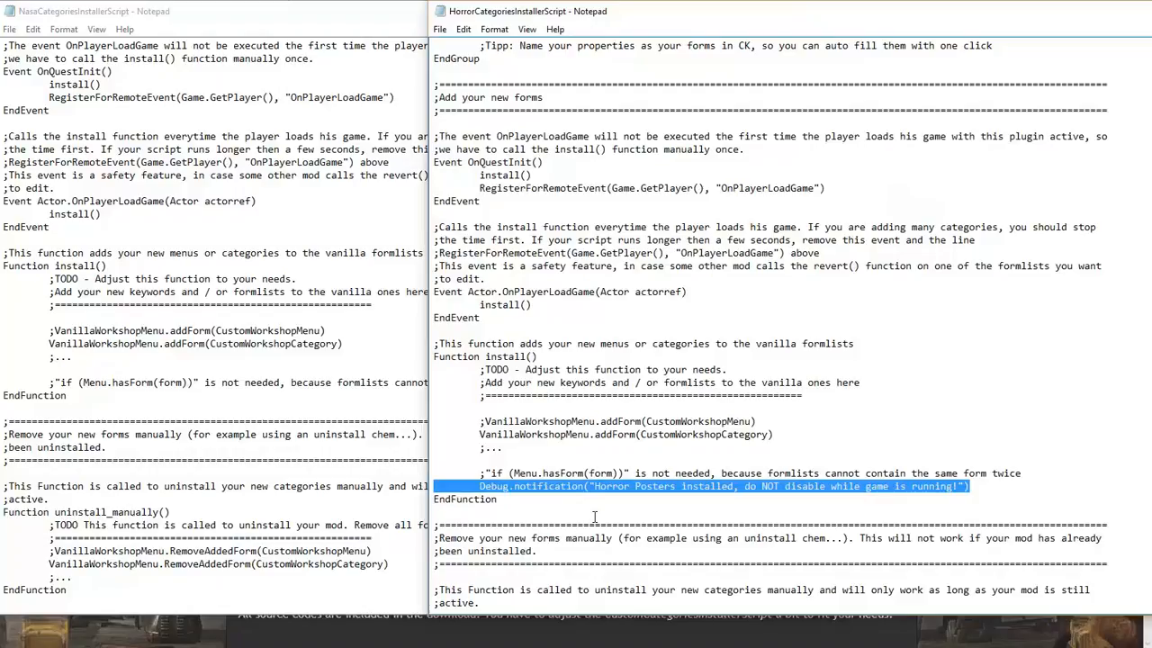
left_click(228, 293)
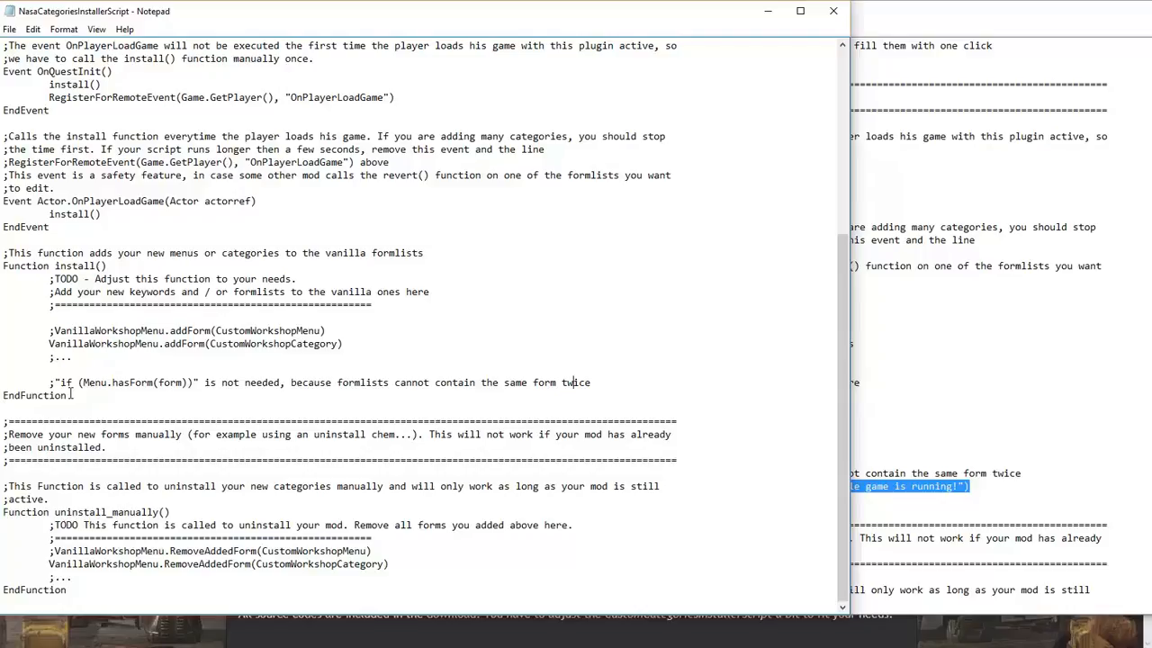
key("Right")
key("Right")
key("ctrl+v")
key("Right")
key("Right")
key("Right")
key("Right")
key("Right")
key("Right")
key("Right")
key("Right")
key("Right")
key("Right")
key("Right")
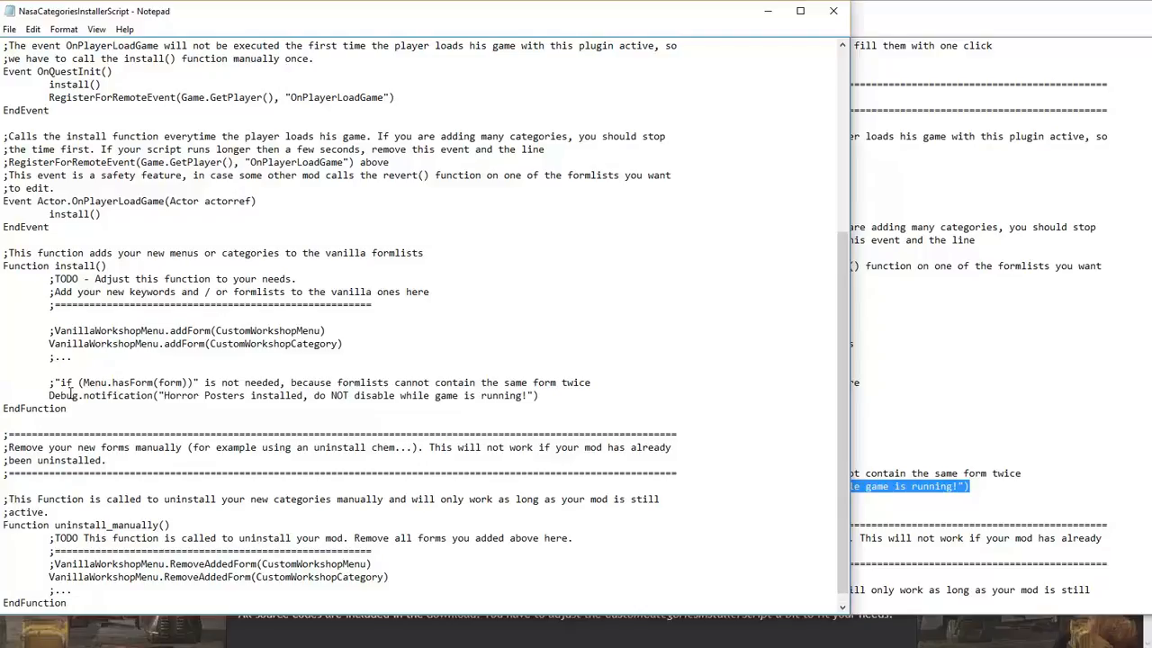
type("Nasa")
key("Delete")
key("Delete")
key("Delete")
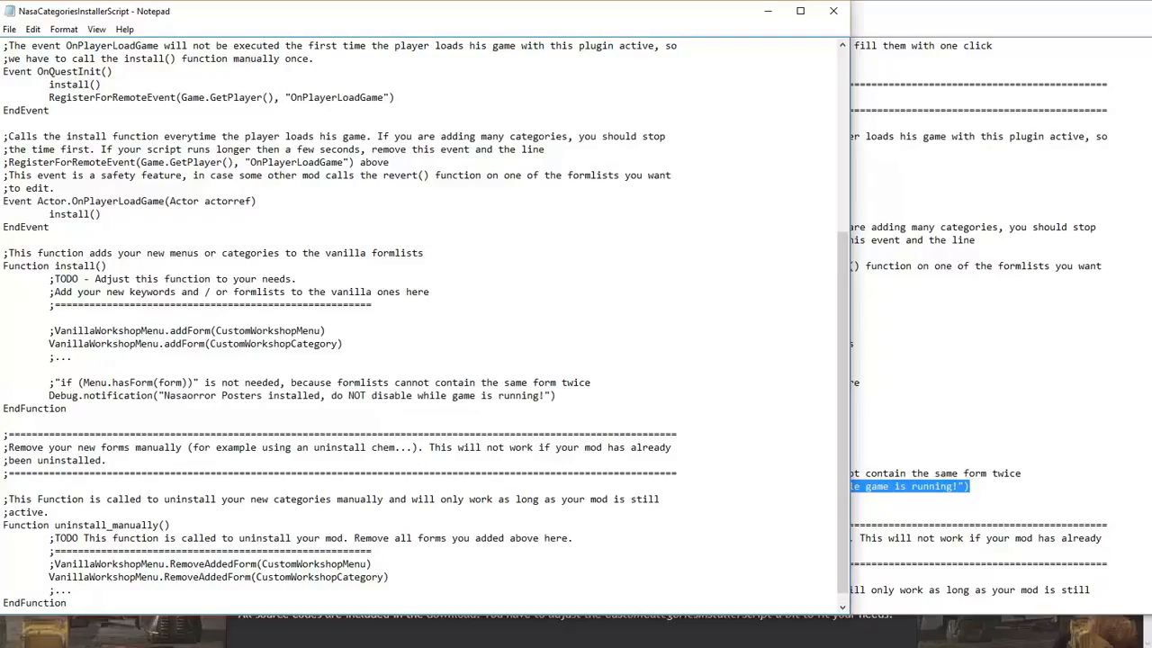
key("Delete")
key("Delete")
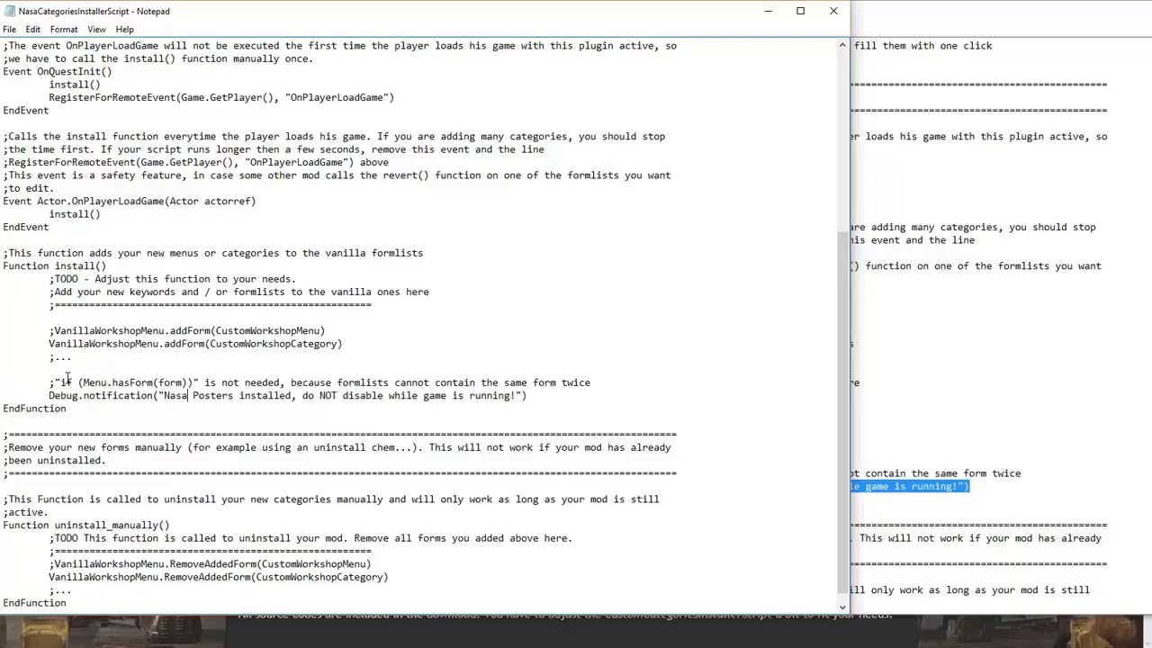
scroll(135, 297, "up", 7)
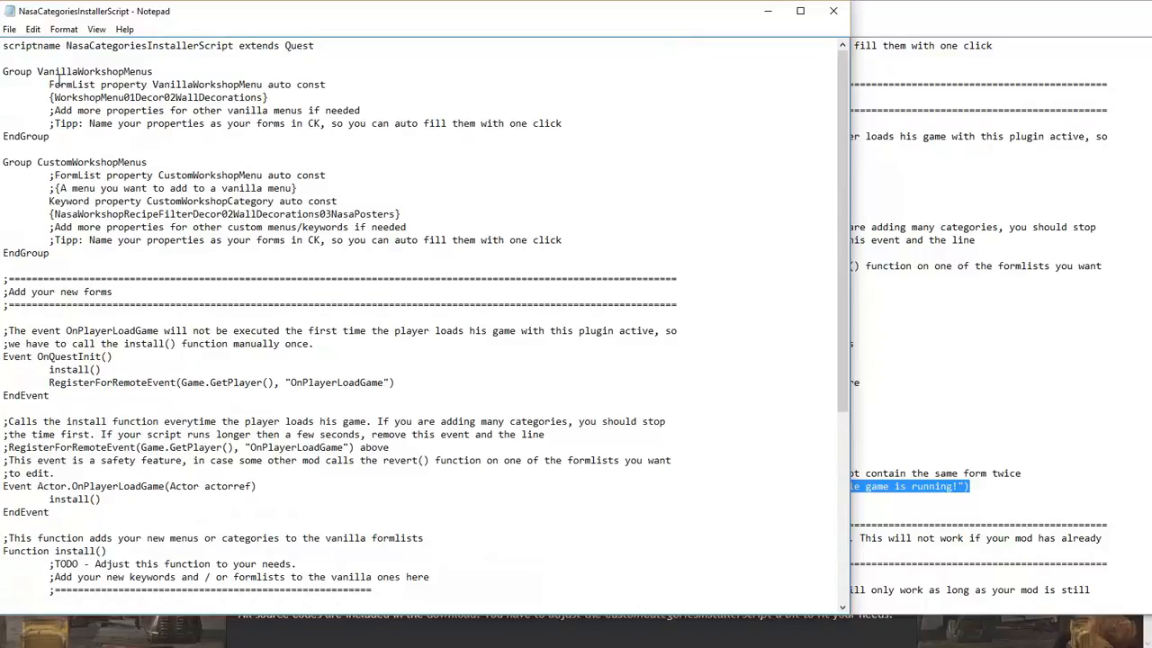
Review the WorkshopMenu01Decor02WallDecorations and NasaWorkshopRecipeFilterDecor02WallDecorations03NasaPosters names in the Nasa script
left_click_drag(53, 97, 264, 99)
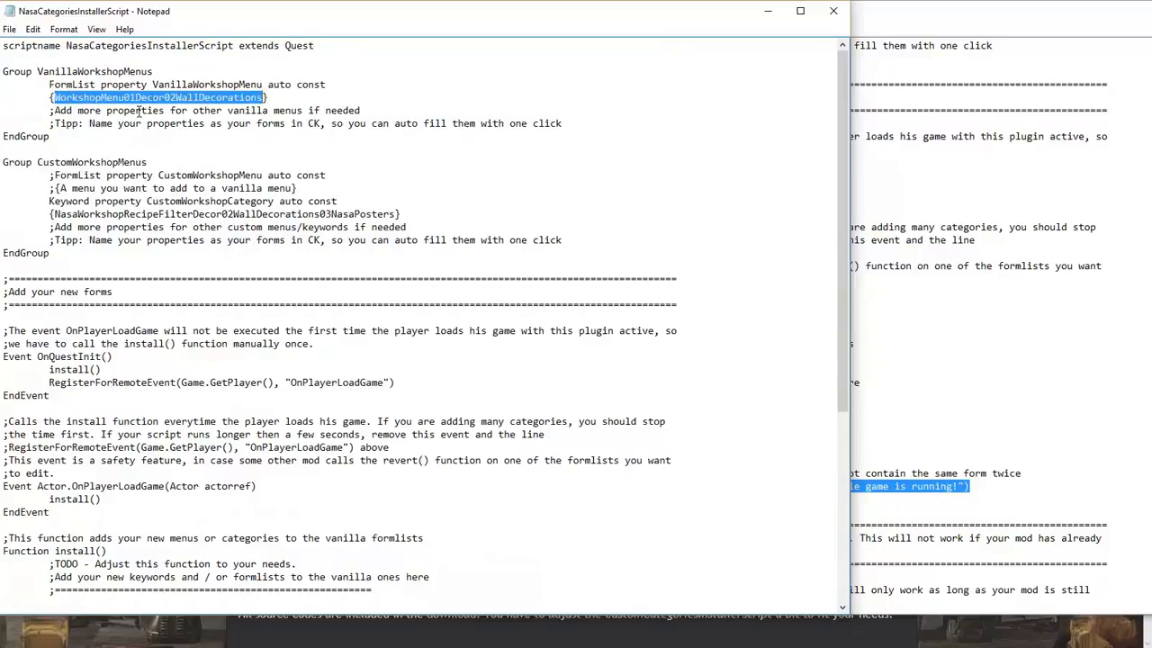
scroll(139, 111, "down", 1)
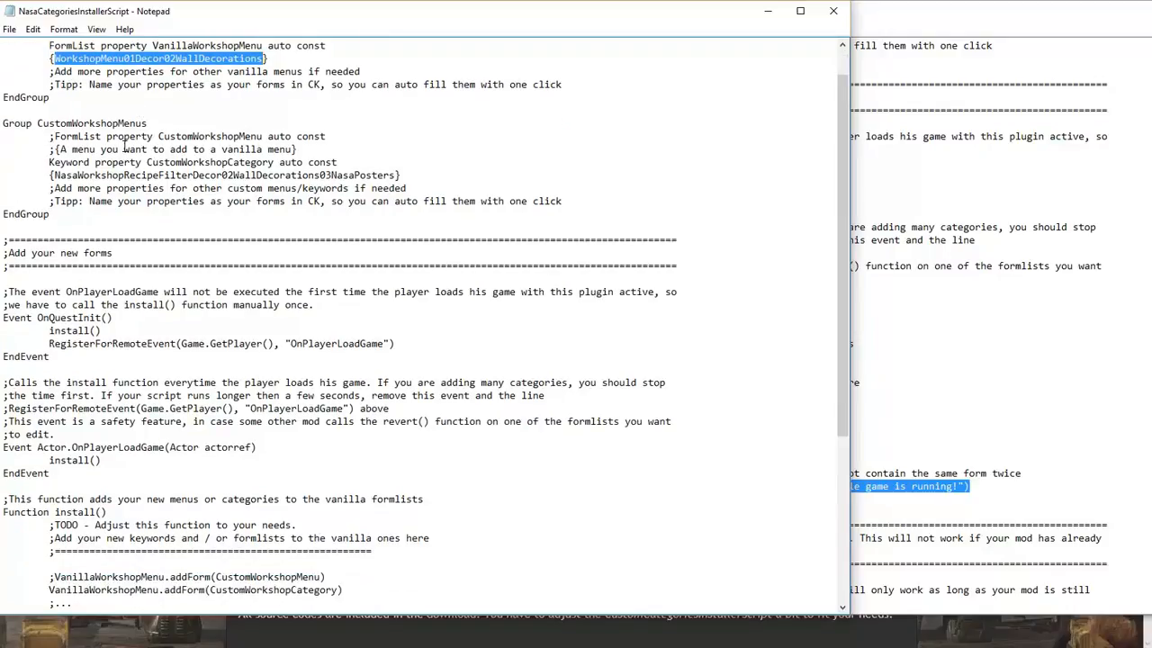
left_click(124, 149)
left_click_drag(56, 178, 394, 176)
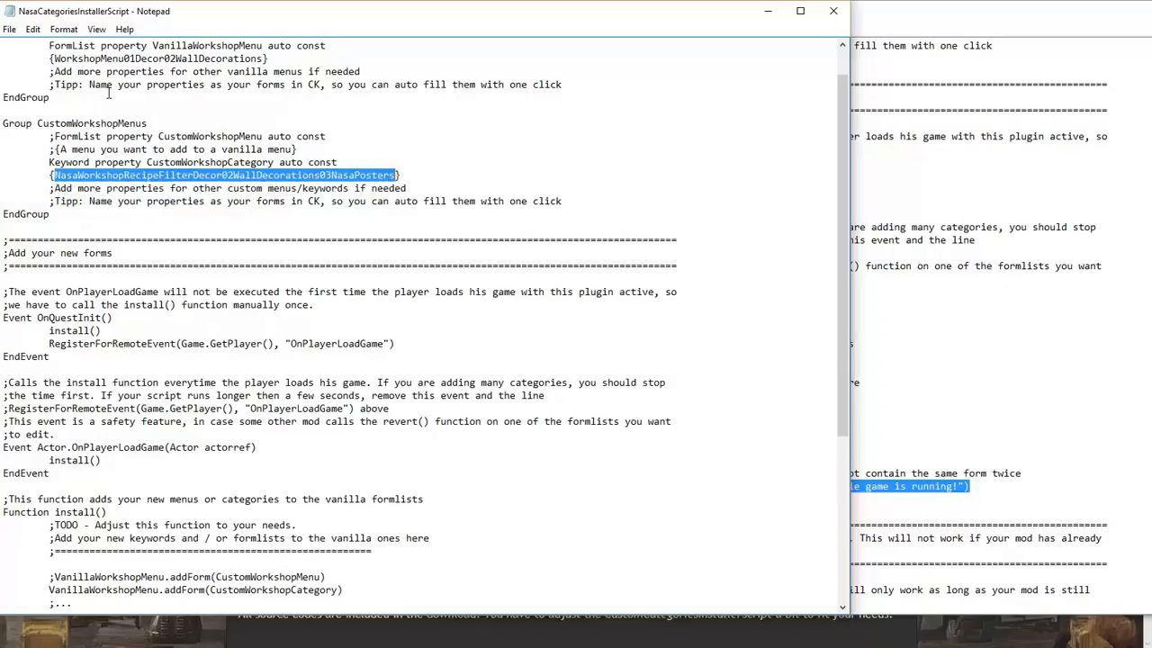
scroll(60, 90, "down", 3)
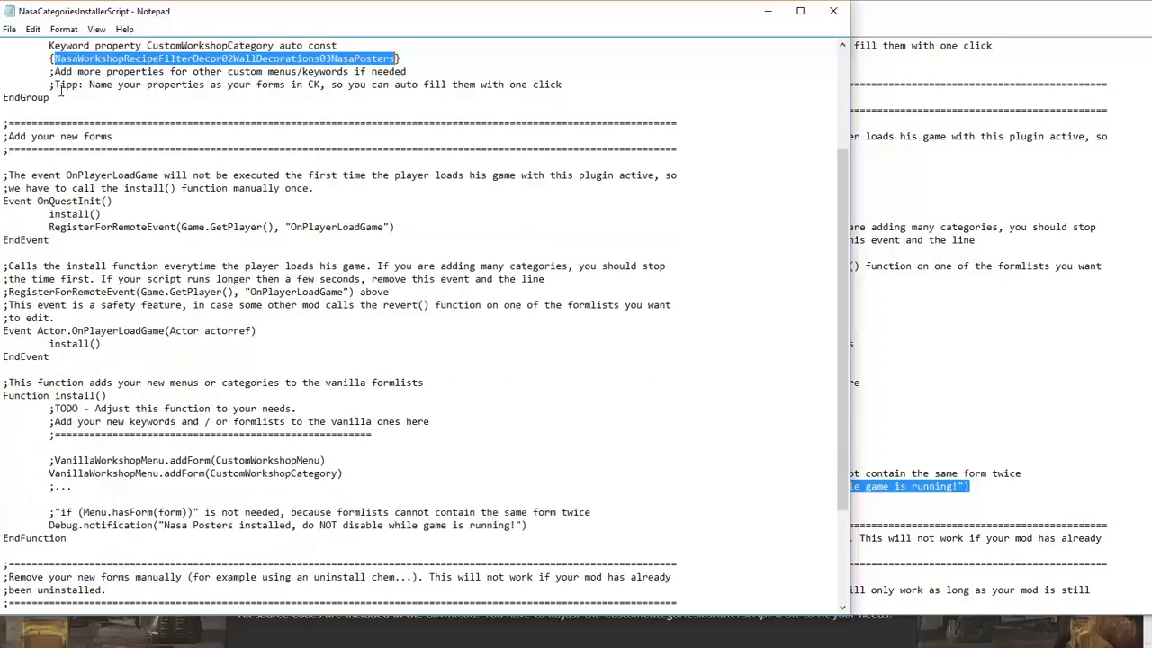
scroll(60, 92, "down", 1)
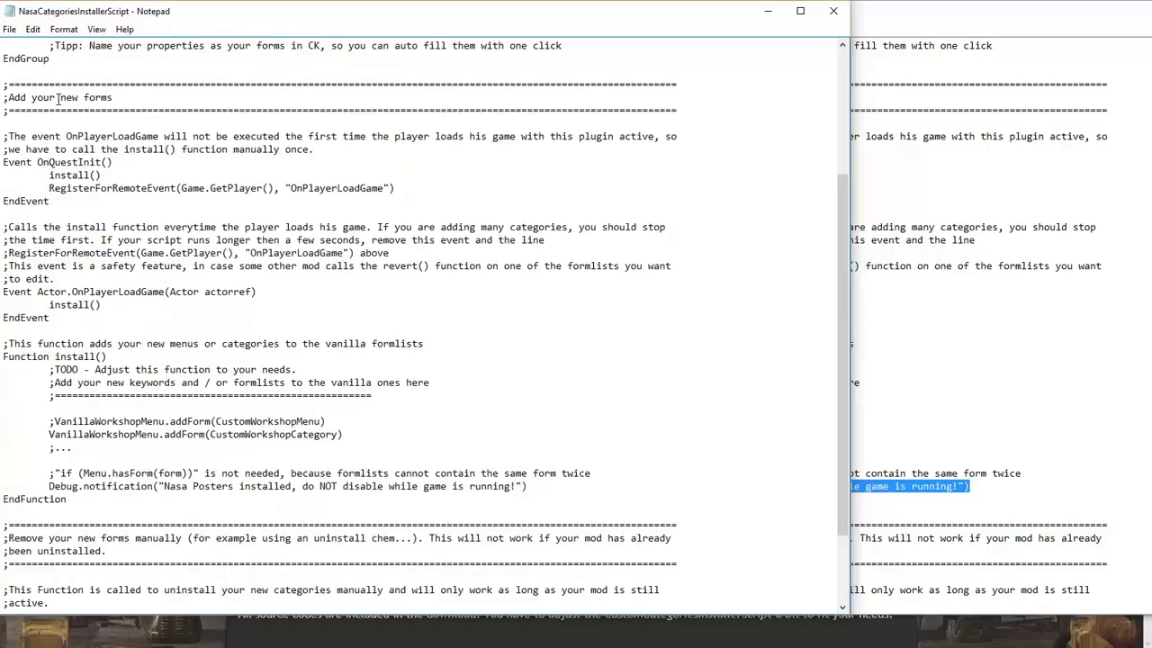
scroll(59, 99, "down", 3)
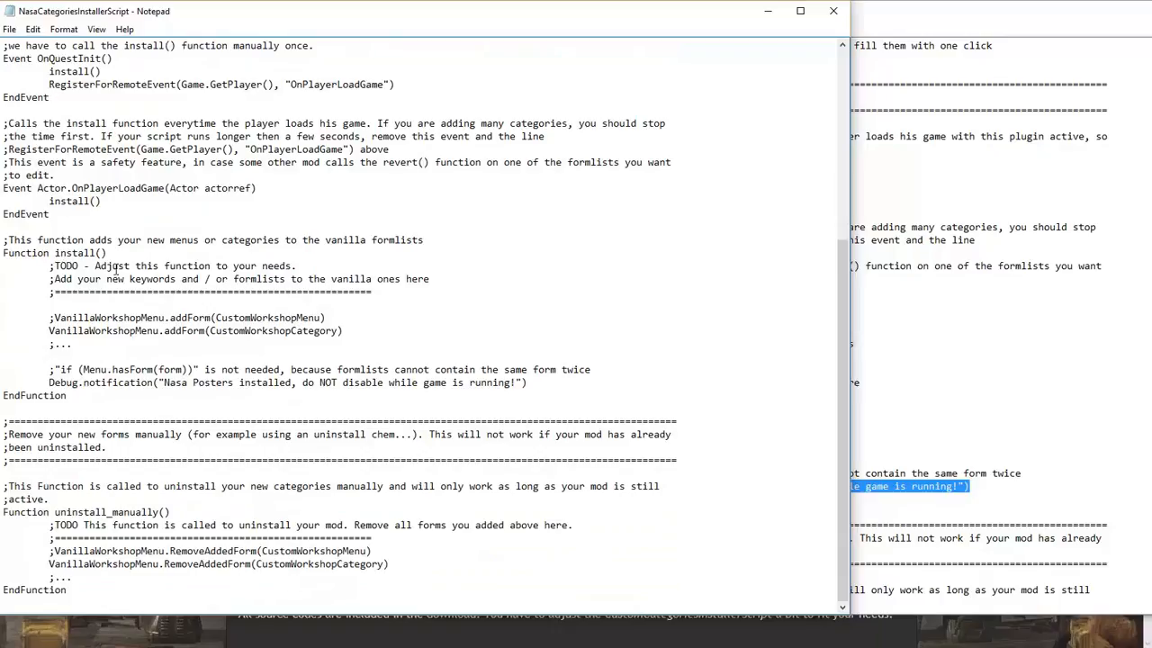
scroll(96, 261, "up", 8)
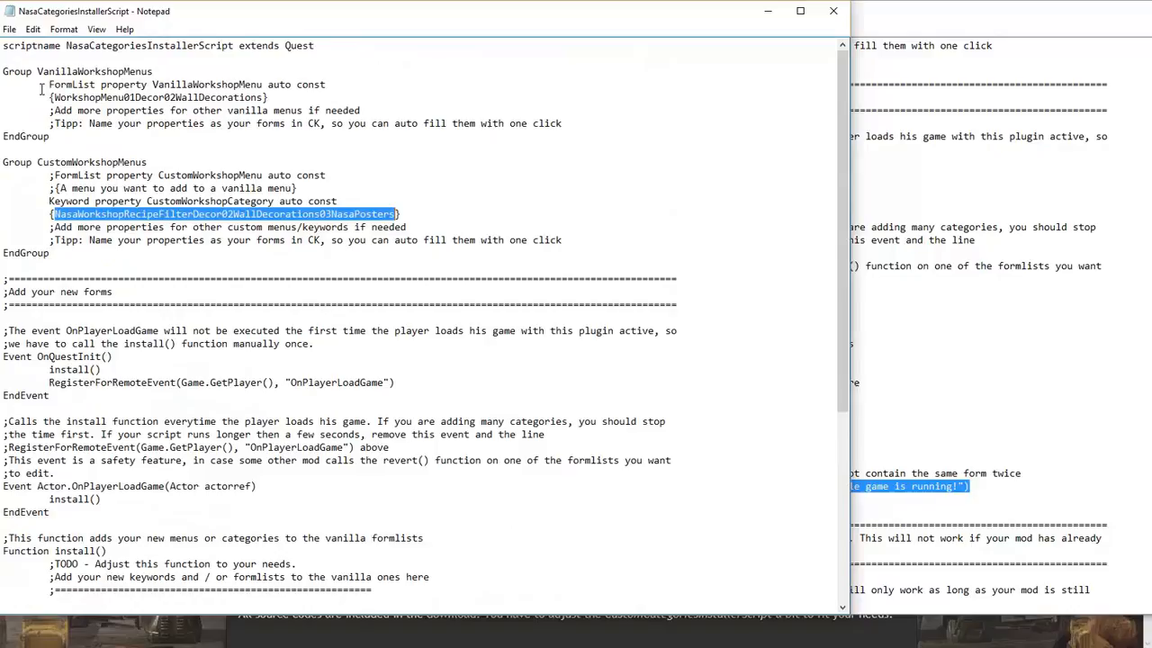
Save the Nasa installer script and close its Notepad window
left_click(9, 29)
left_click(32, 78)
left_click(834, 13)
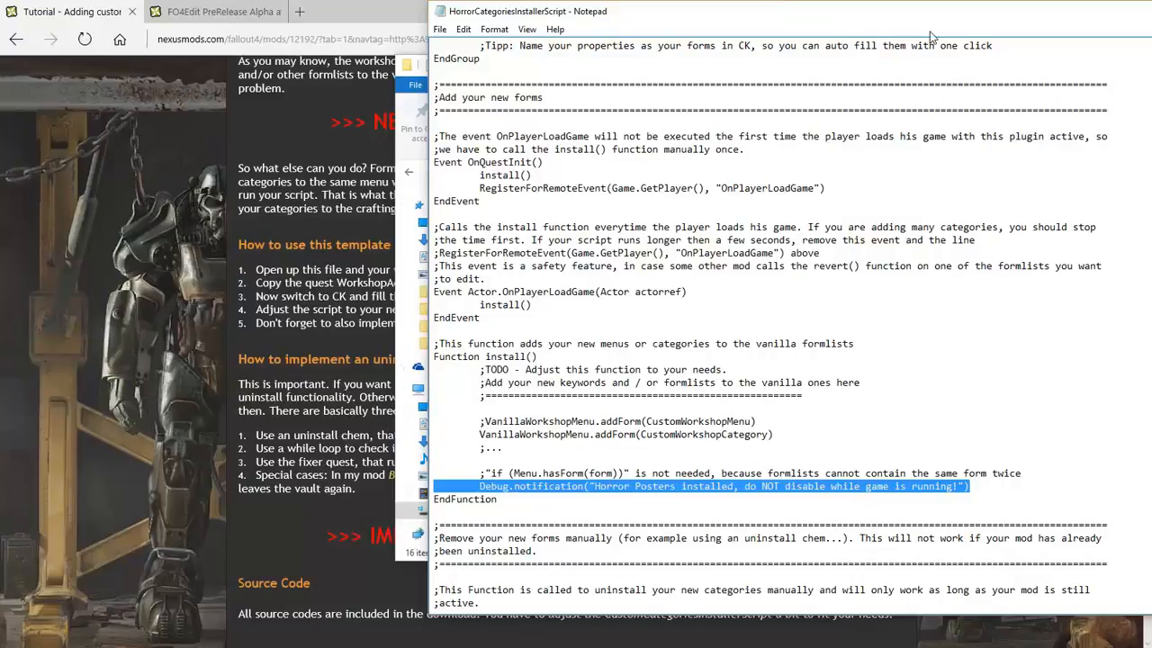
Close the Horror script window and open NasaCategoriesUninstallerScript from the User folder
left_click_drag(830, 21, 667, 27)
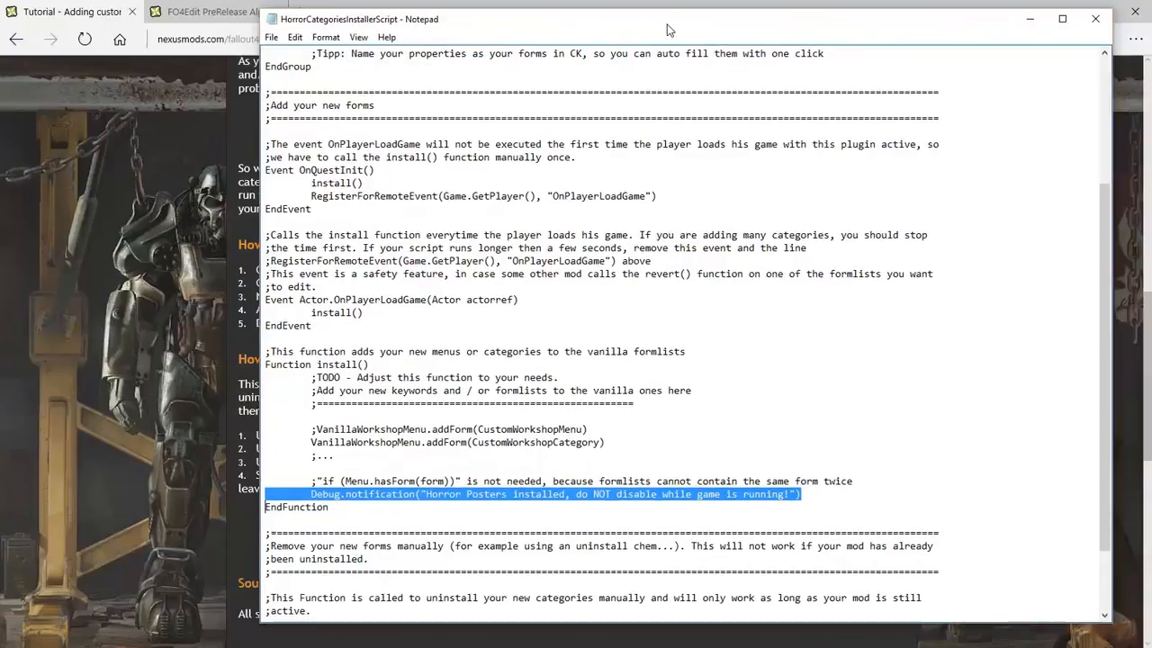
left_click(1100, 25)
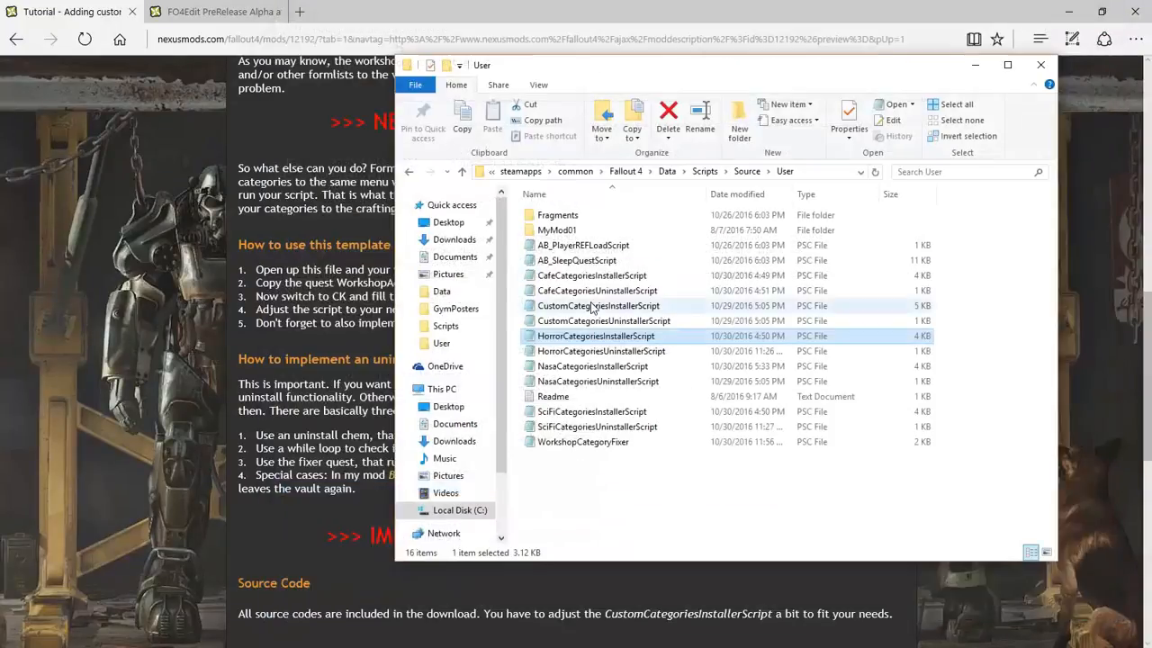
double_click(552, 381)
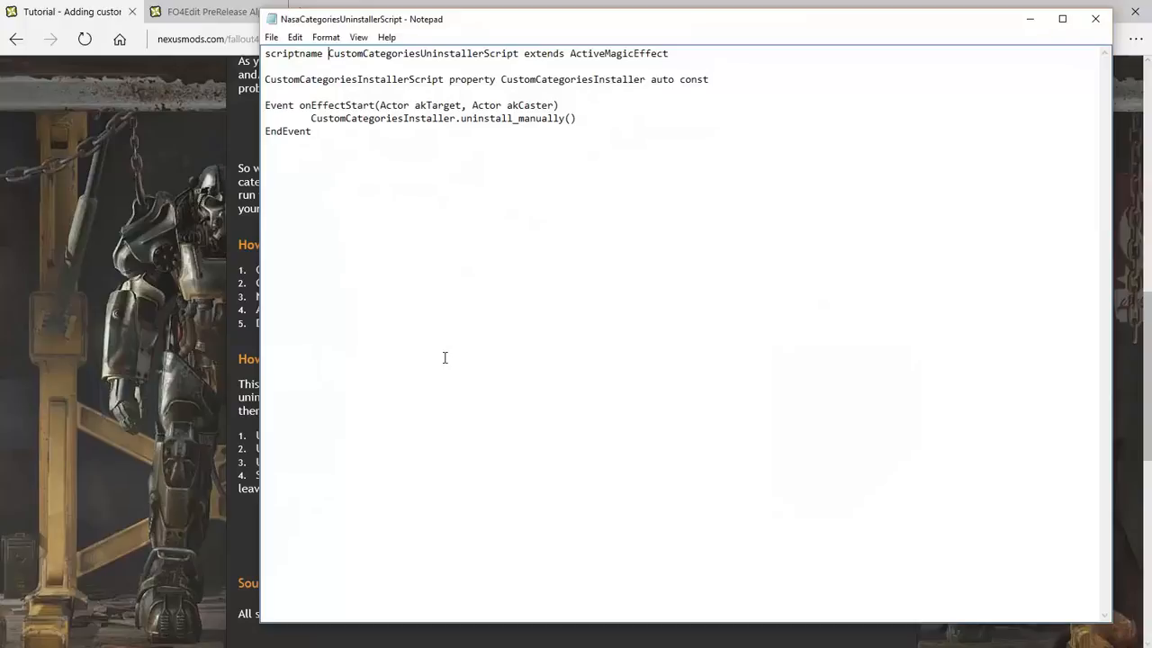
Rename the scriptname to NasaCategoriesUninstallerScript and the property type to NasaCategoriesInstallerScript
key("Delete")
type("Nasa")
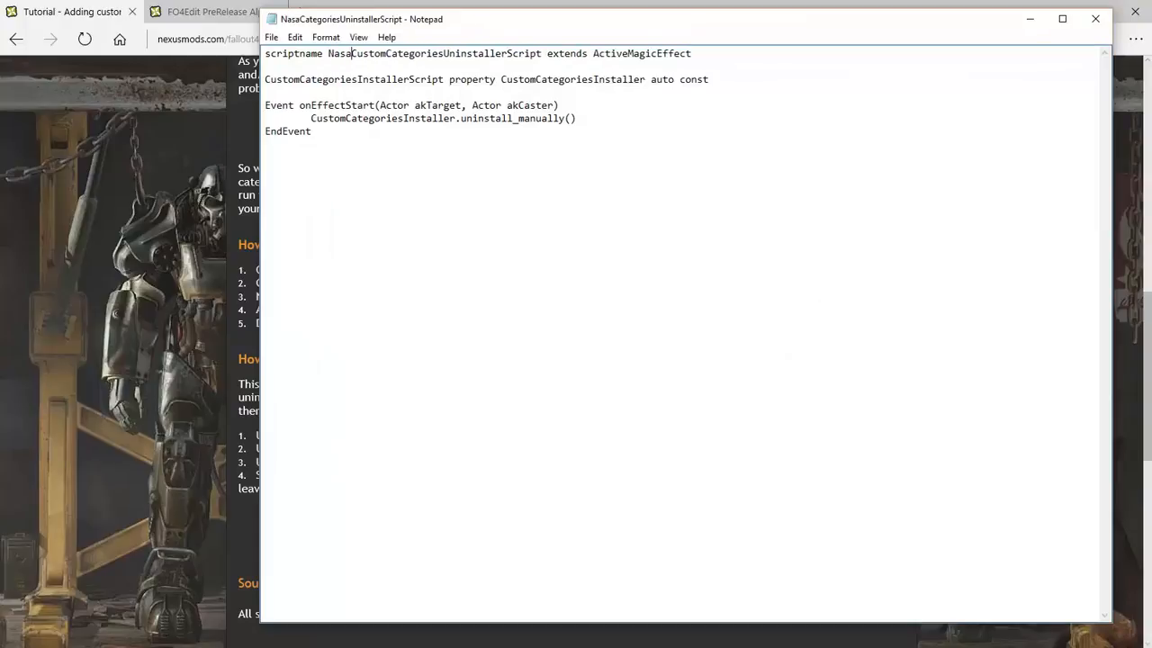
key("Delete")
key("Delete")
key("Delete")
key("Delete")
key("Delete")
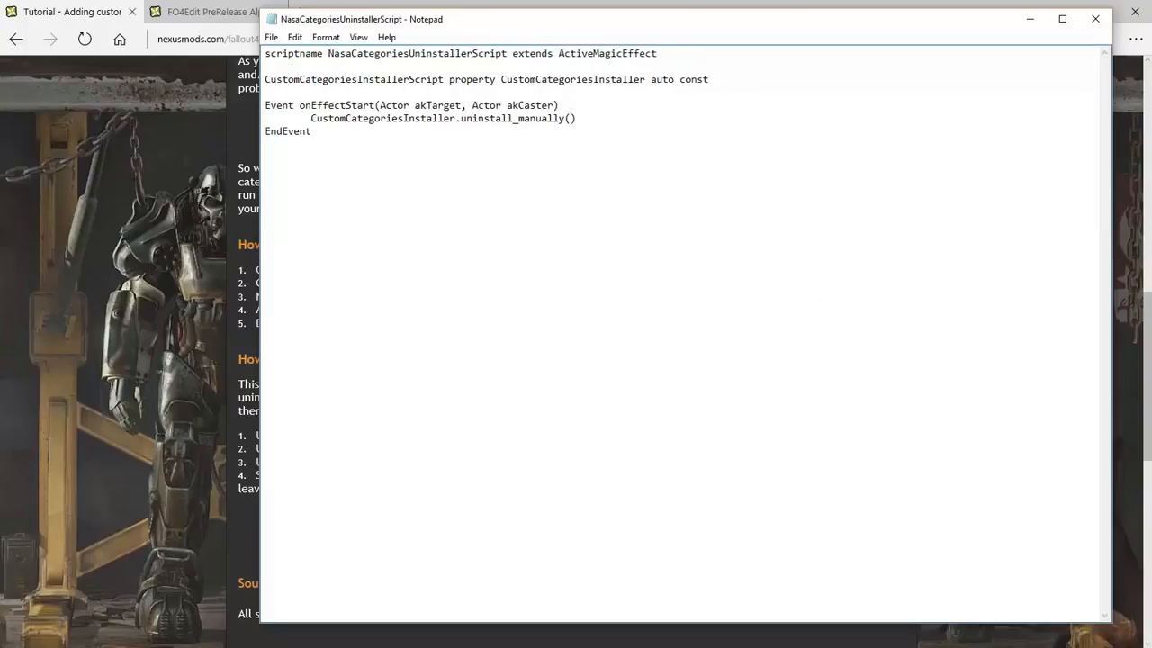
key("Down")
key("Down")
type("Nasa")
key("Delete")
key("Delete")
key("Delete")
key("Delete")
key("Delete")
key("Delete")
Rename the property and the uninstall call's object to NasaCategoriesInstaller
key("Right")
key("Right")
key("Right")
key("Right")
key("Right")
key("Right")
key("Right")
key("Right")
key("Right")
key("Right")
key("Right")
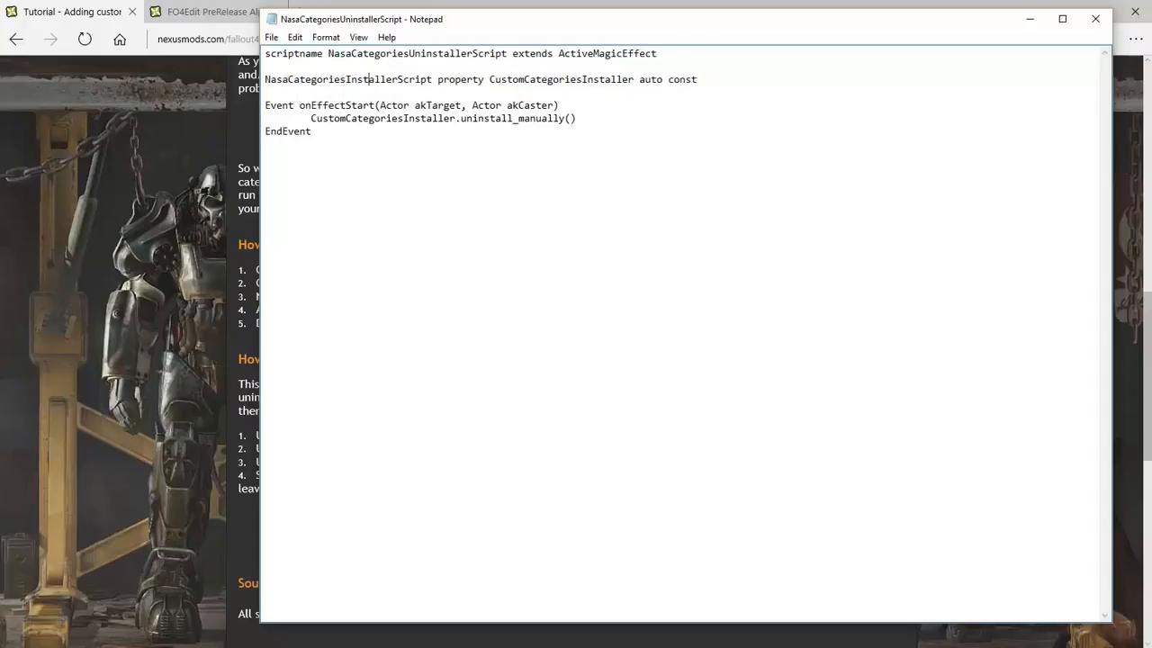
key("Right")
key("Right")
key("Right")
key("Right")
key("Right")
key("Right")
type("Nasa")
key("Delete")
key("Delete")
key("Delete")
key("Delete")
key("Delete")
key("Delete")
key("Down")
key("Down")
key("Down")
key("Right")
type("Nasa")
key("Delete")
key("Delete")
key("Delete")
key("Delete")
key("Delete")
key("Delete")
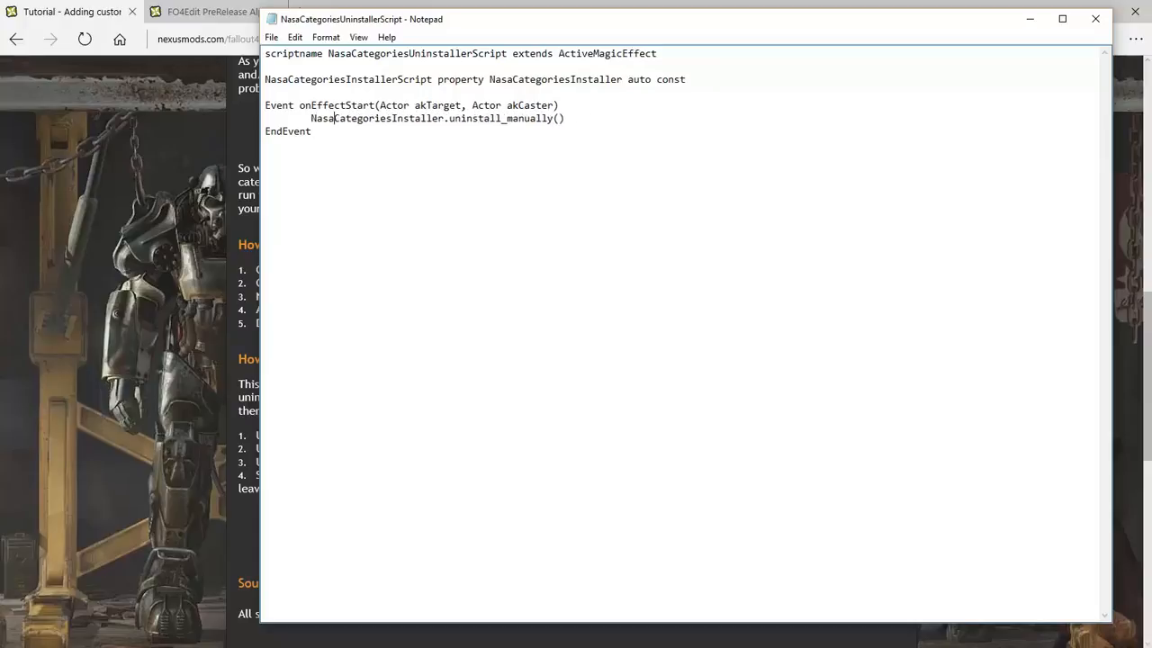
Save the uninstaller script and close Notepad
left_click(271, 38)
left_click(293, 85)
left_click(1096, 20)
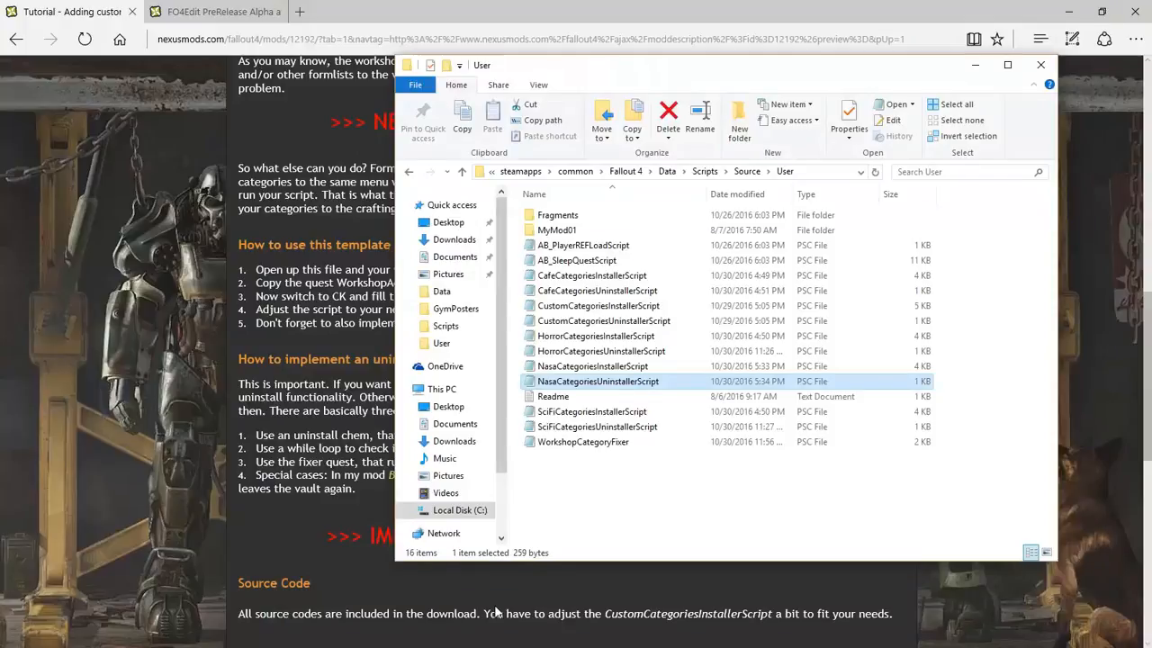
In File > Data, set NasaPosters.esp as the active file and load it
key("super")
left_click(654, 636)
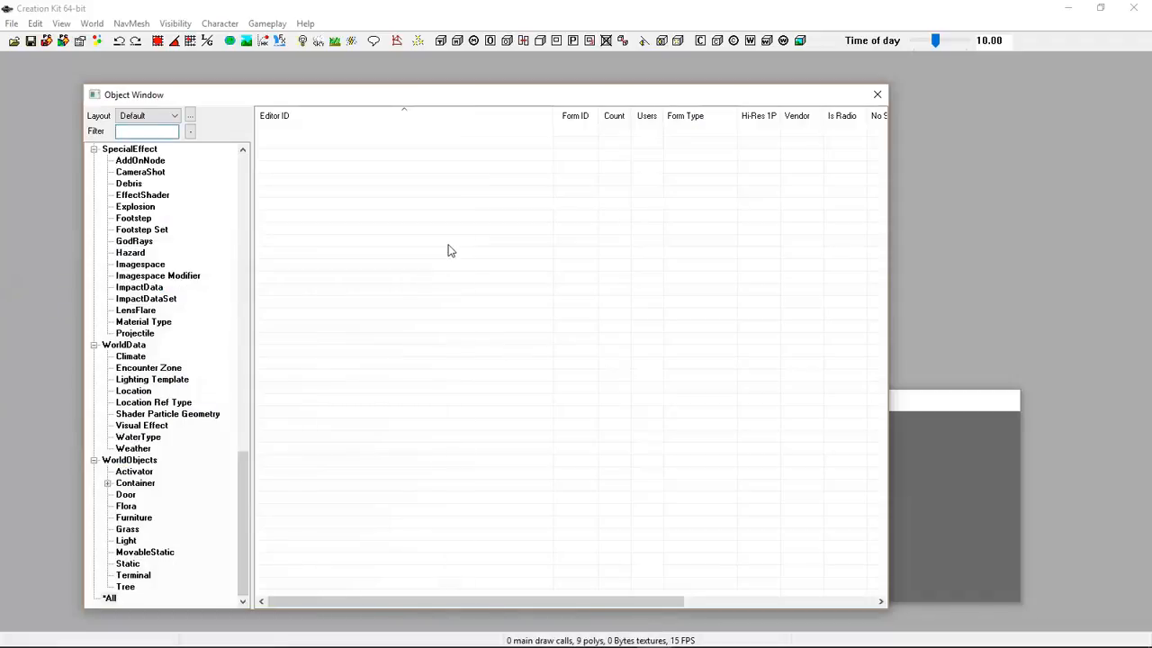
left_click(11, 23)
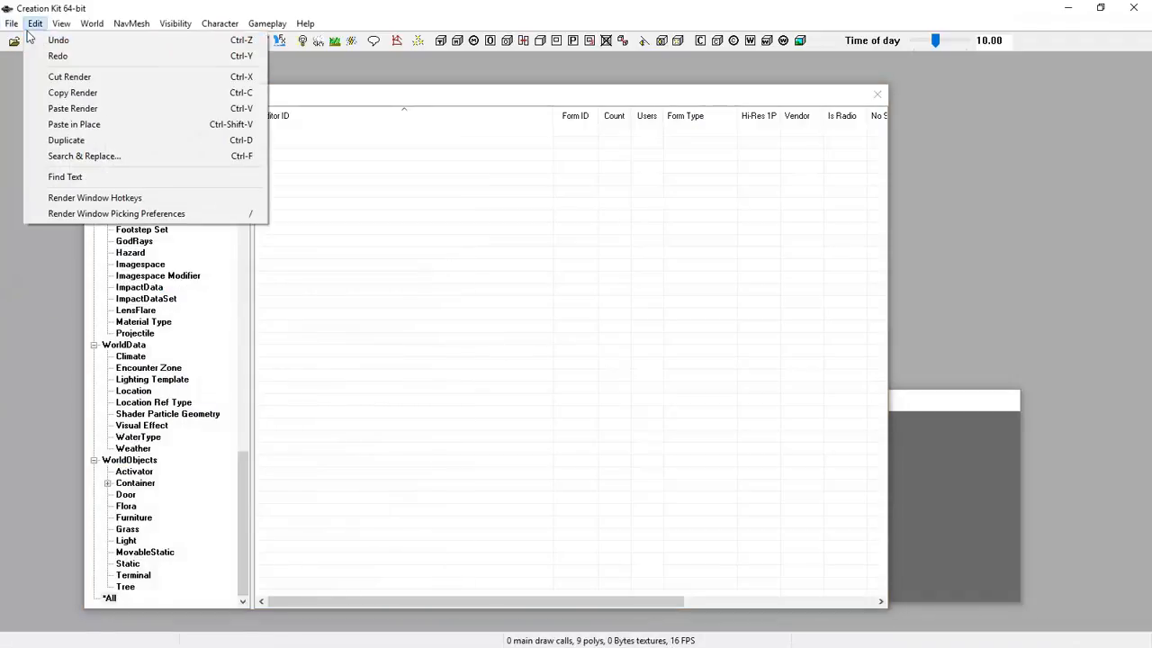
left_click(36, 39)
scroll(447, 297, "down", 6)
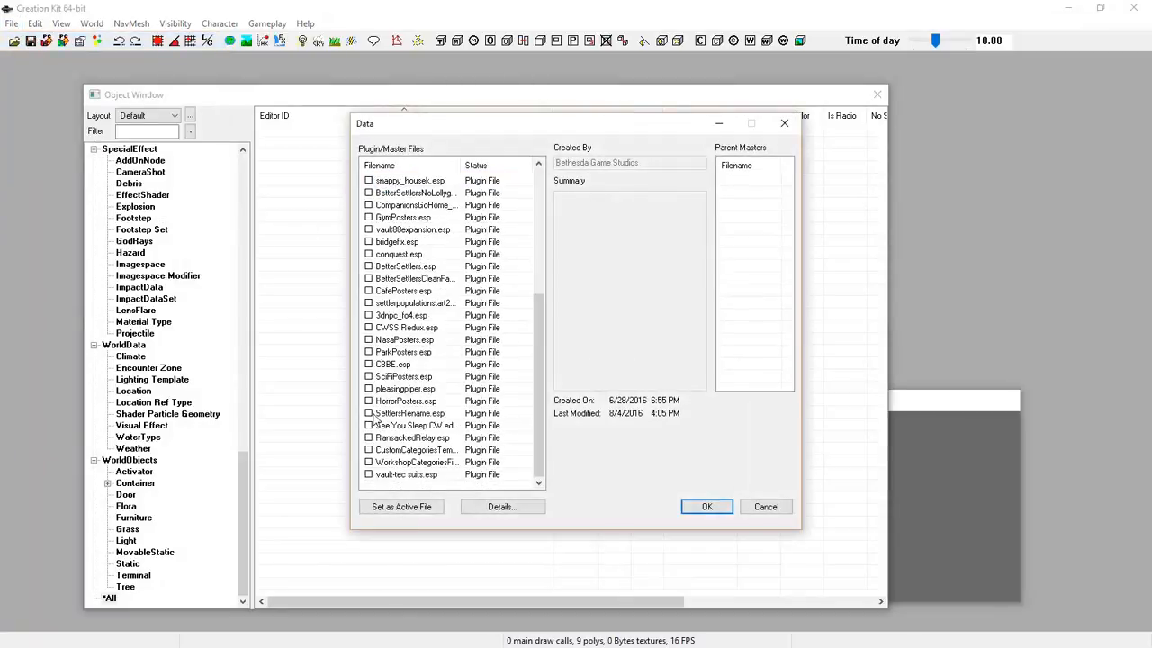
left_click(369, 341)
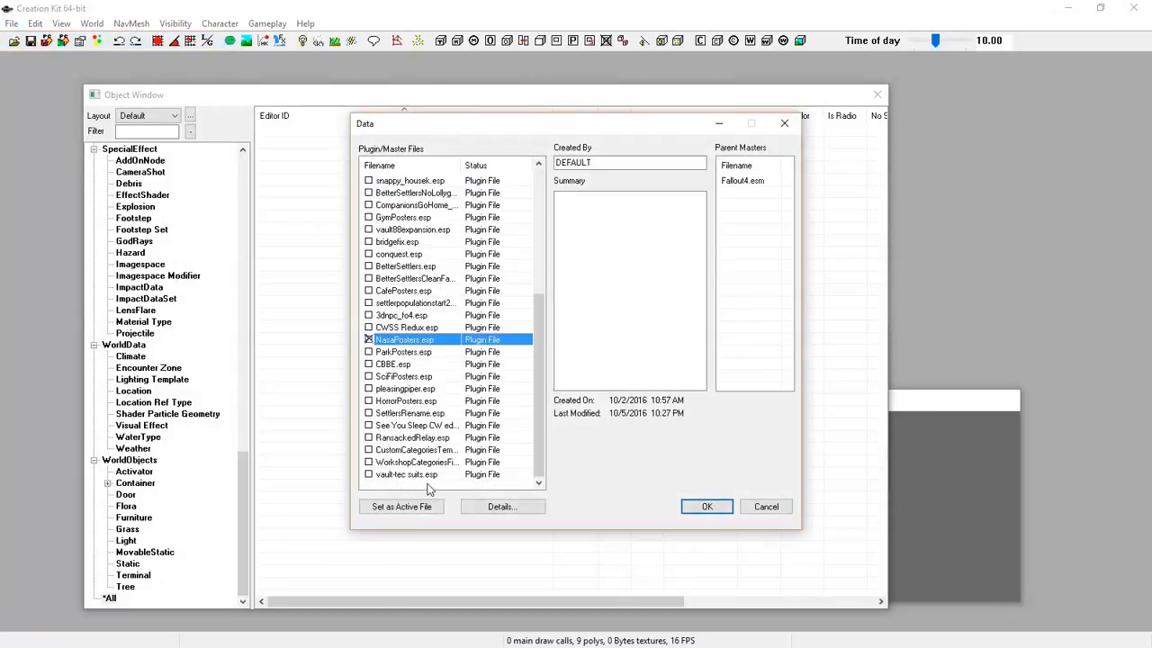
left_click(409, 508)
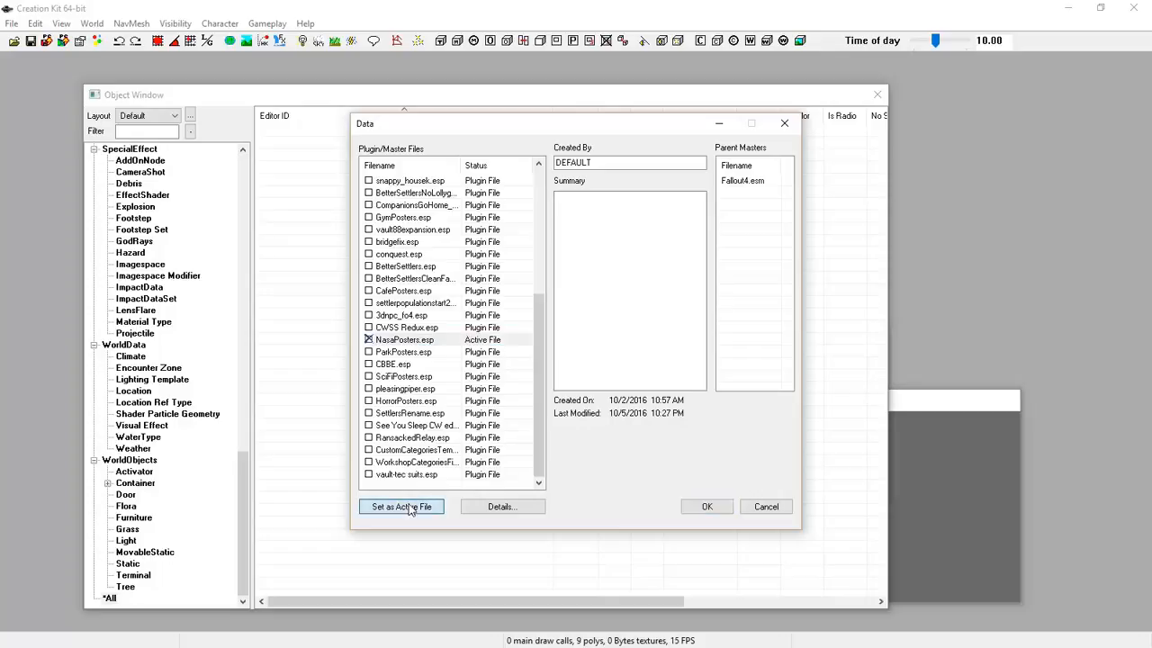
left_click(700, 507)
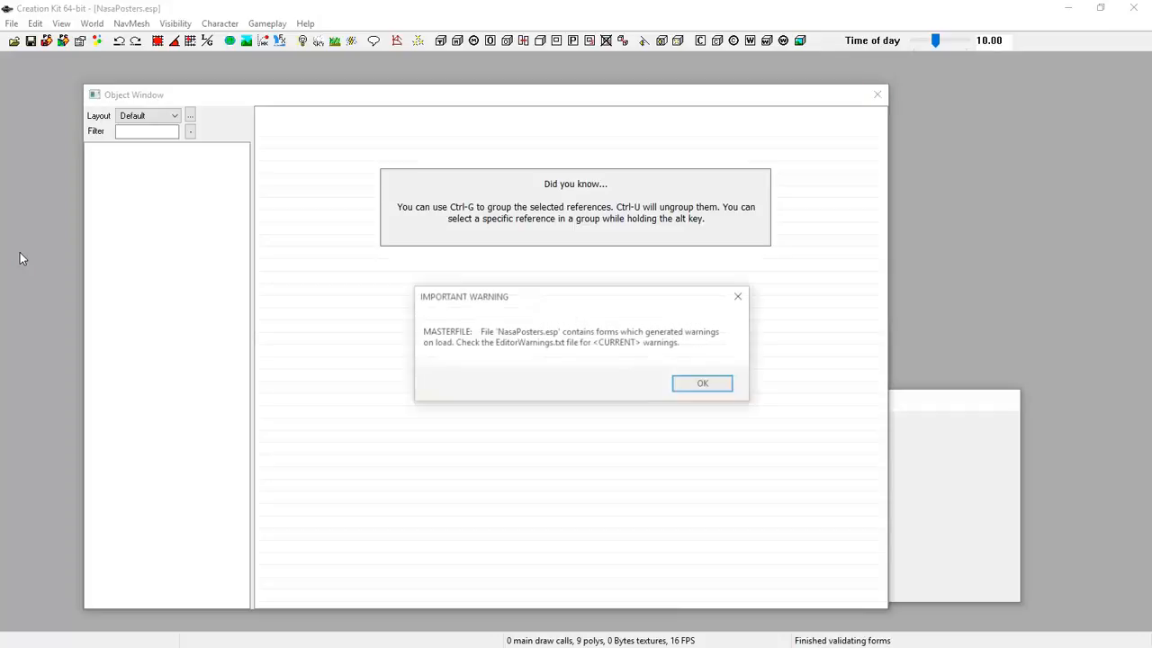
Dismiss the load warning and list Keywords in the Object Window filtered by 'Posters'
left_click(703, 386)
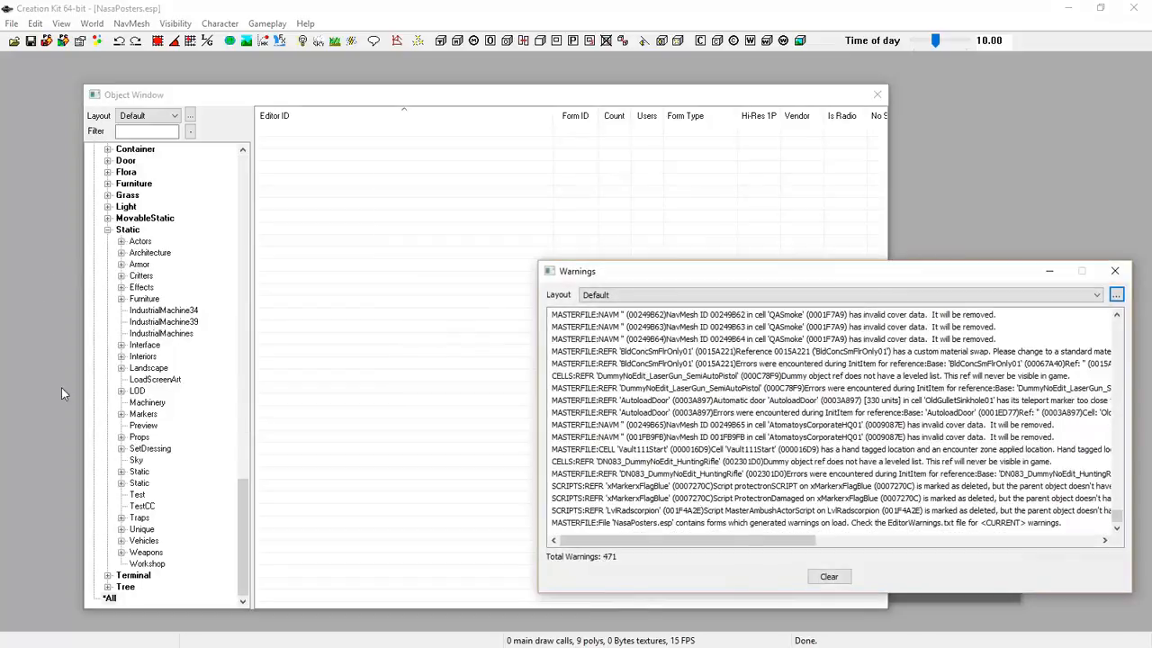
left_click(238, 106)
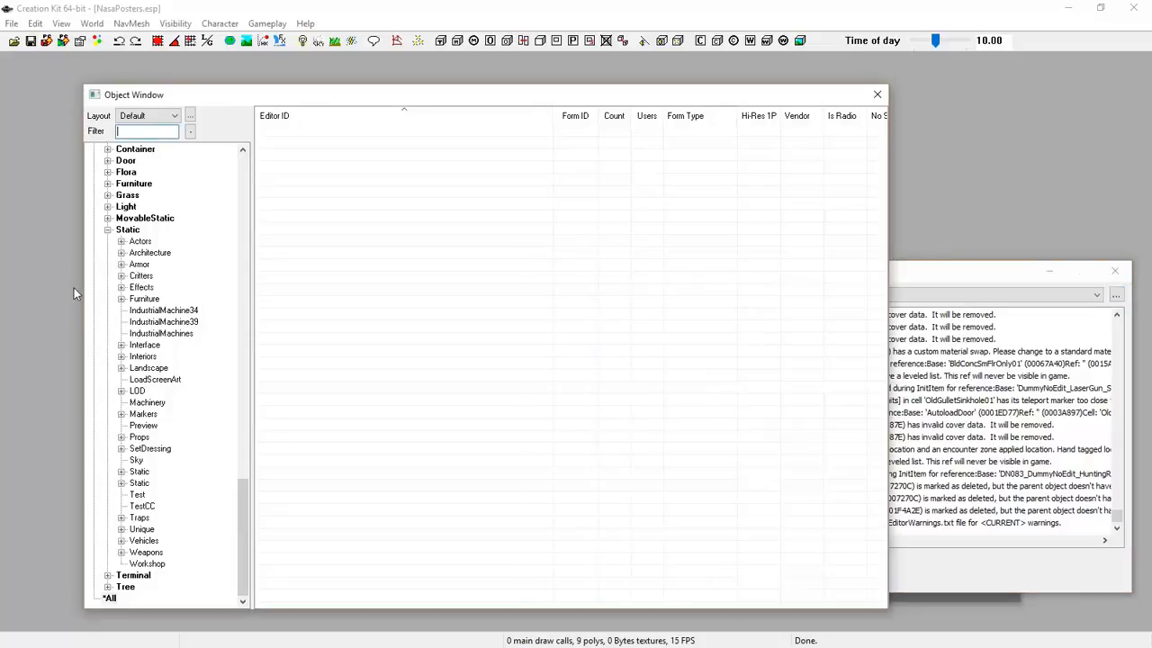
left_click(155, 427)
scroll(155, 427, "up", 8)
scroll(155, 427, "up", 8)
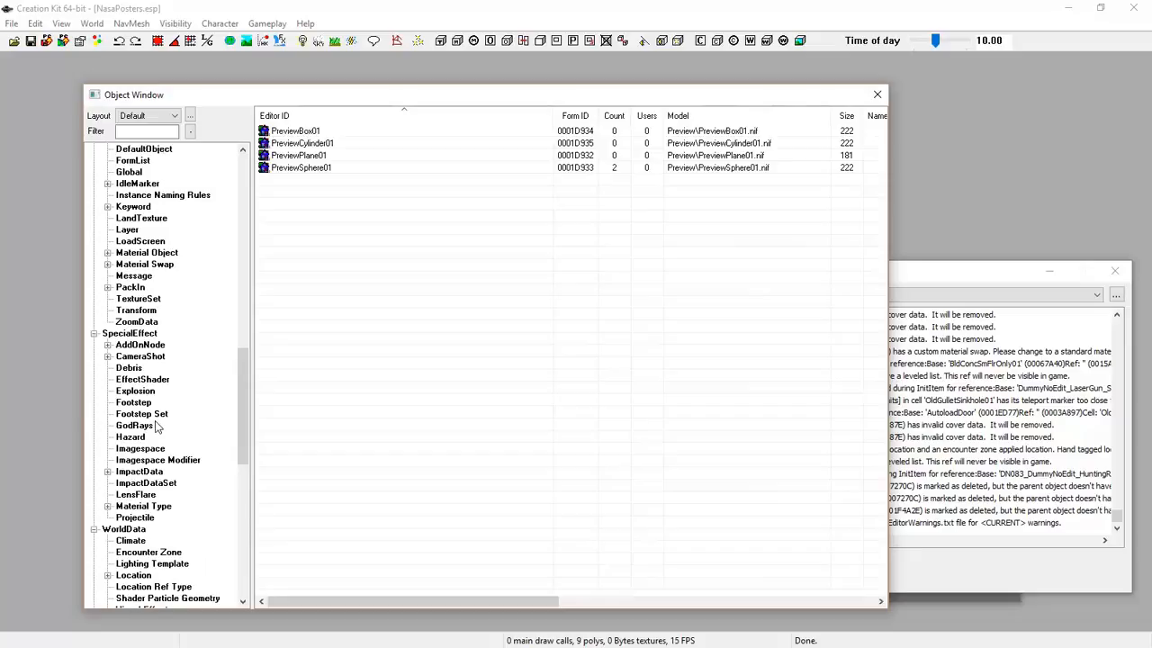
left_click(137, 209)
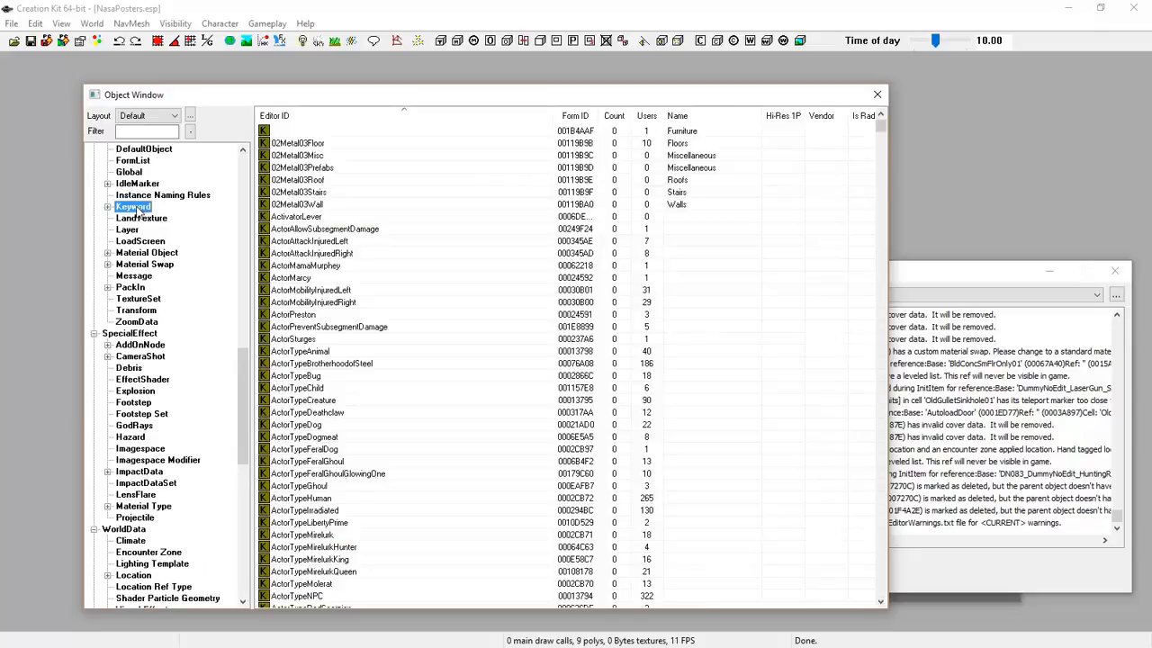
left_click(148, 130)
type("Posters")
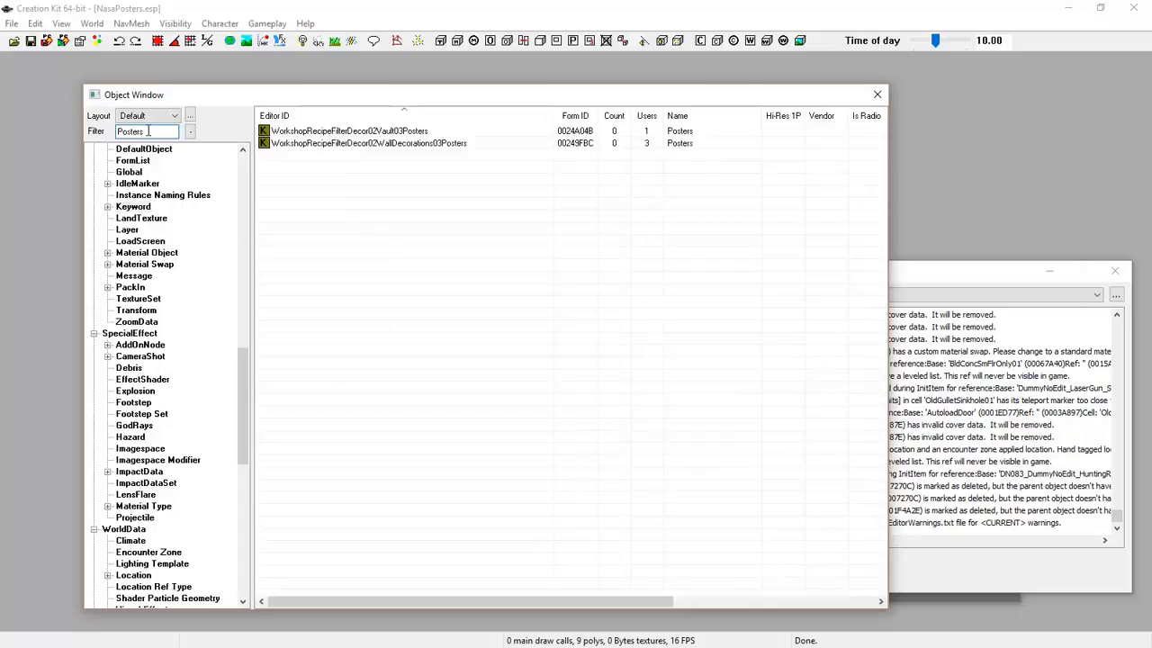
Duplicate the WorkshopRecipeFilterDecor02WallDecorations03Posters keyword
left_click(318, 145)
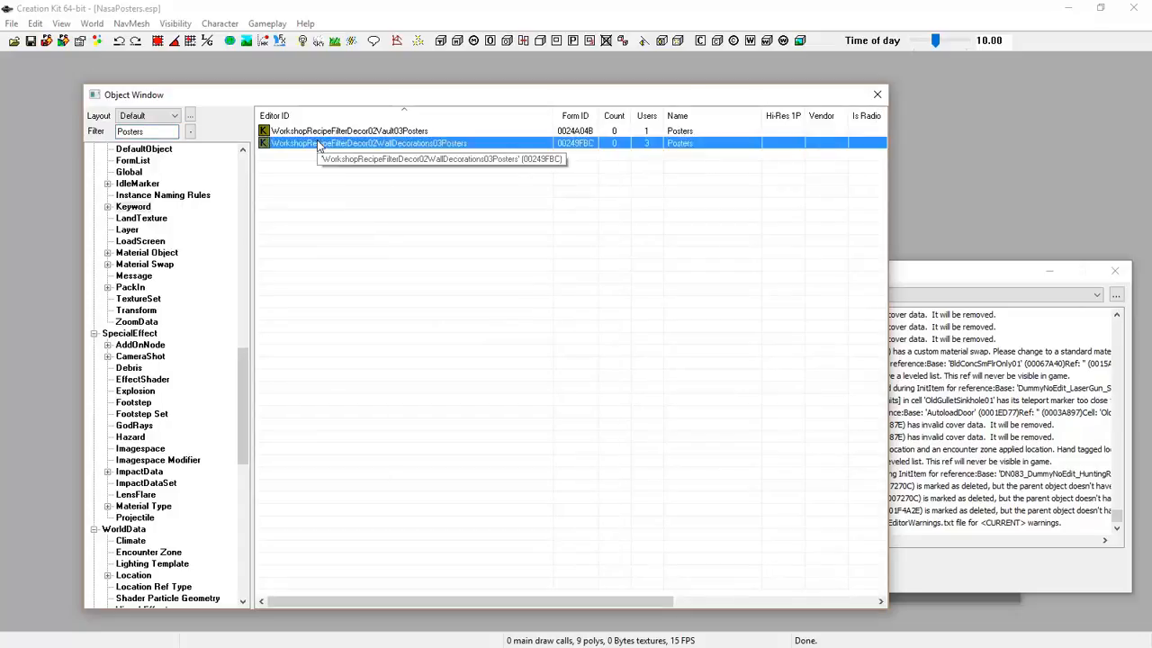
right_click(318, 145)
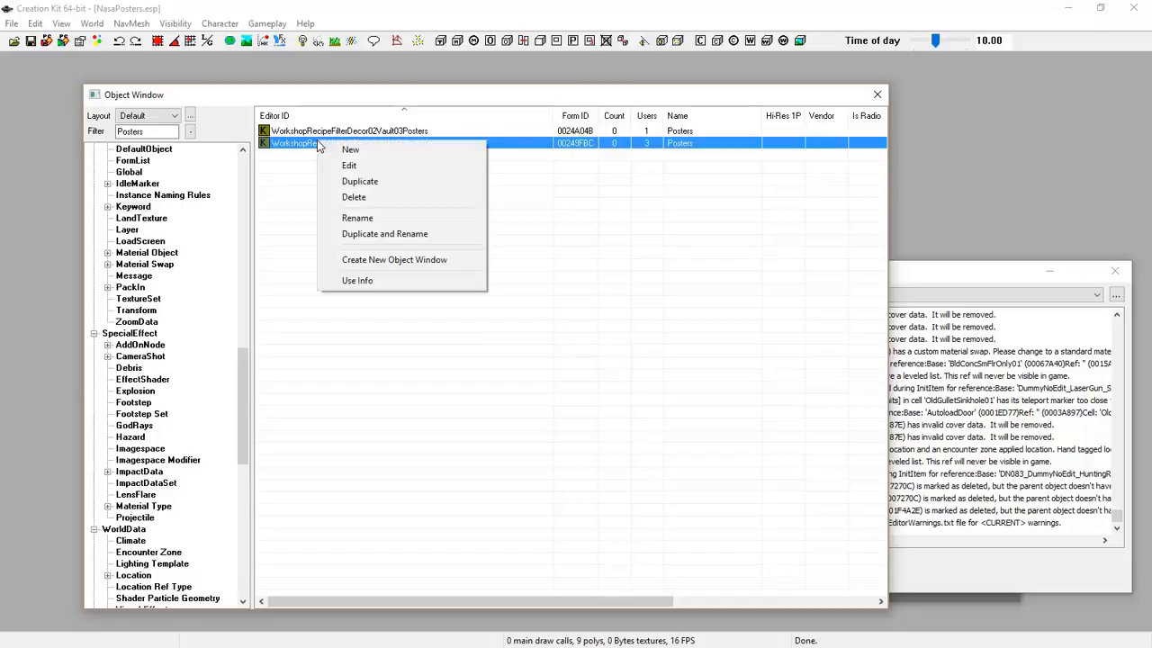
left_click(357, 183)
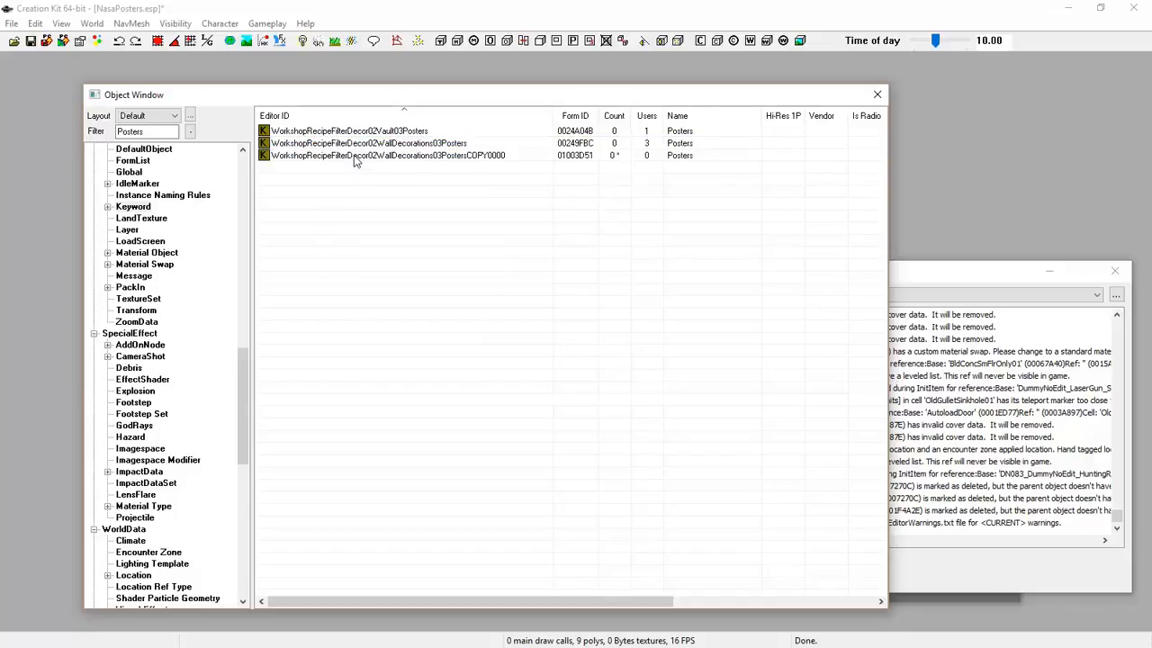
Open the COPY0000 keyword, strip COPY0000 from its ID, and set the display name to Nasa Posters
double_click(353, 155)
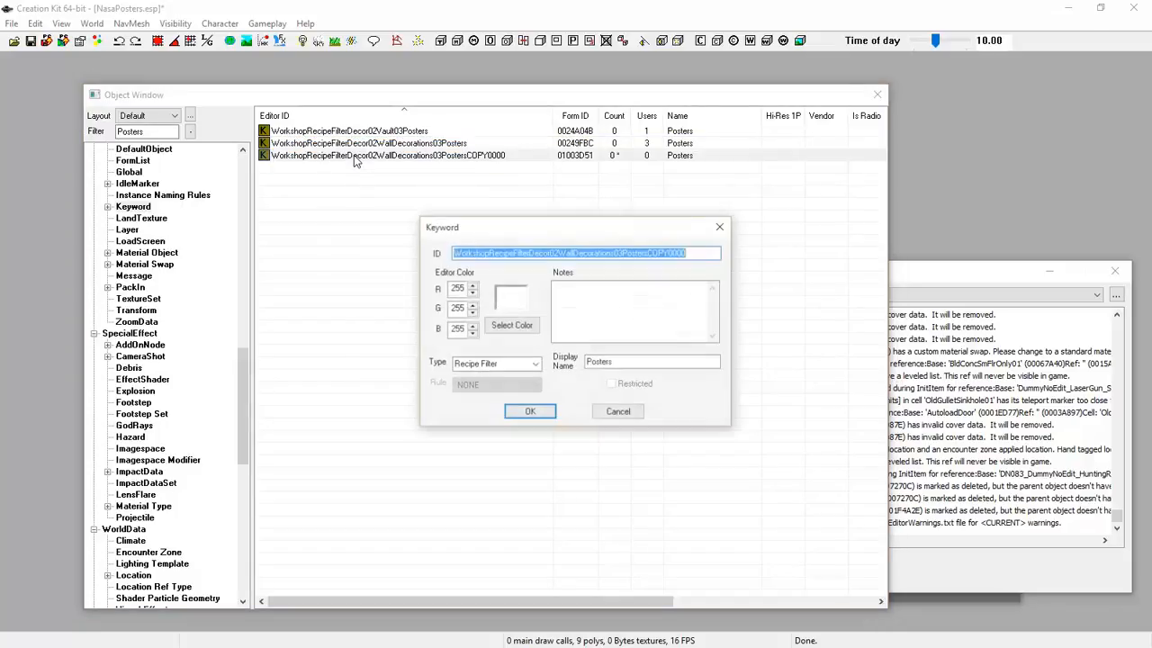
left_click(452, 253)
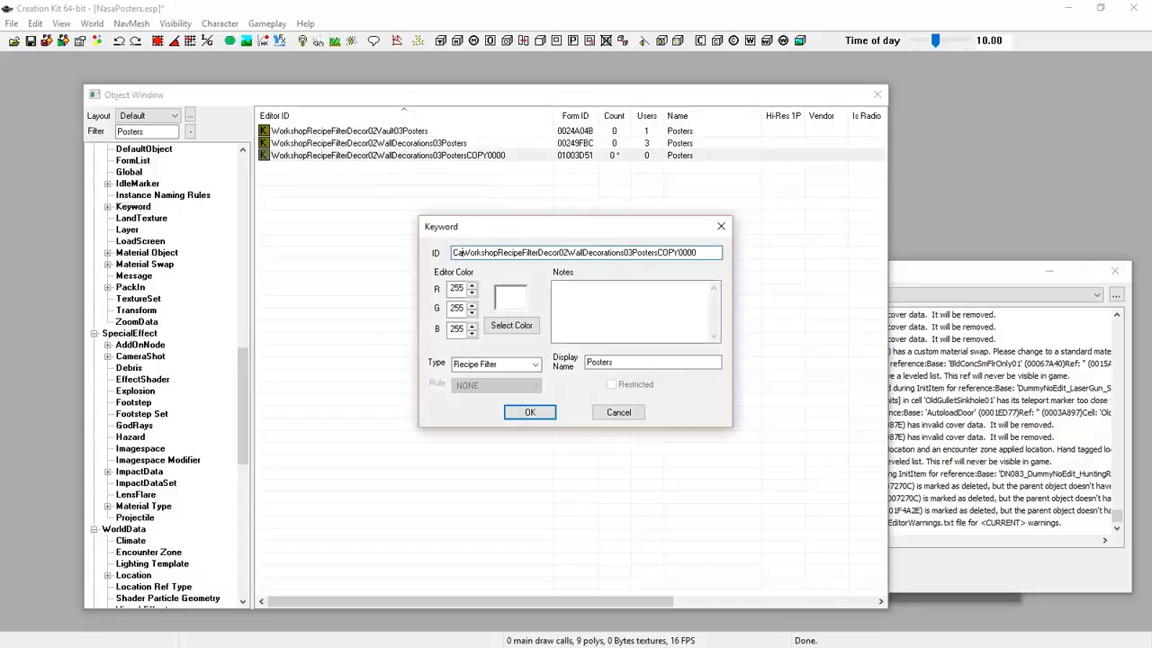
type("A")
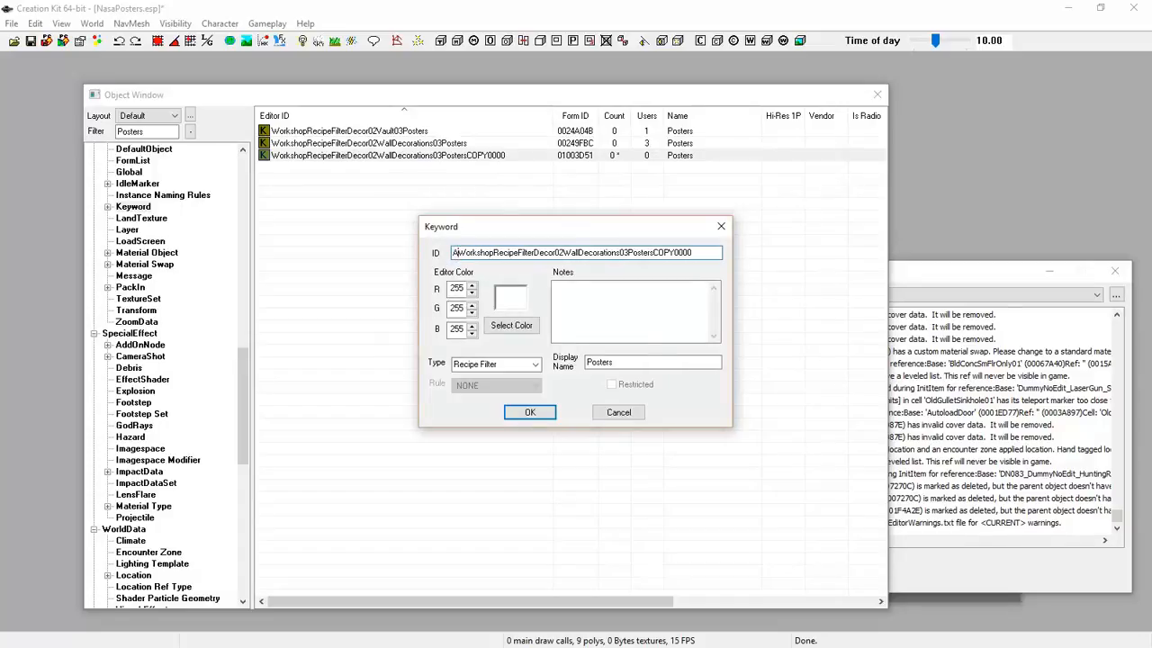
key("BackSpace")
type("SciFi")
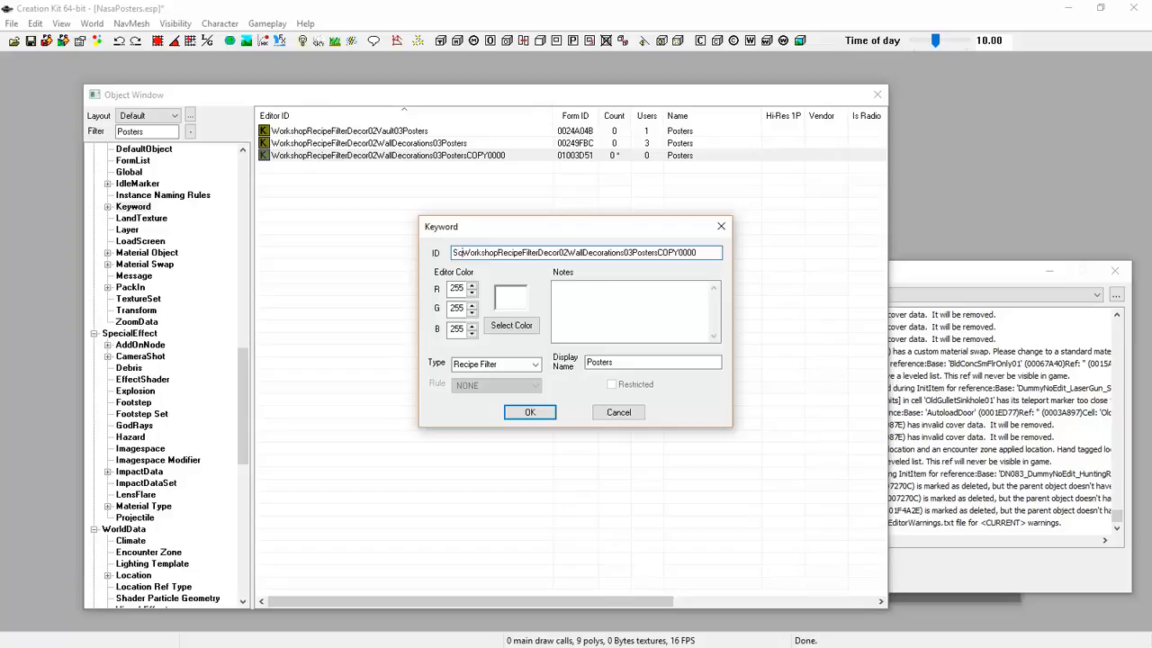
type("i")
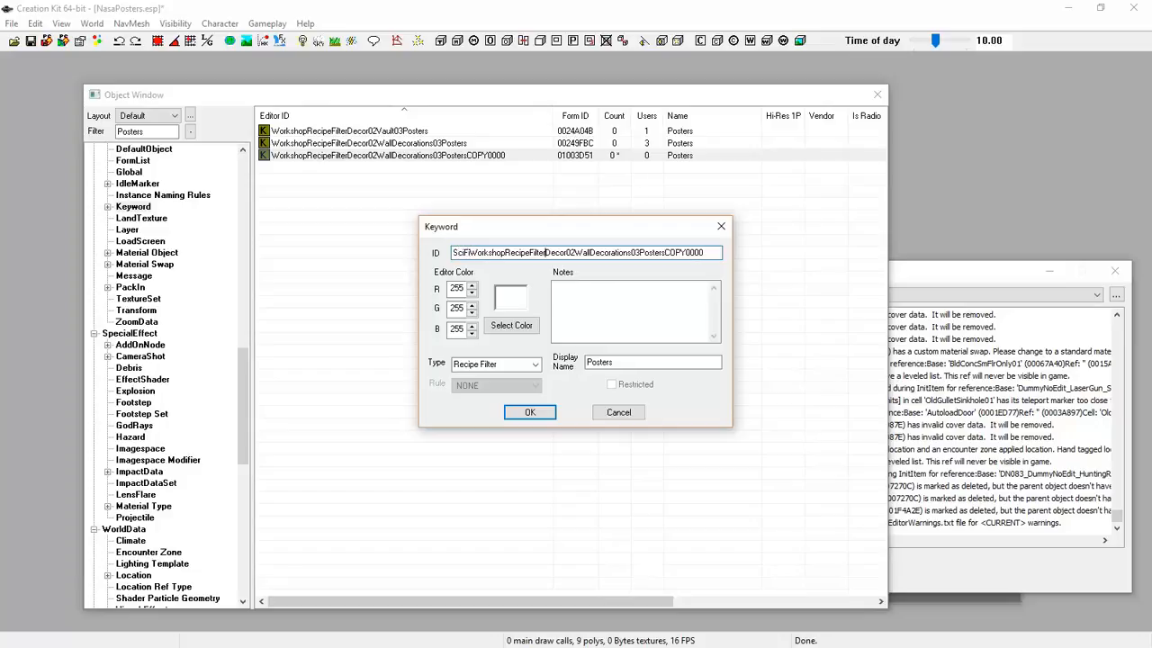
key("BackSpace")
key("BackSpace")
key("BackSpace")
key("BackSpace")
key("BackSpace")
key("BackSpace")
key("BackSpace")
key("BackSpace")
type("SciFi")
left_click(587, 361)
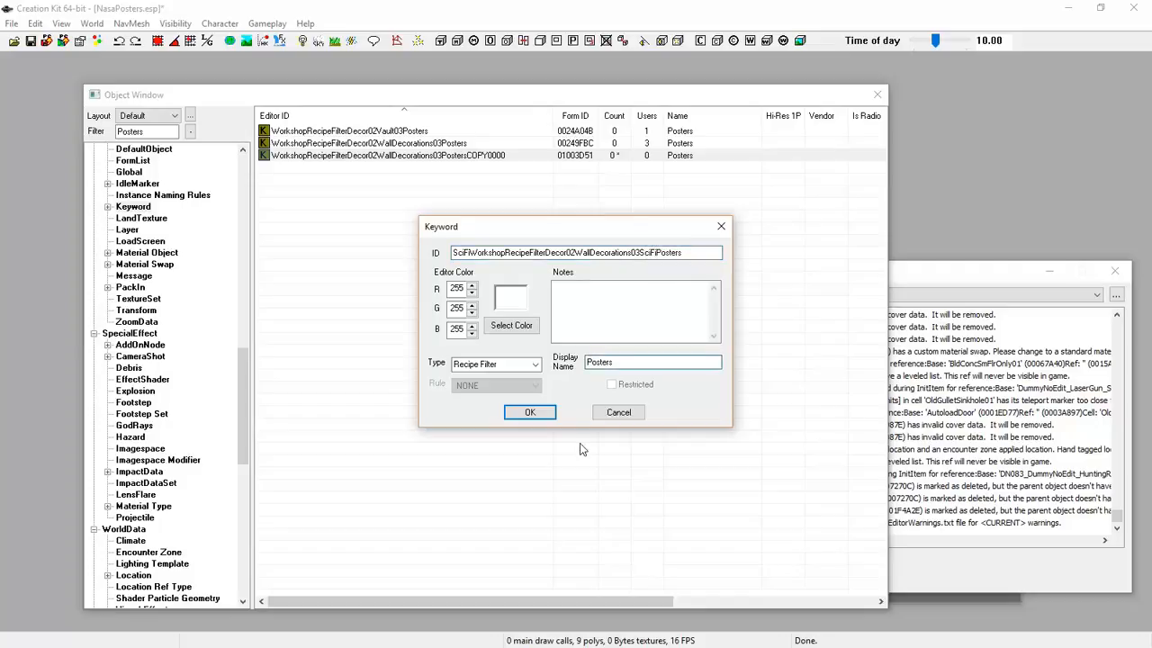
type("Nasa")
key("Left")
key("Left")
key("Left")
type("a")
Change the ID to NasaWorkshopRecipeFilterDecor02WallDecorations03NasaPosters
left_click(455, 252)
type("Nasa")
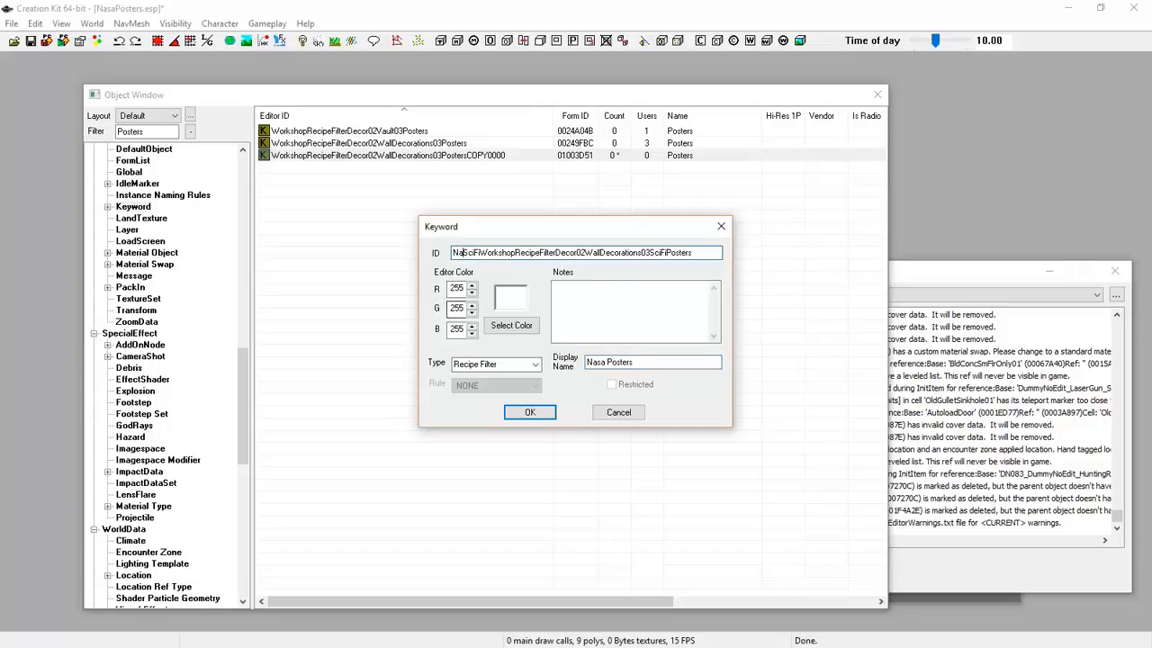
key("Delete")
key("Delete")
key("Delete")
key("Delete")
key("Delete")
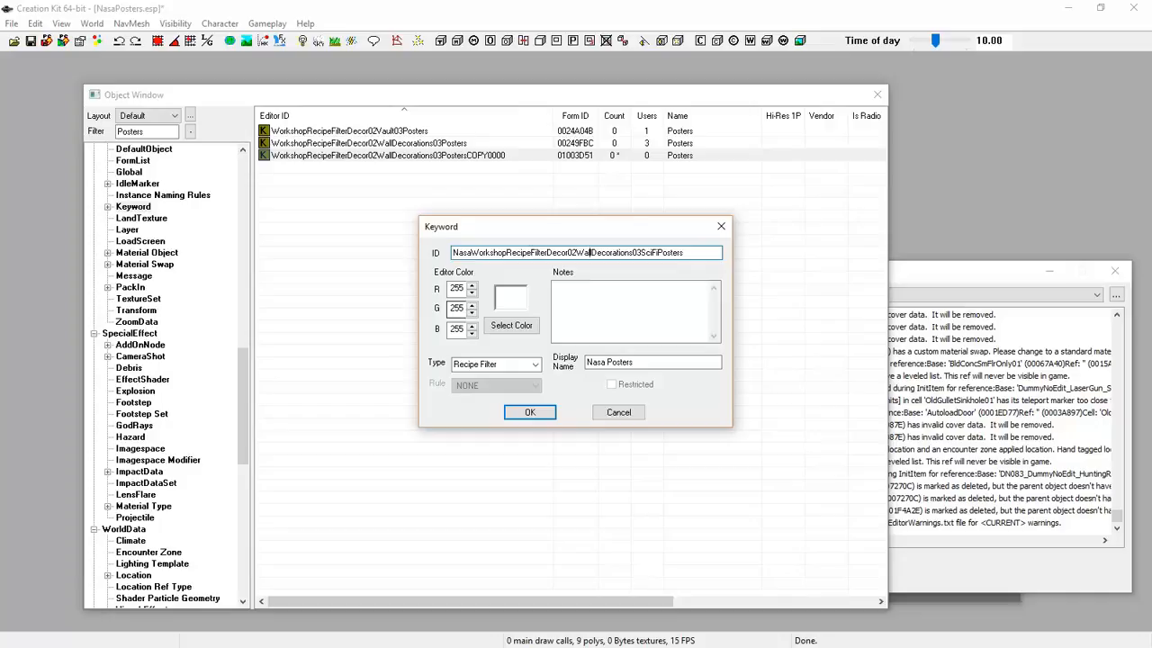
type("Nasa")
key("Delete")
key("Delete")
key("Delete")
key("Delete")
key("Delete")
Confirm the keyword edits, keeping the same form and accepting the rename
left_click(521, 418)
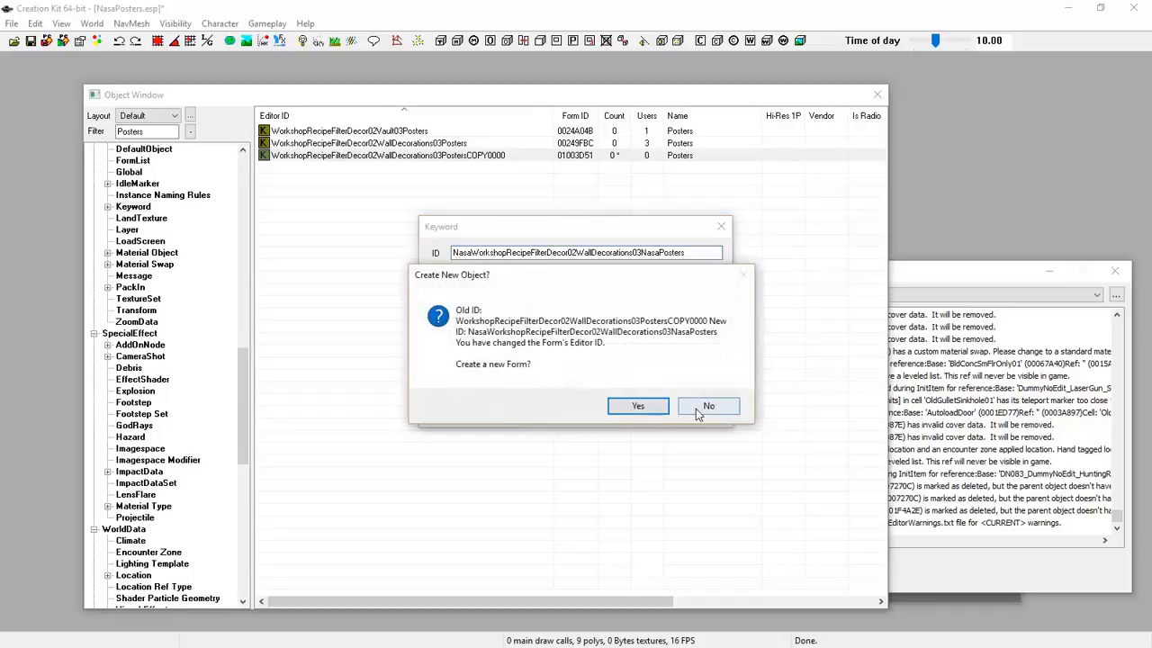
left_click(697, 407)
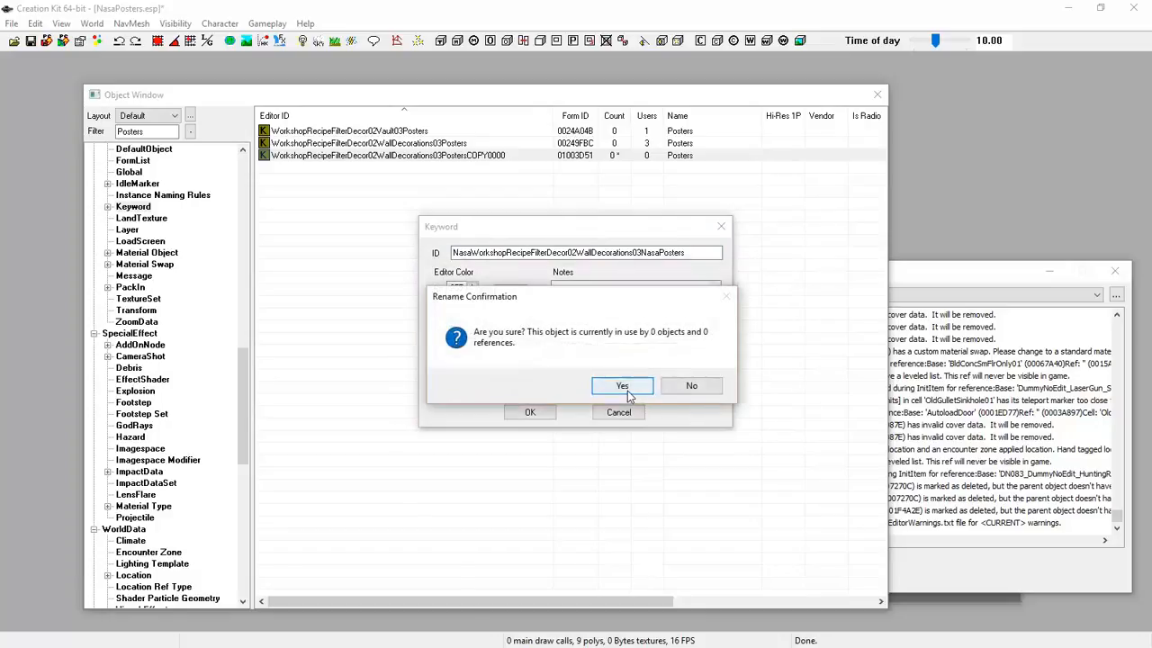
left_click(627, 393)
left_click(313, 132)
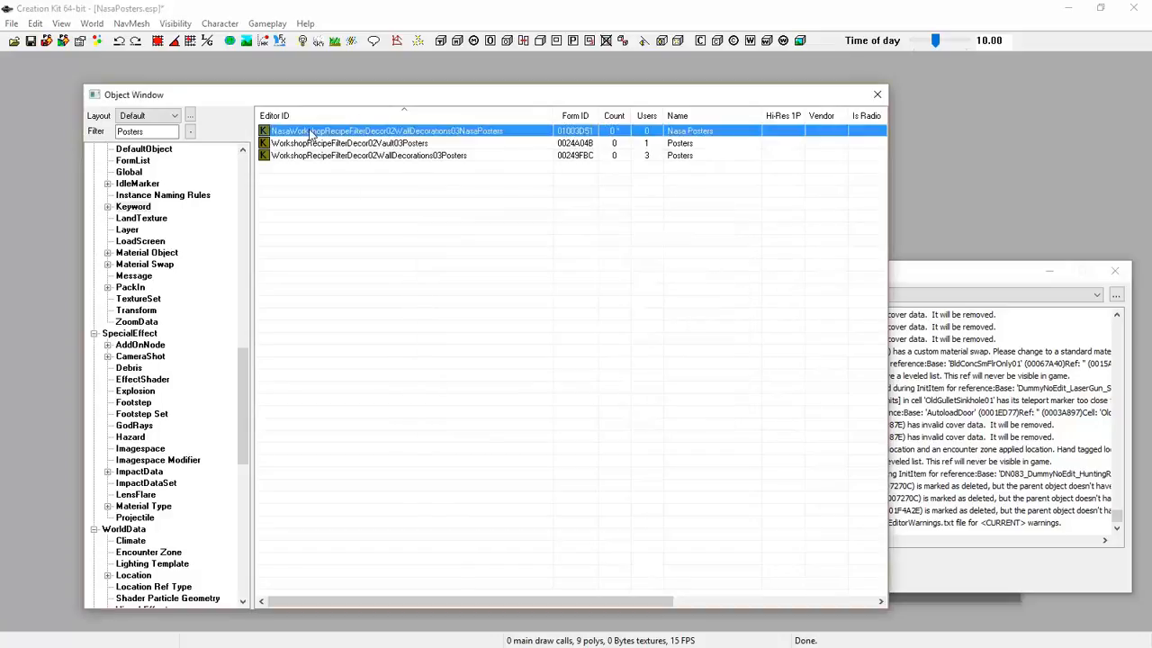
left_click(315, 215)
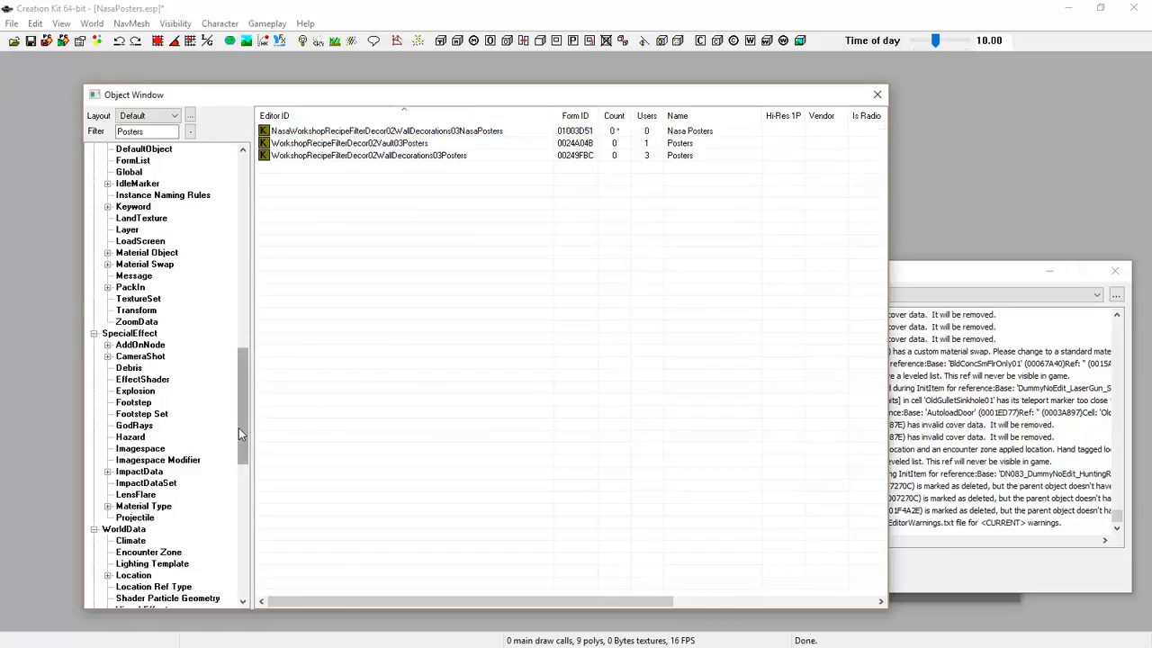
Show objects from all categories, filtered by 'Nasa'
left_click_drag(240, 427, 240, 557)
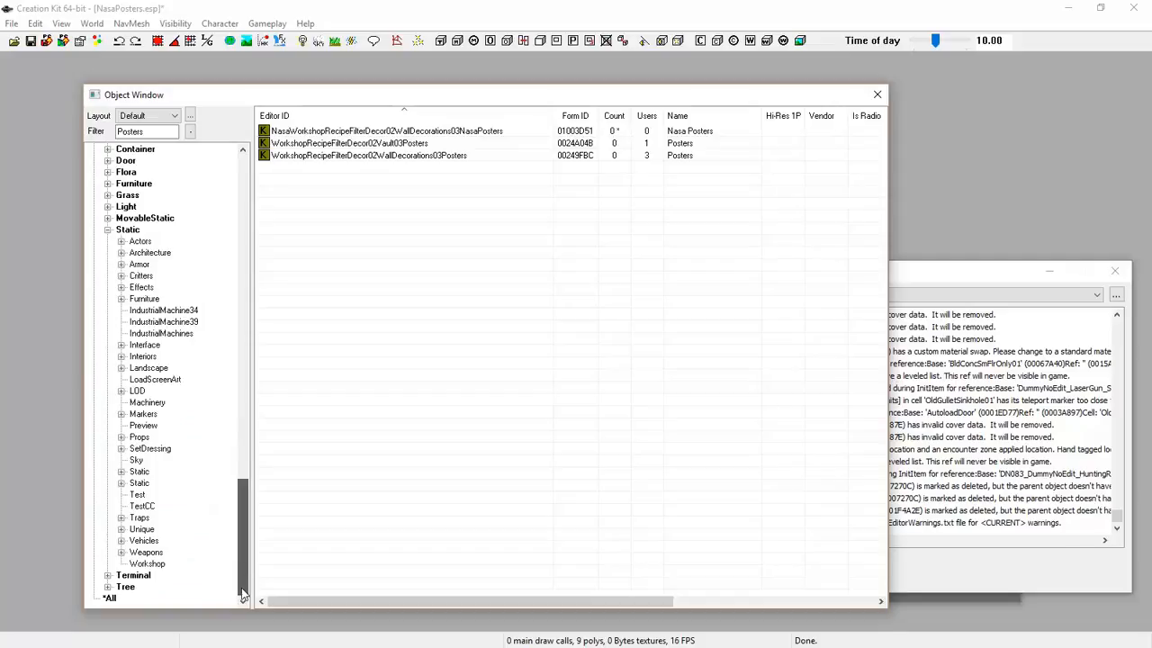
left_click(124, 597)
double_click(146, 131)
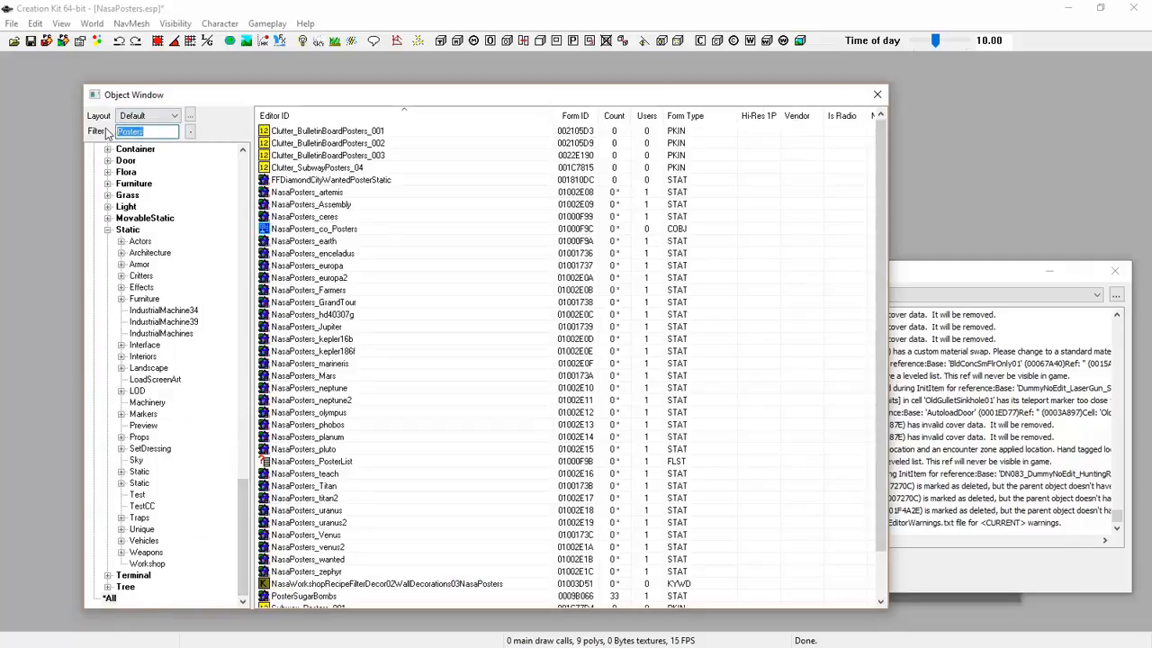
type("Nasa")
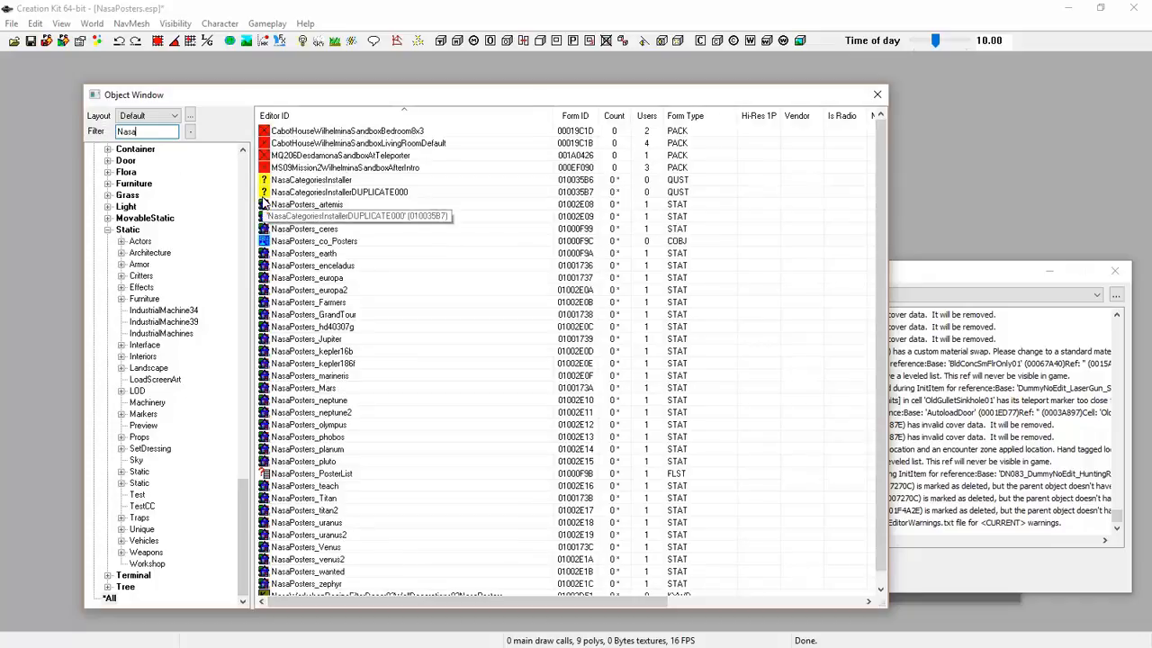
Delete the NasaCategoriesInstallerDUPLICATE000 quest and open NasaCategoriesInstaller for editing
scroll(437, 275, "down", 1)
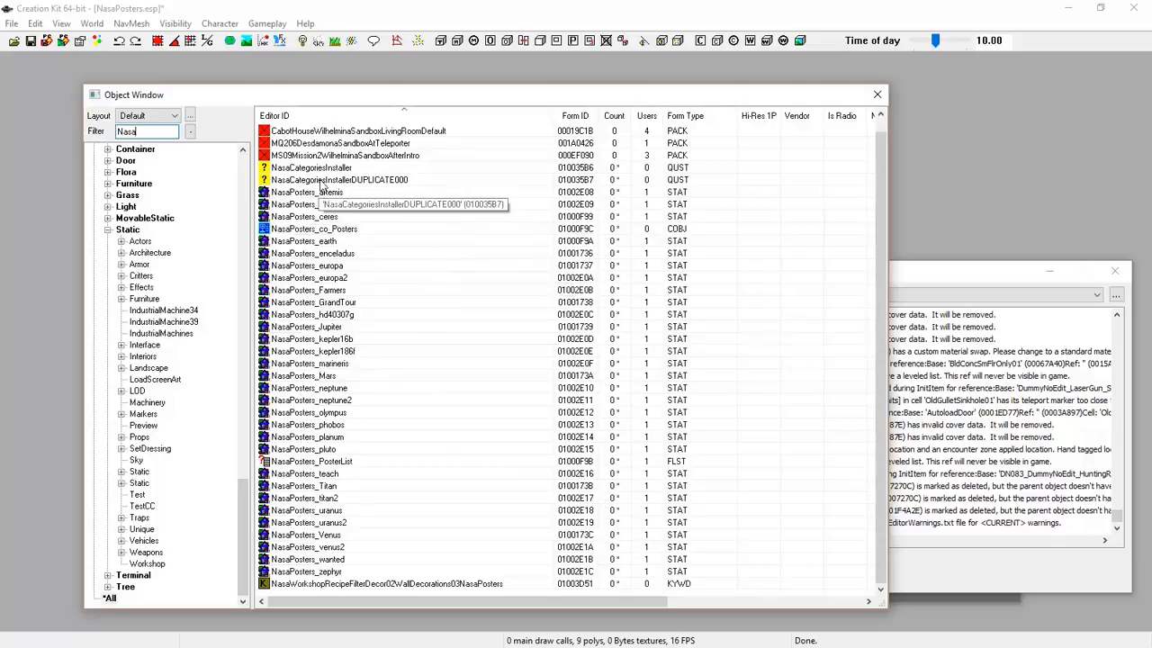
left_click(337, 181)
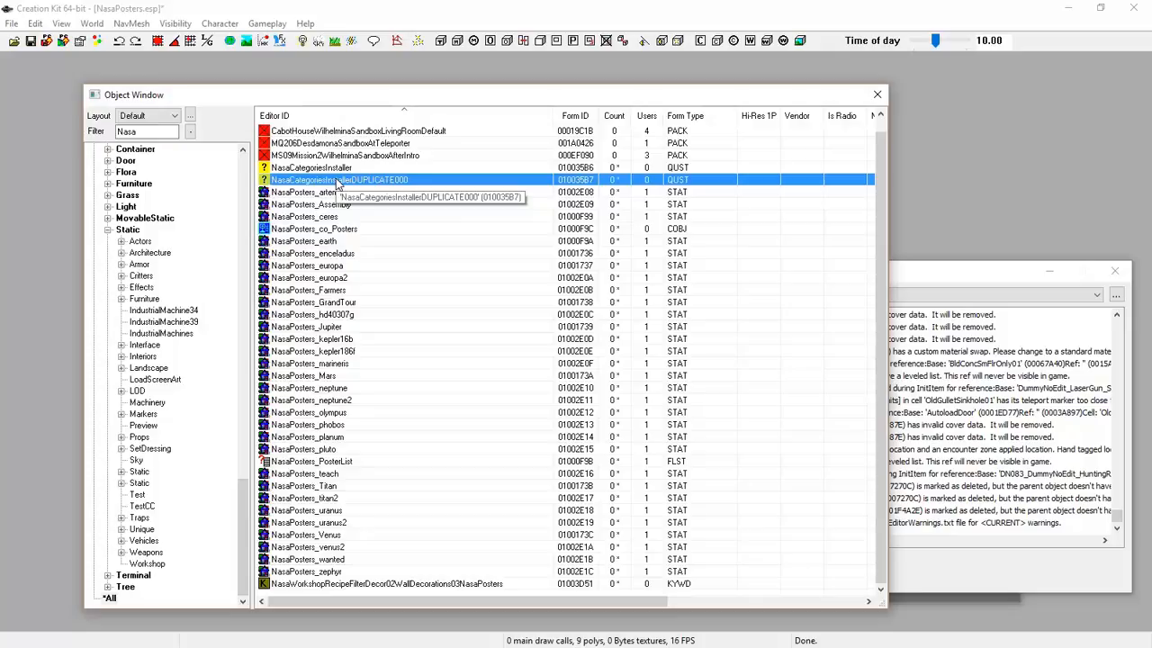
key("Delete")
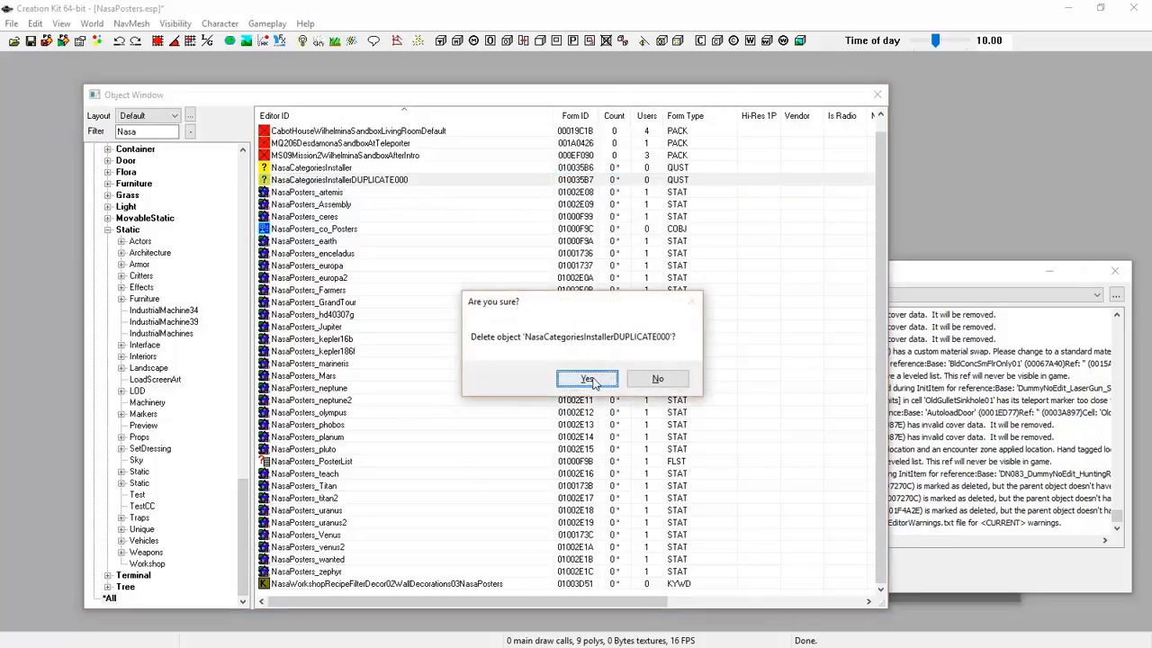
key("Return")
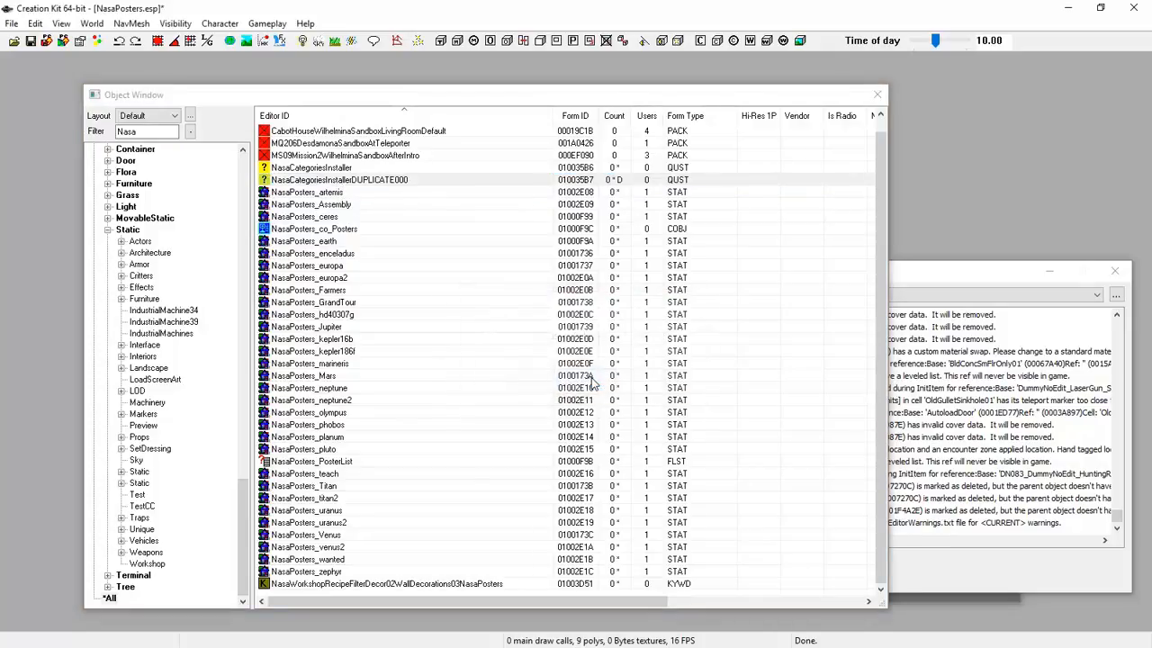
double_click(285, 168)
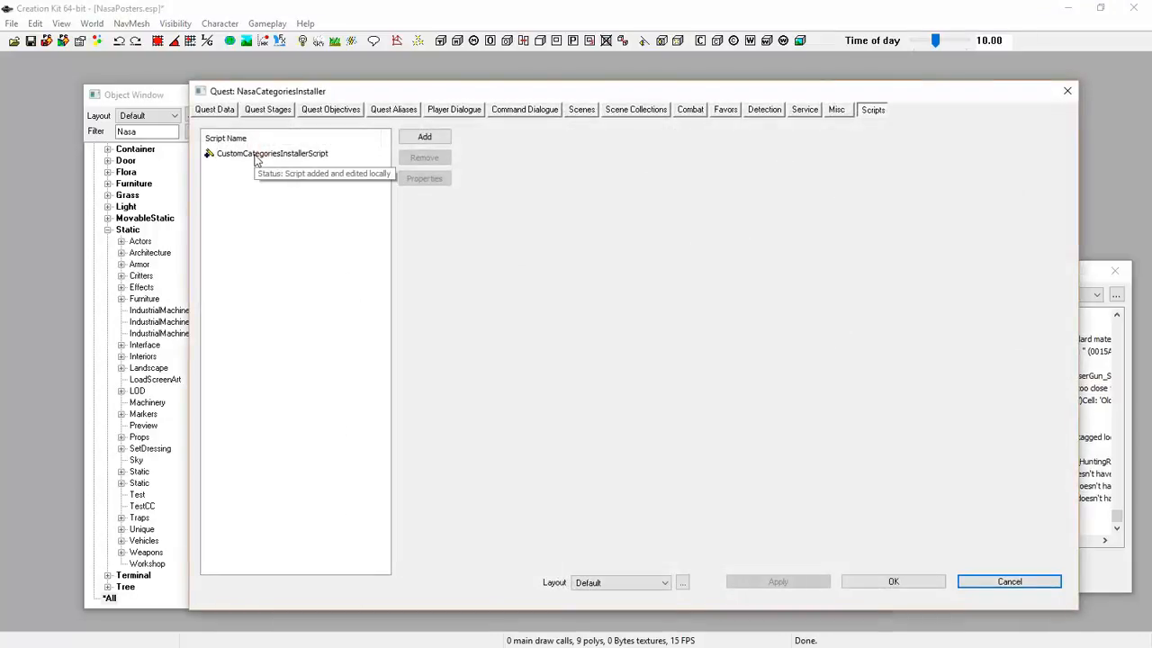
Remove CustomCategoriesInstallerScript from the quest and open Gameplay > Compile Papyrus Scripts
left_click(256, 155)
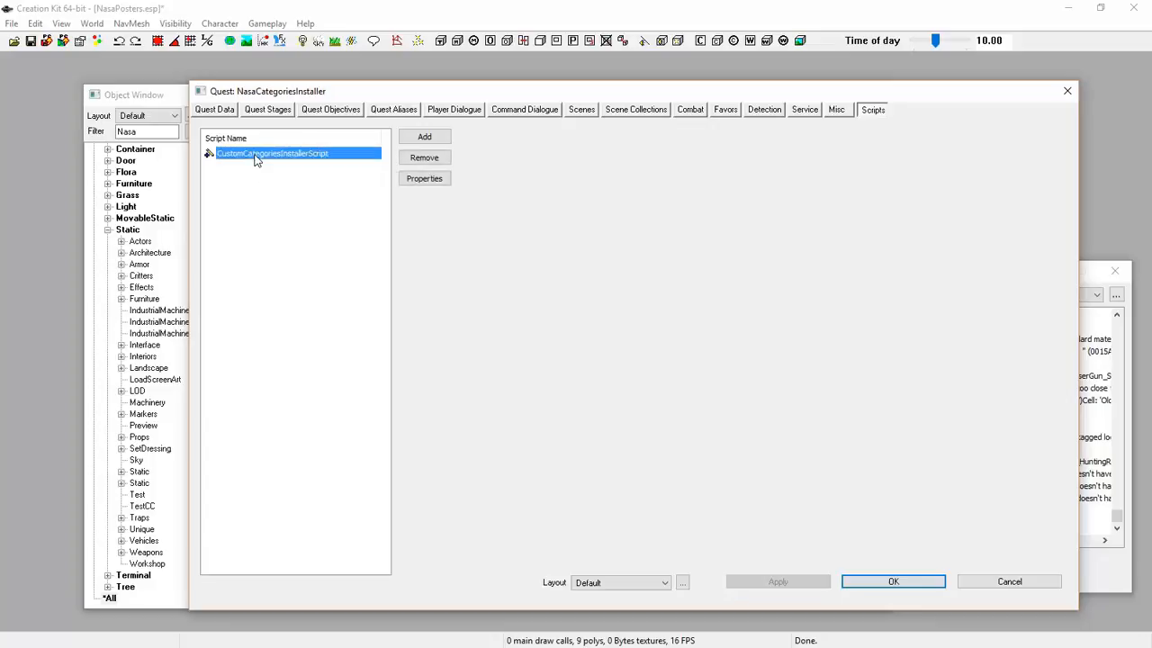
left_click(423, 159)
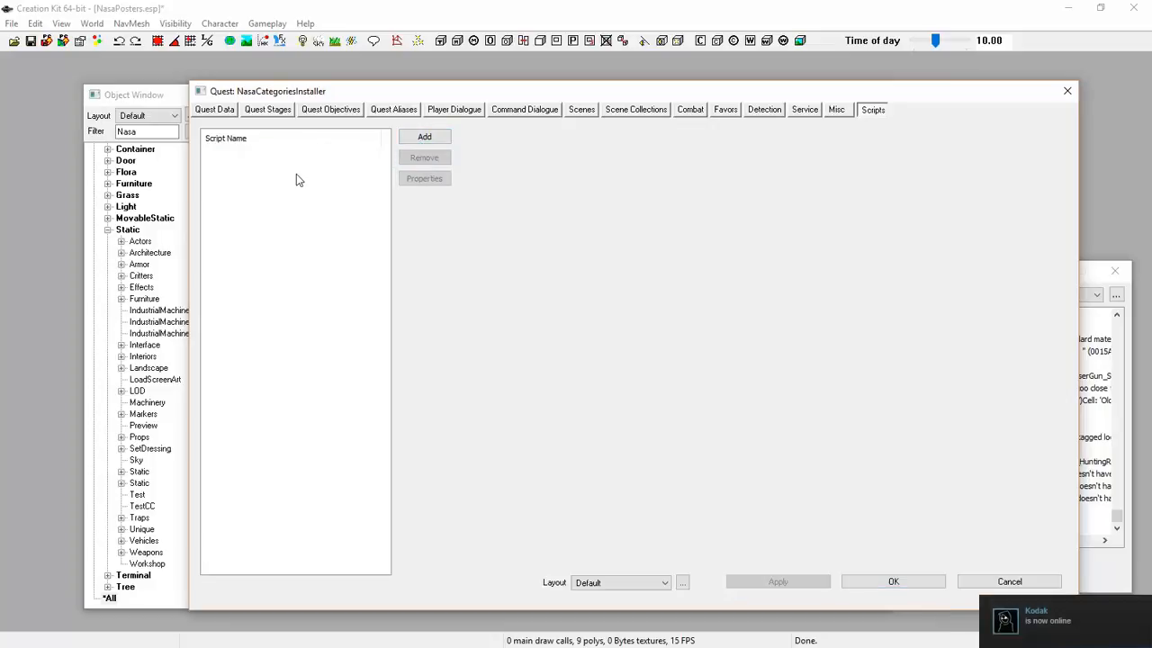
left_click(267, 24)
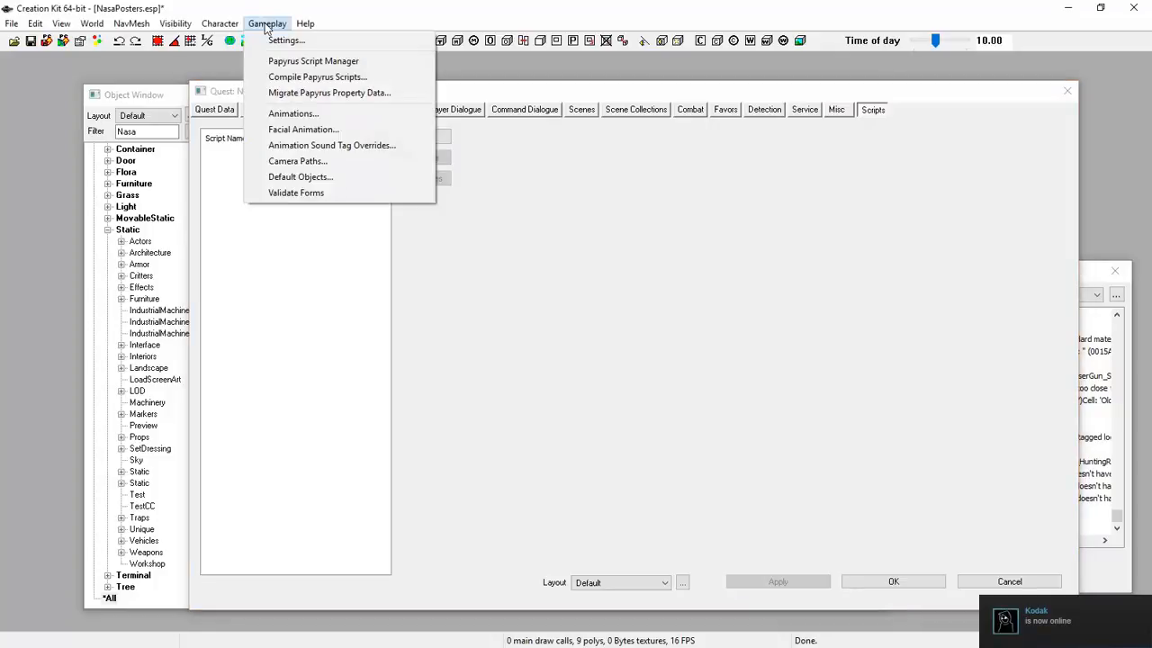
left_click(286, 77)
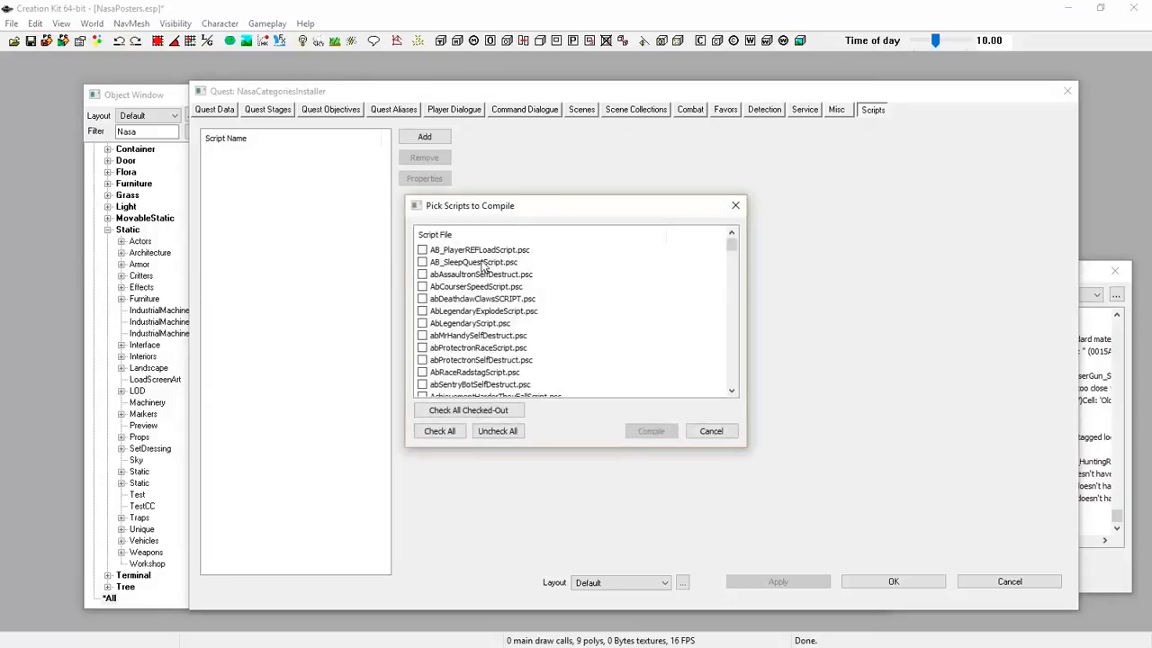
Tick NasaCategoriesInstallerScript.psc and NasaCategoriesUninstallerScript.psc and compile them
scroll(520, 279, "down", 5)
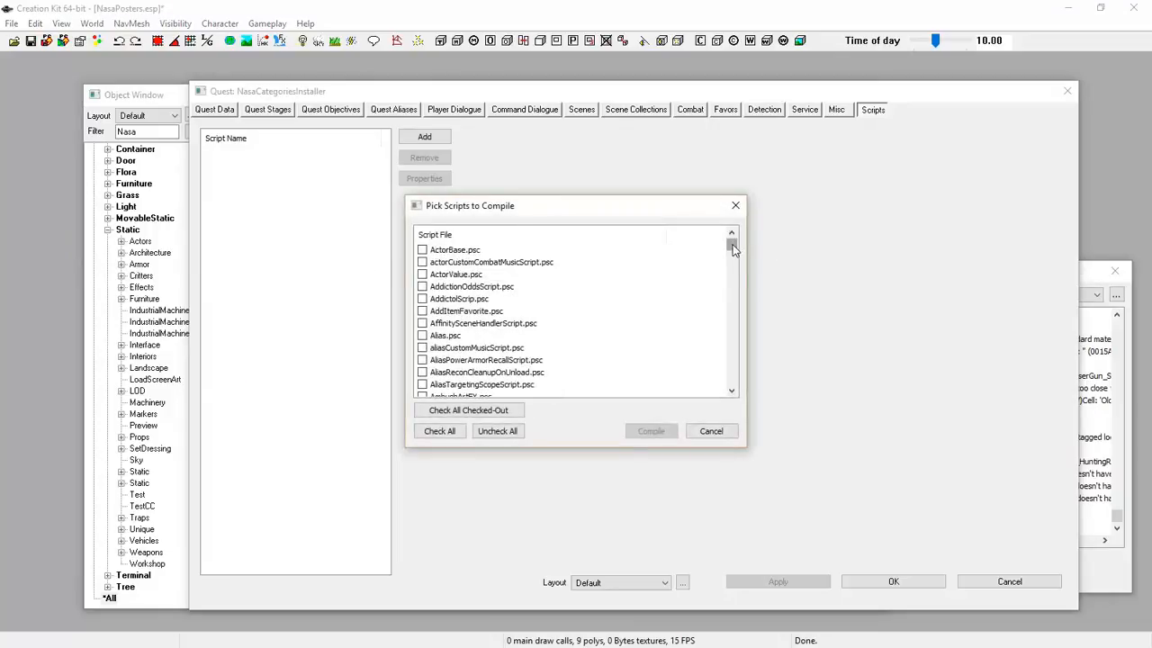
left_click_drag(732, 248, 740, 365)
left_click(635, 326)
scroll(635, 327, "up", 10)
scroll(635, 326, "up", 15)
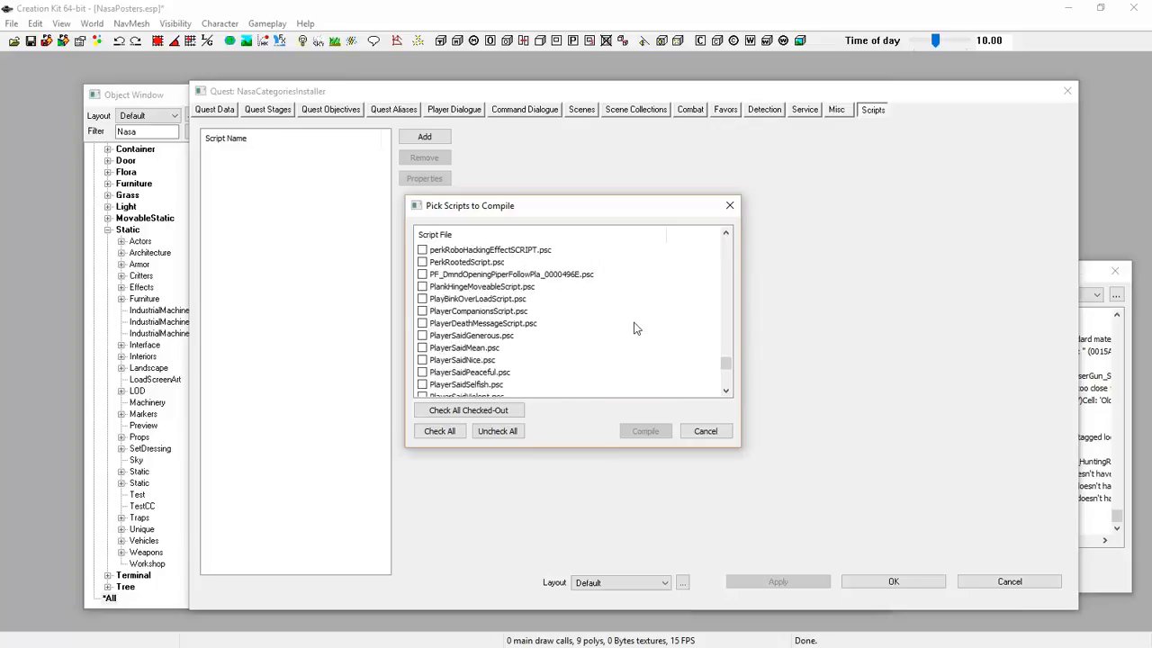
scroll(635, 328, "down", 5)
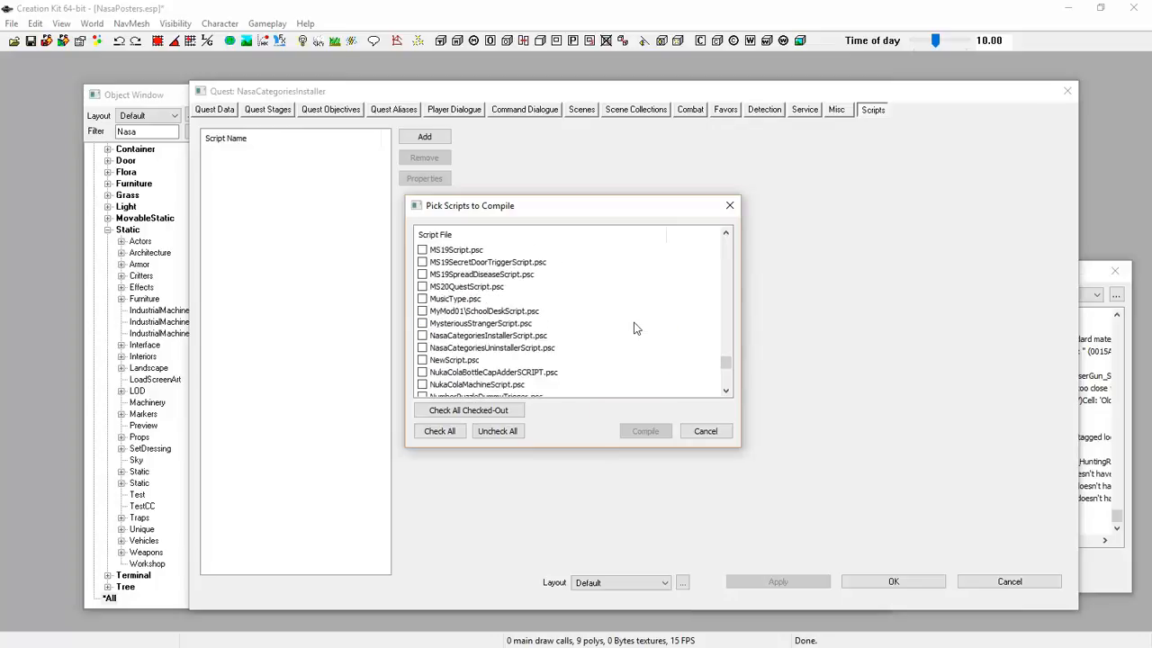
left_click(422, 335)
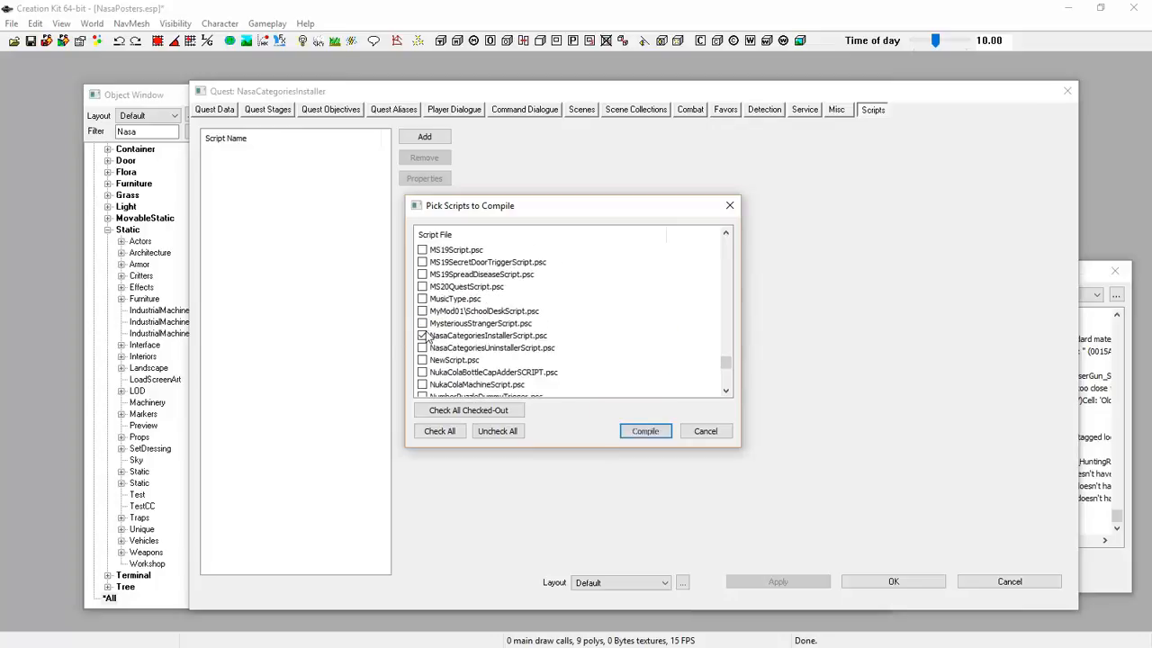
left_click(643, 430)
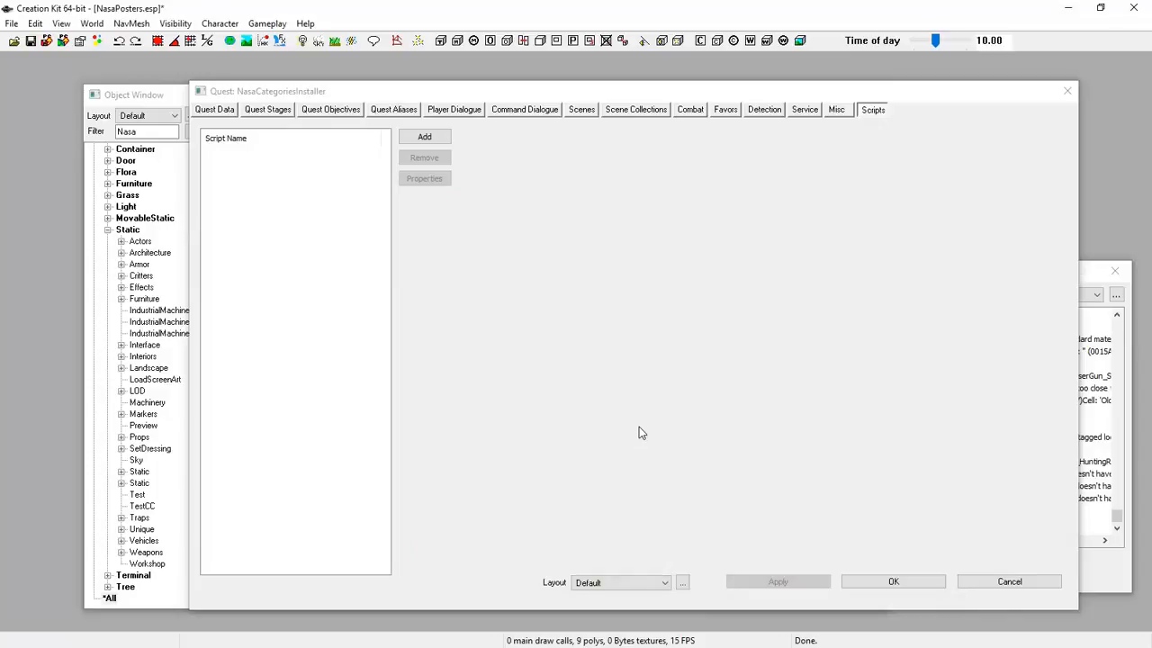
Add NasaCategoriesInstallerScript to the quest from the 'Nasa'-filtered script list
left_click(425, 138)
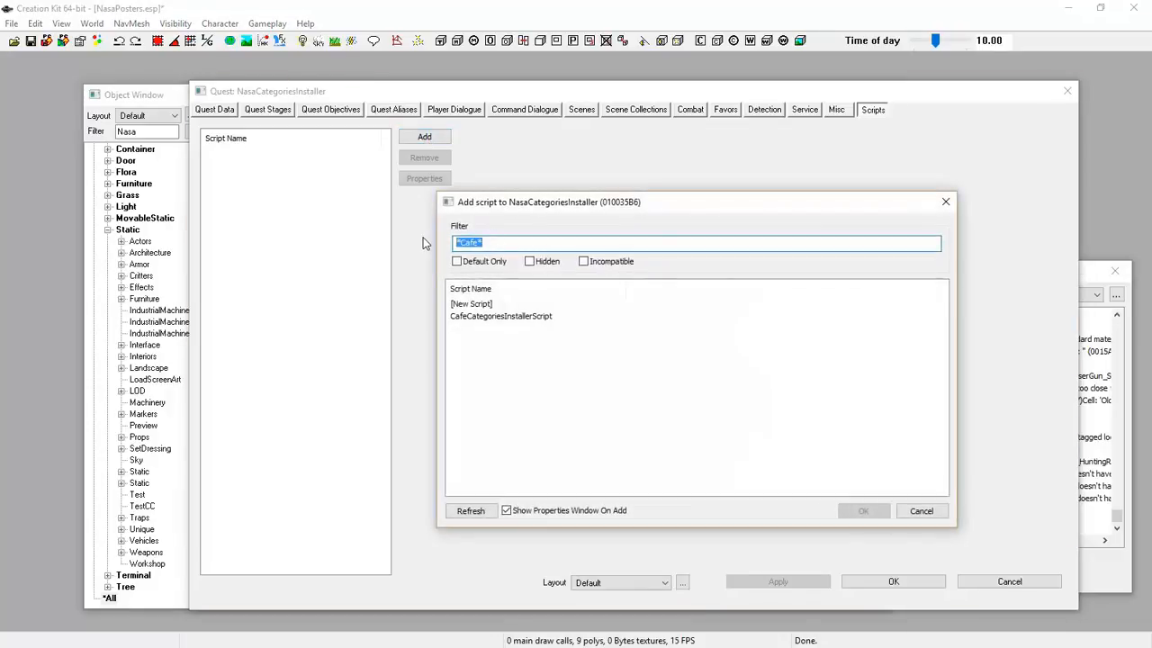
type("N")
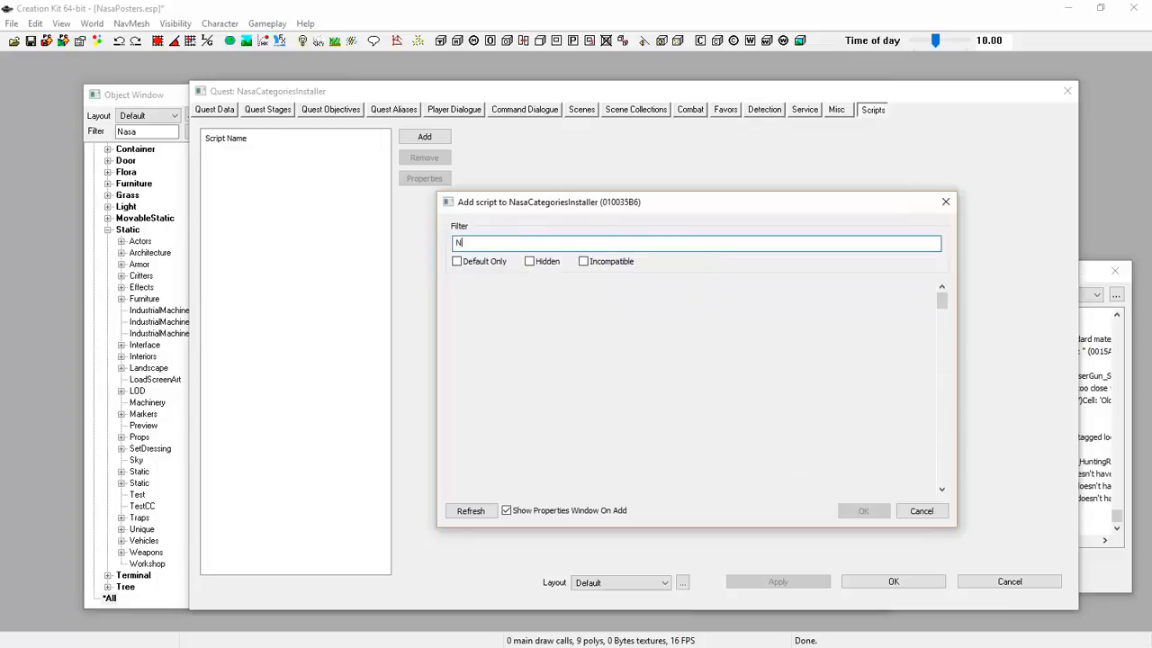
type("asa")
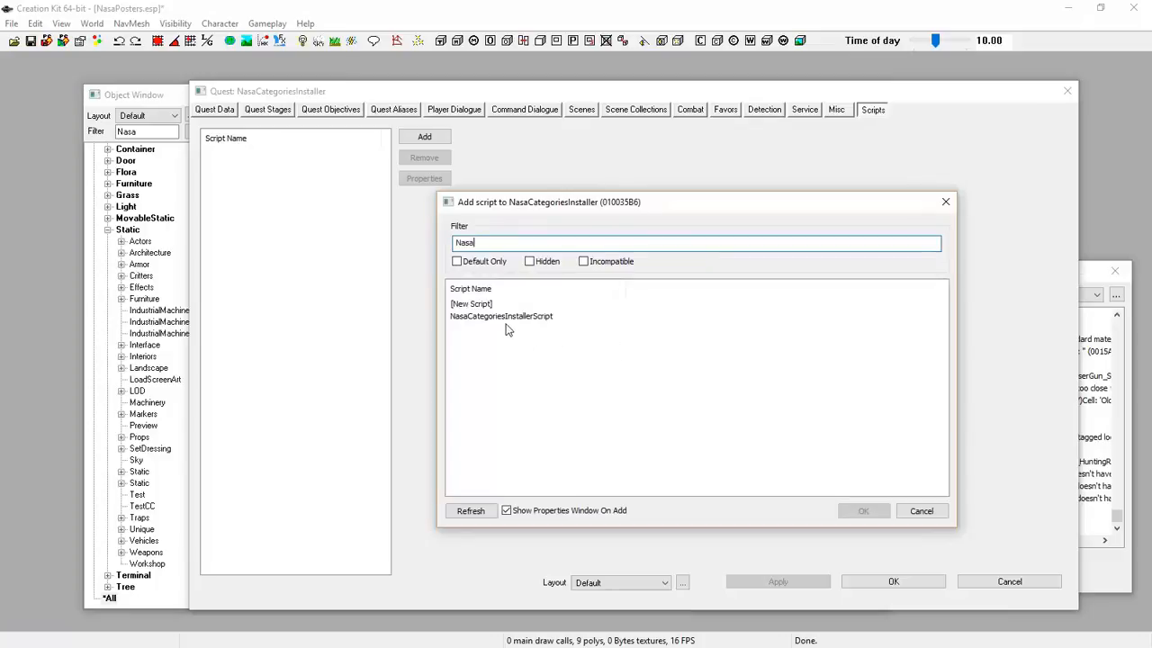
double_click(489, 316)
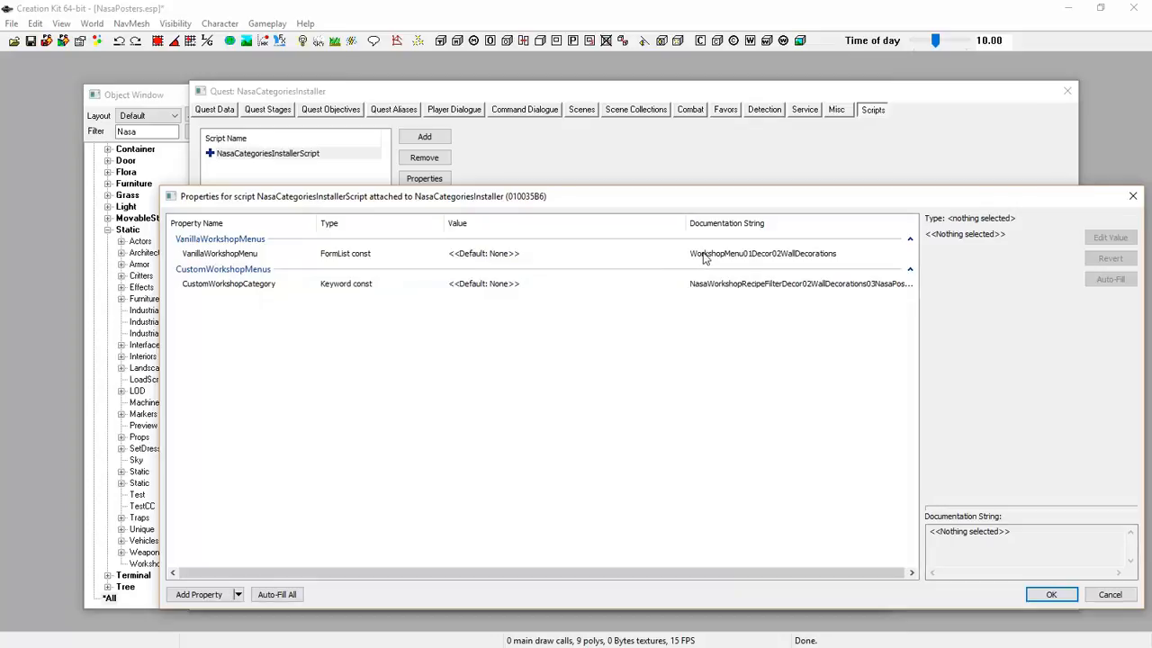
Set the VanillaWorkshopMenu property to WorkshopMenu01Decor02WallDecorations
left_click(493, 258)
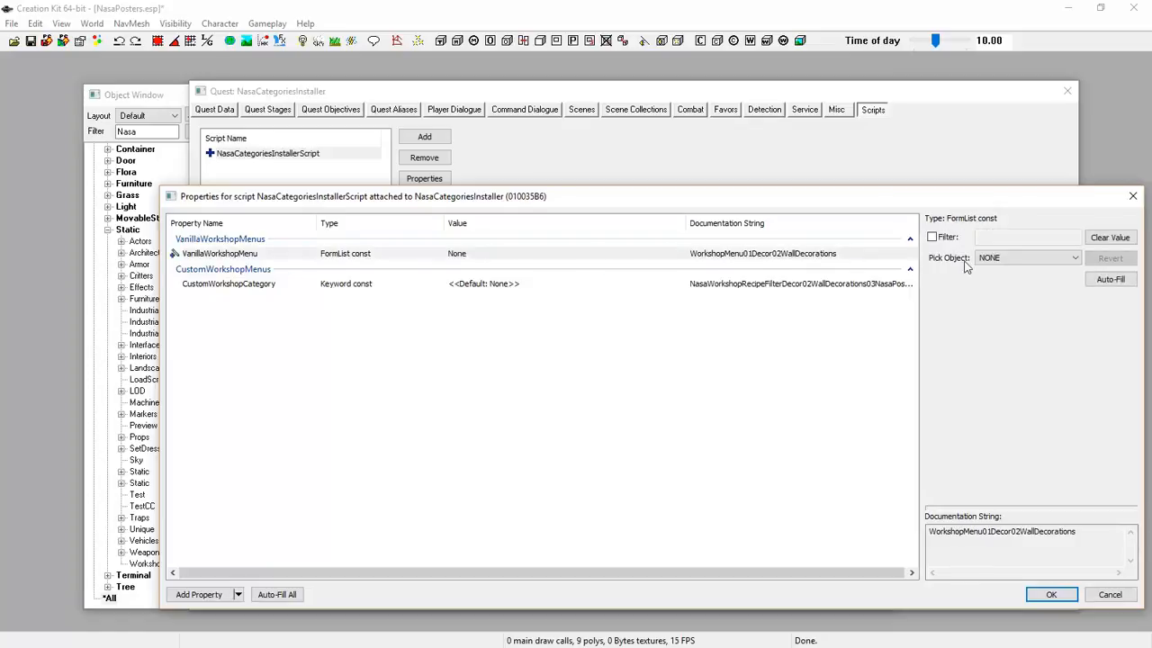
left_click(1076, 258)
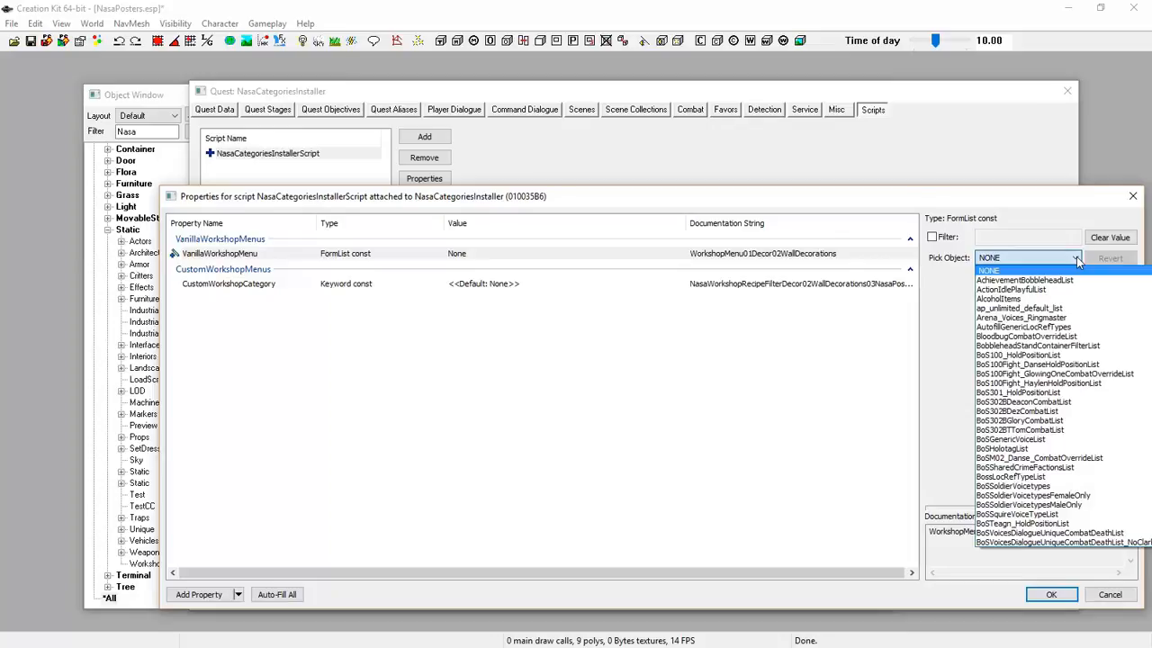
key("w")
scroll(1068, 317, "down", 9)
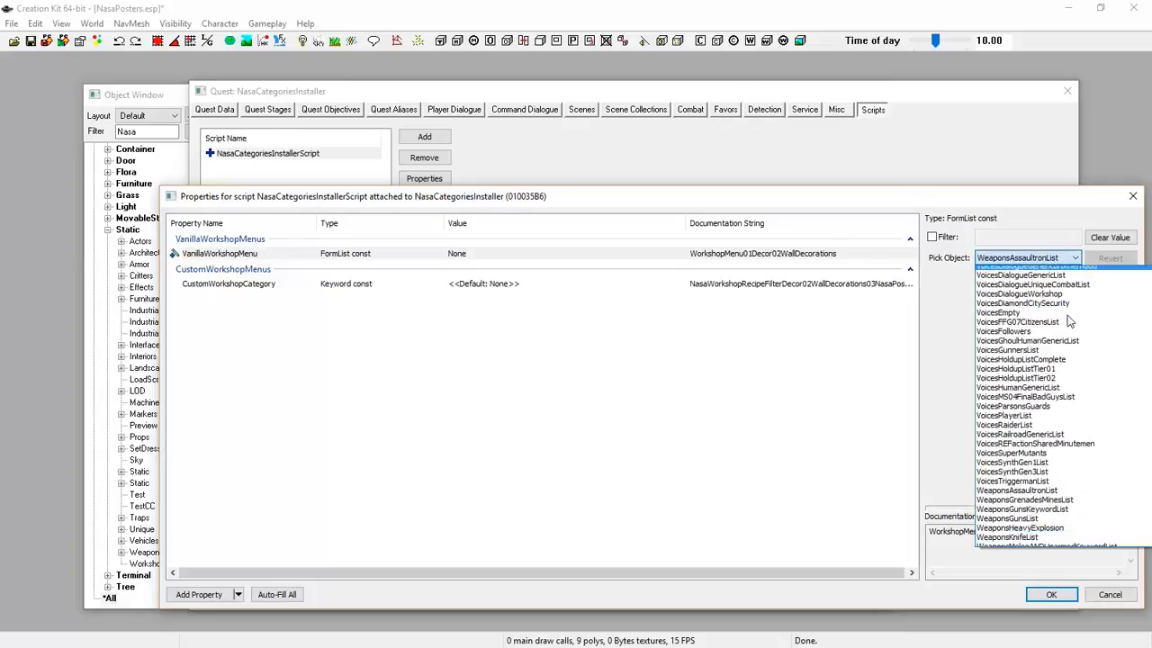
scroll(1068, 317, "down", 3)
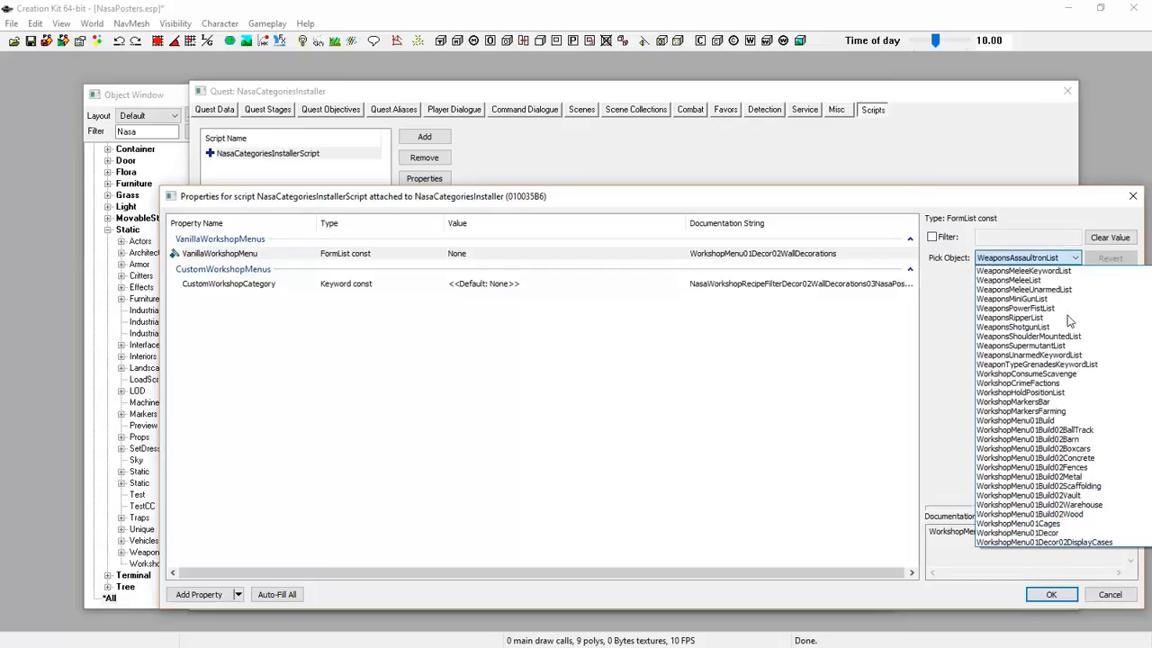
scroll(1068, 321, "down", 3)
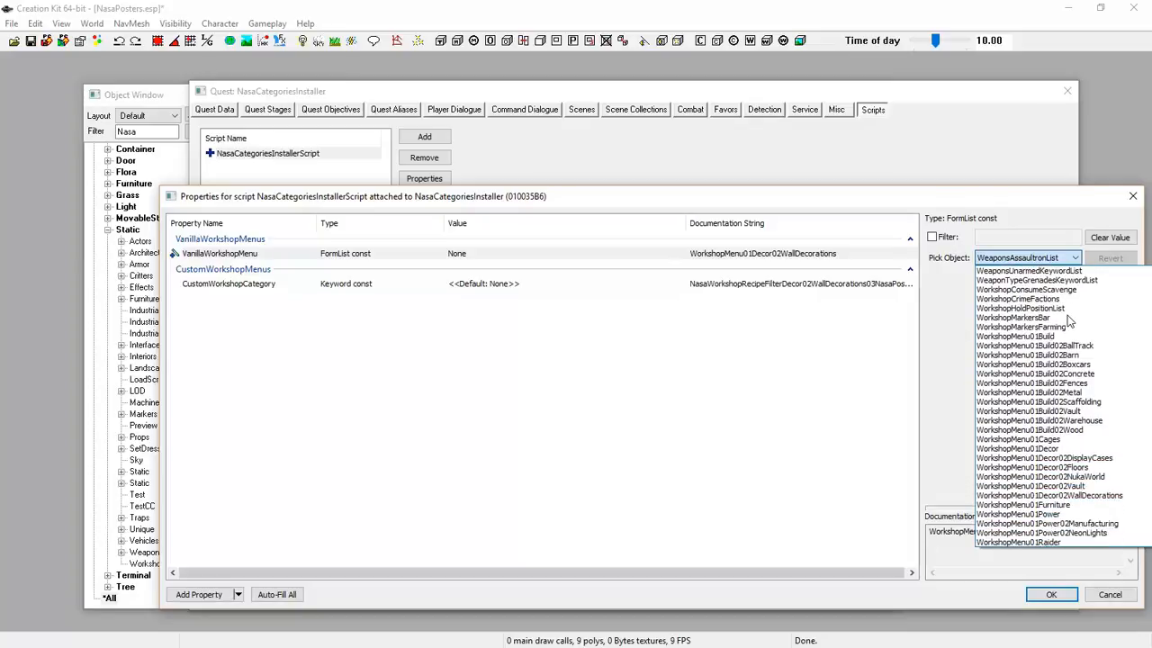
left_click(1072, 497)
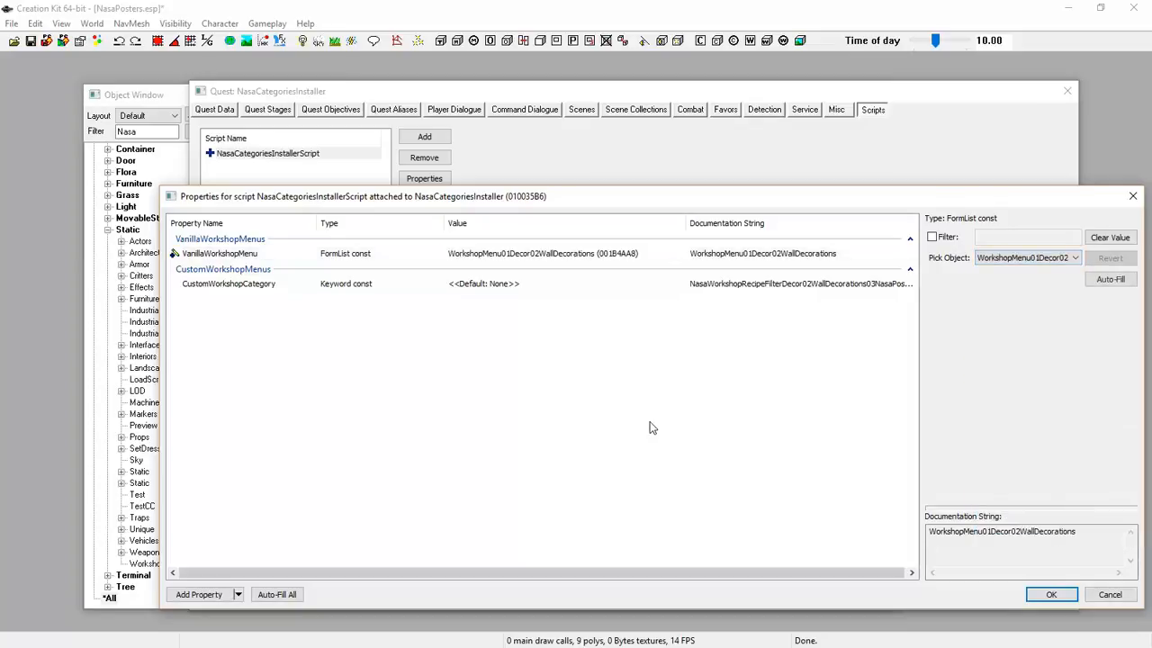
Set CustomWorkshopCategory to NasaWorkshopRecipeFilterDecor02WallDecorations03NasaPosters, then confirm properties and quest
left_click(354, 286)
double_click(356, 286)
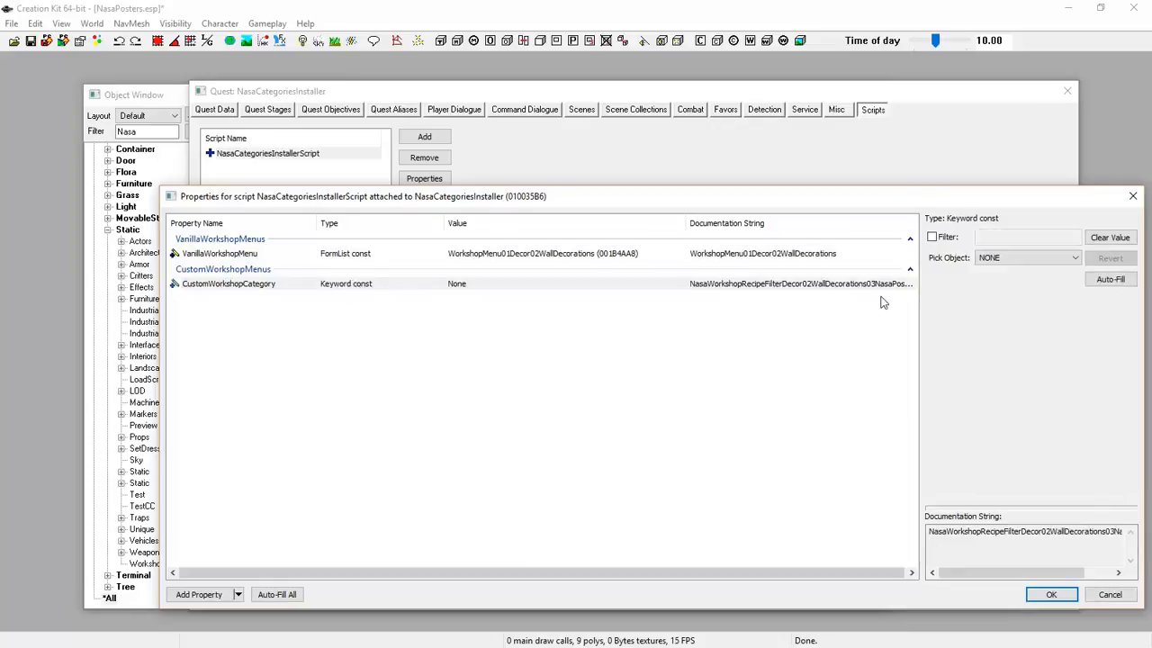
left_click(1075, 258)
scroll(1042, 352, "down", 10)
scroll(1030, 368, "down", 15)
key("n")
scroll(1026, 423, "down", 2)
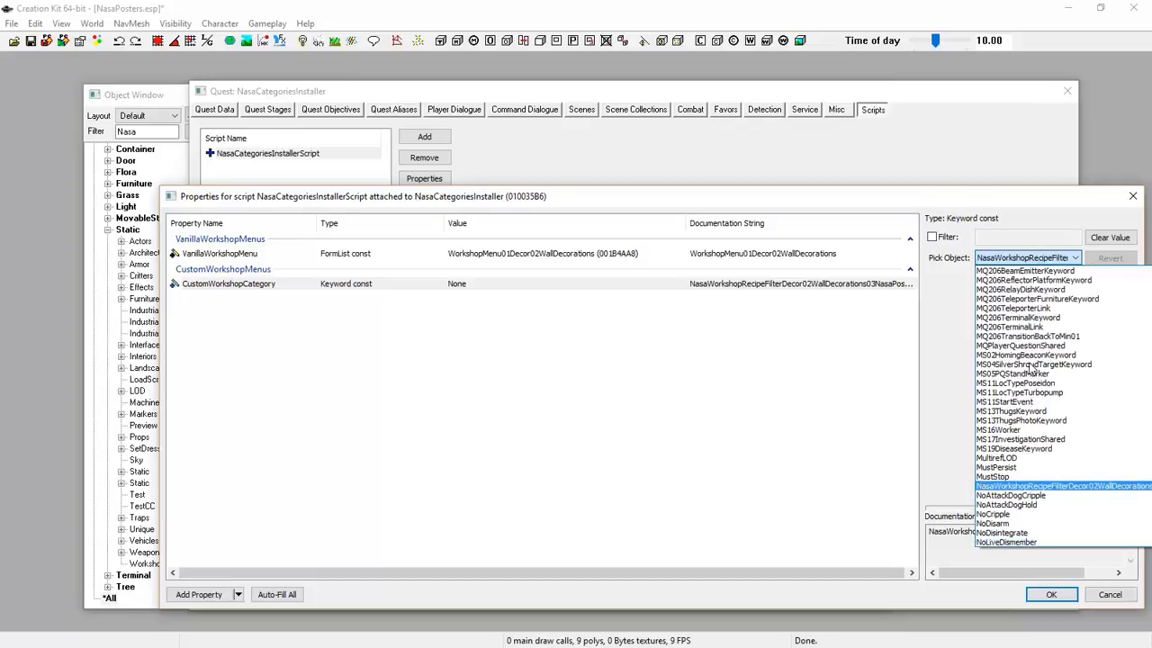
left_click(1023, 488)
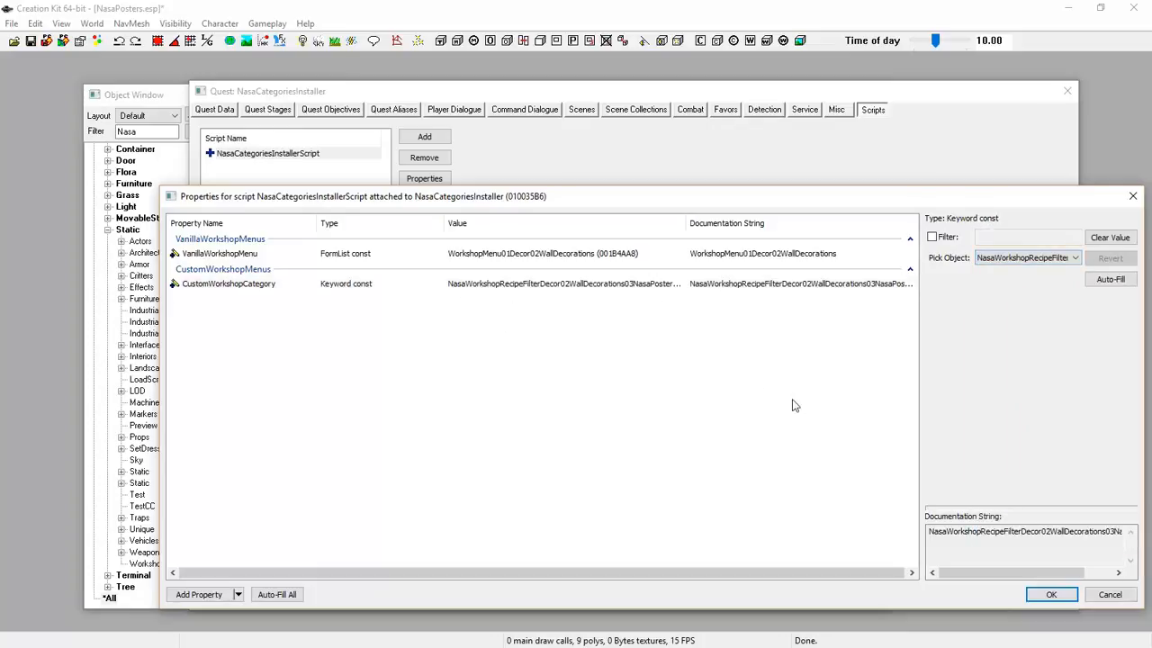
left_click(1050, 595)
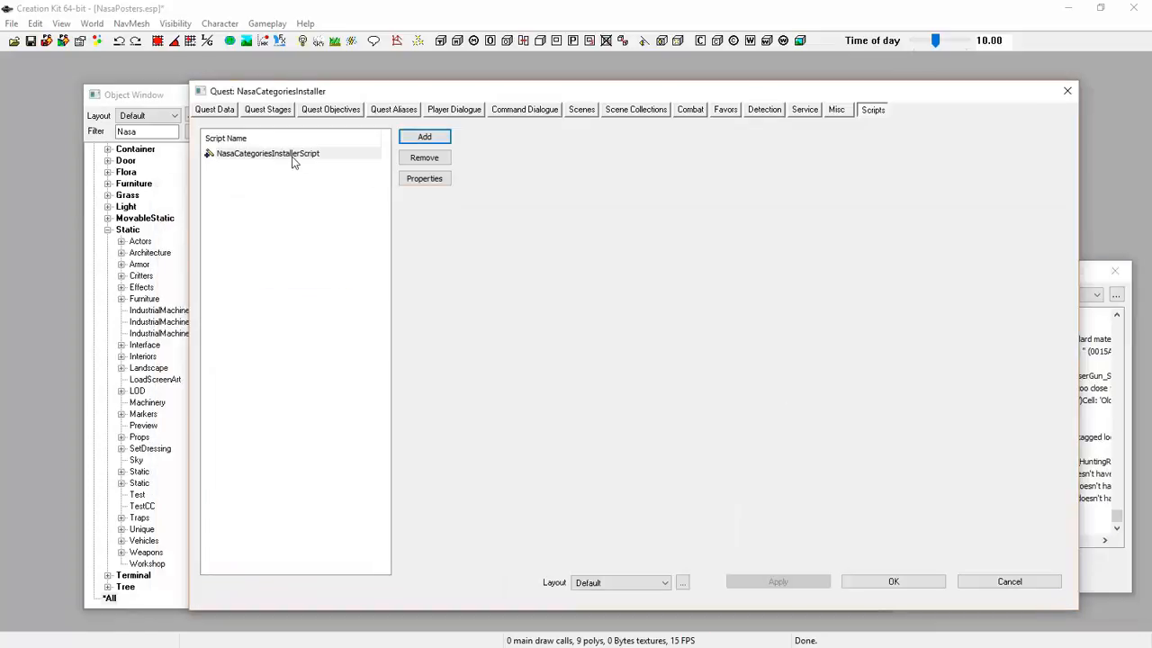
left_click(898, 581)
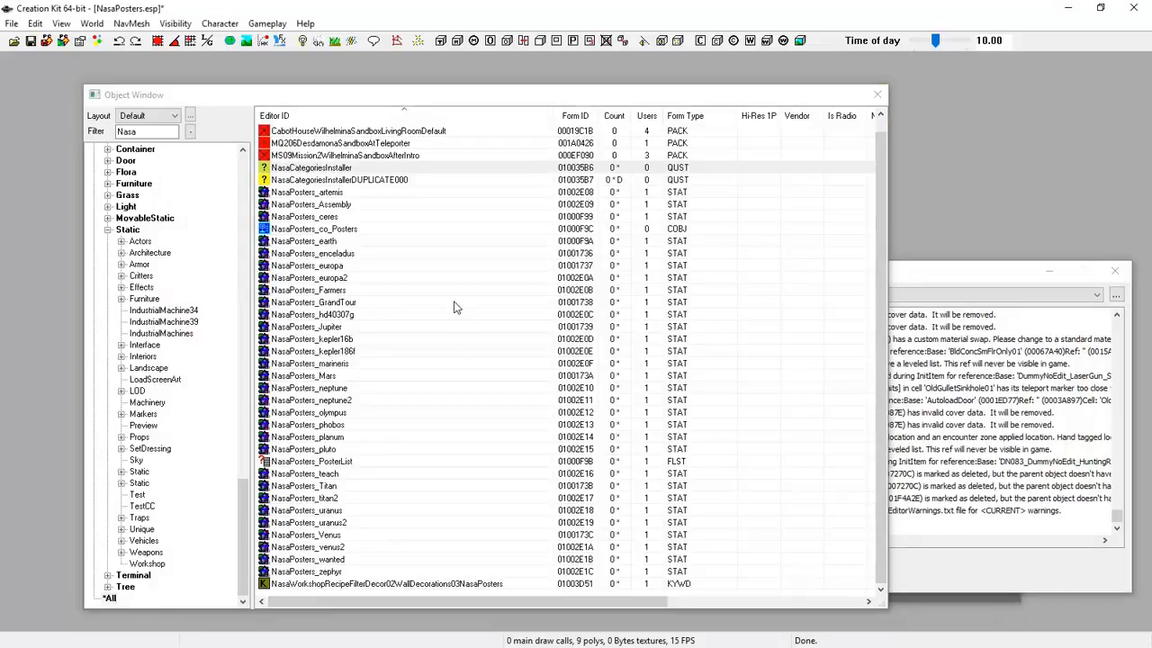
Open the NasaPosters_co_Posters recipe and delete its existing vanilla recipe filter
left_click(309, 230)
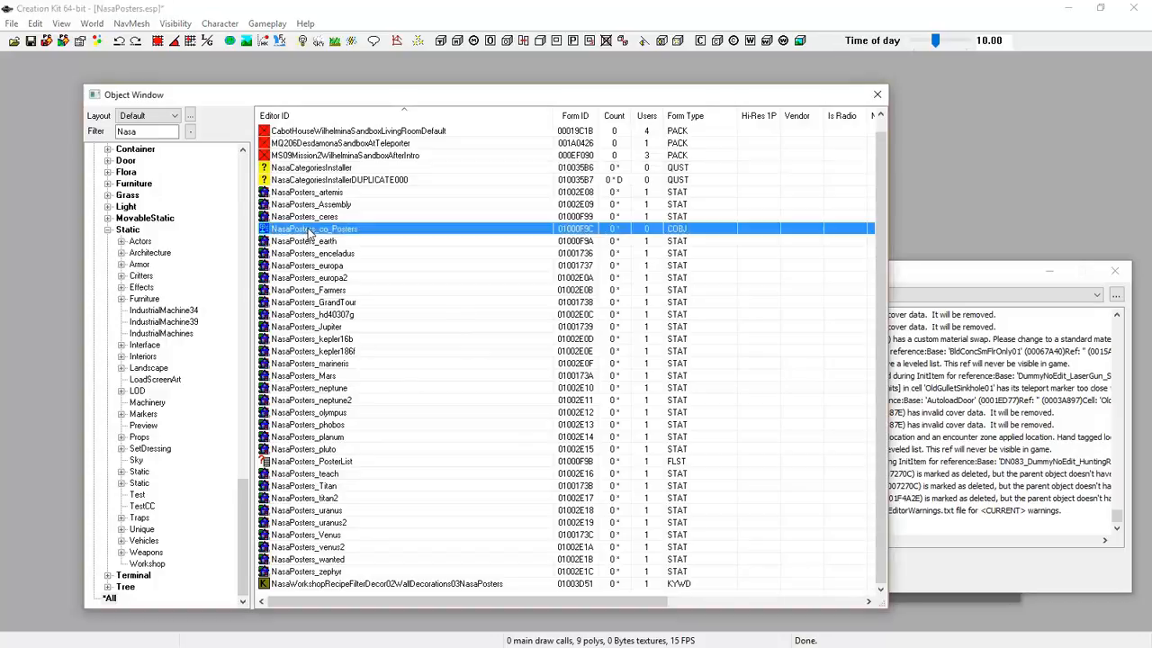
double_click(310, 230)
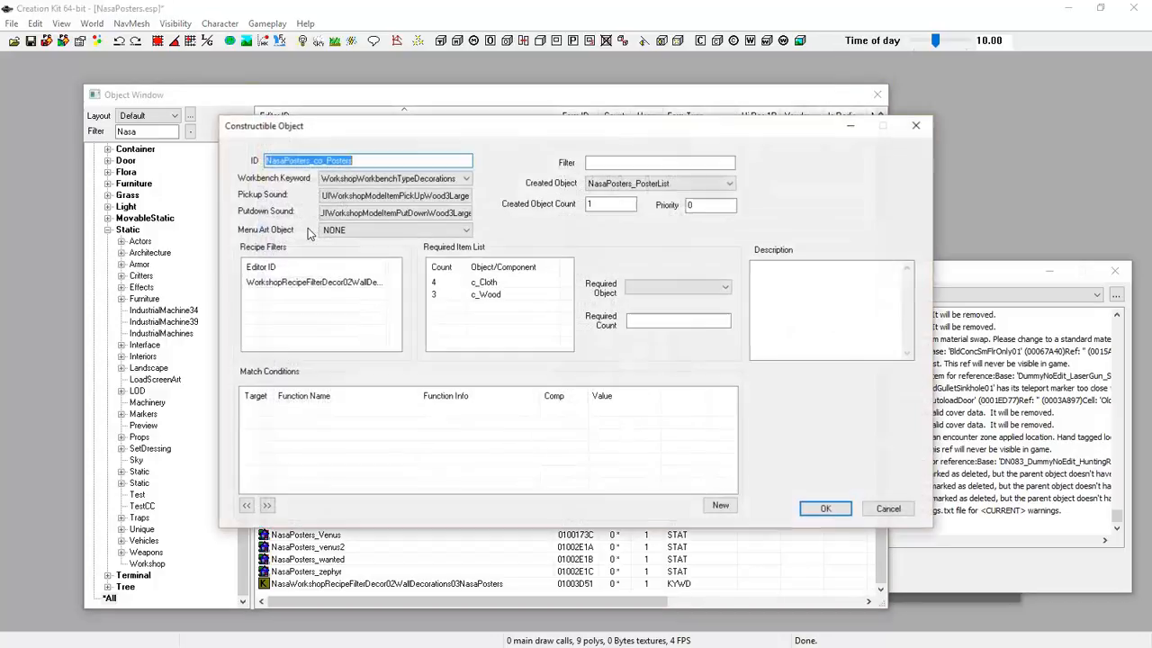
left_click(298, 285)
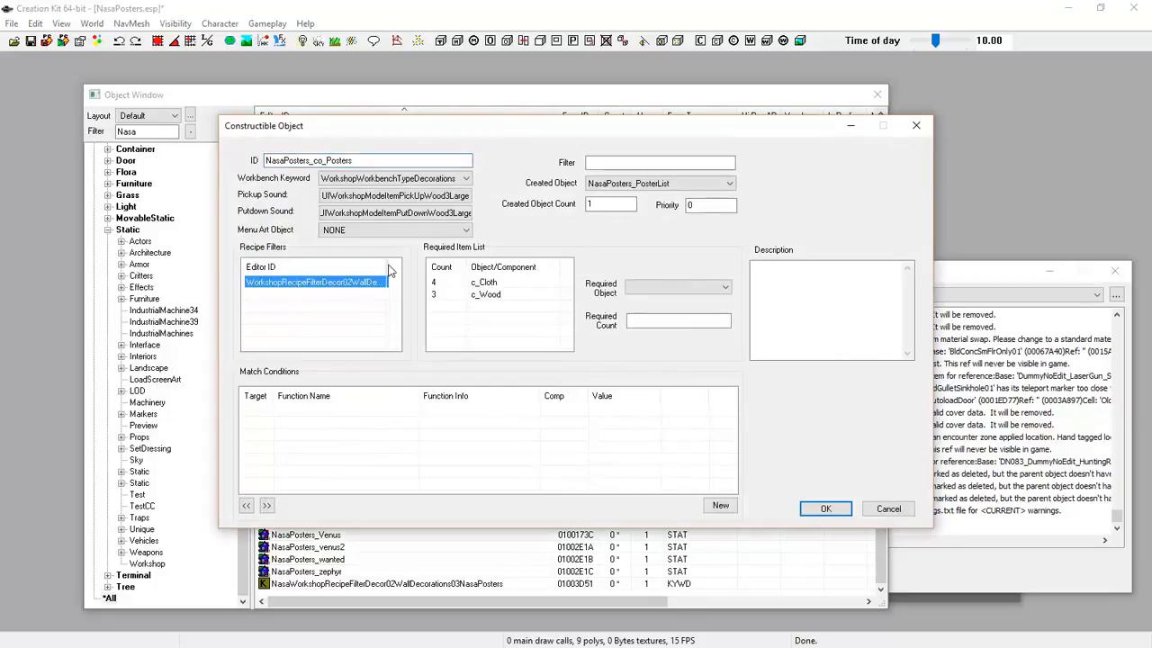
left_click_drag(388, 266, 414, 267)
left_click_drag(326, 345, 352, 346)
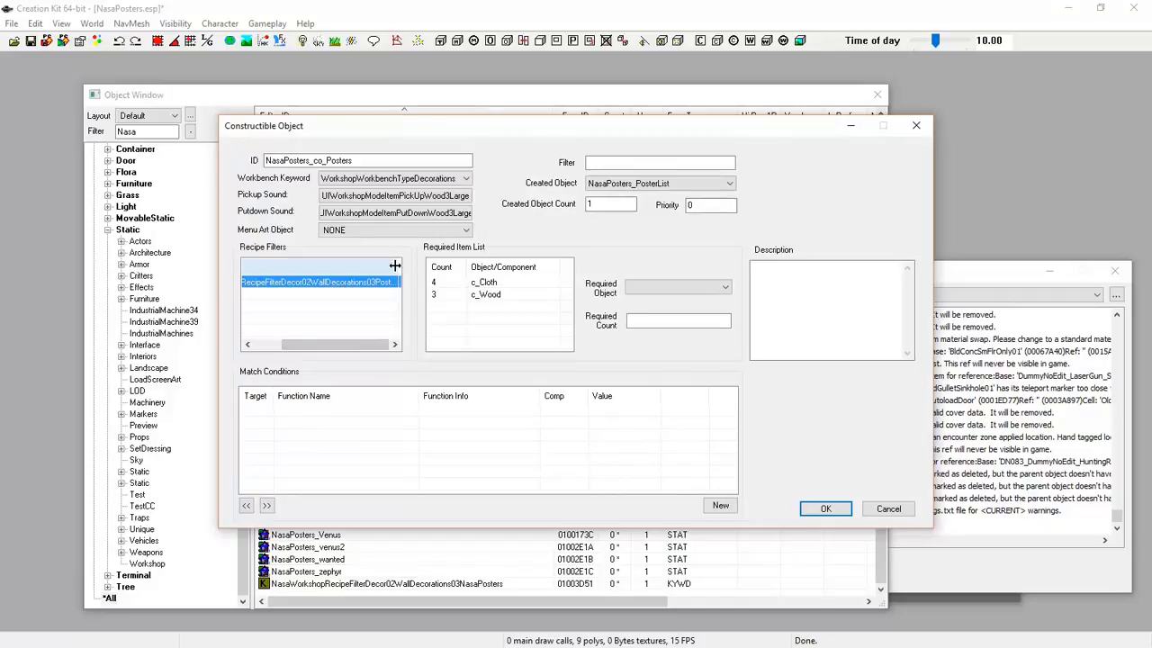
left_click_drag(395, 265, 440, 266)
left_click_drag(323, 344, 361, 344)
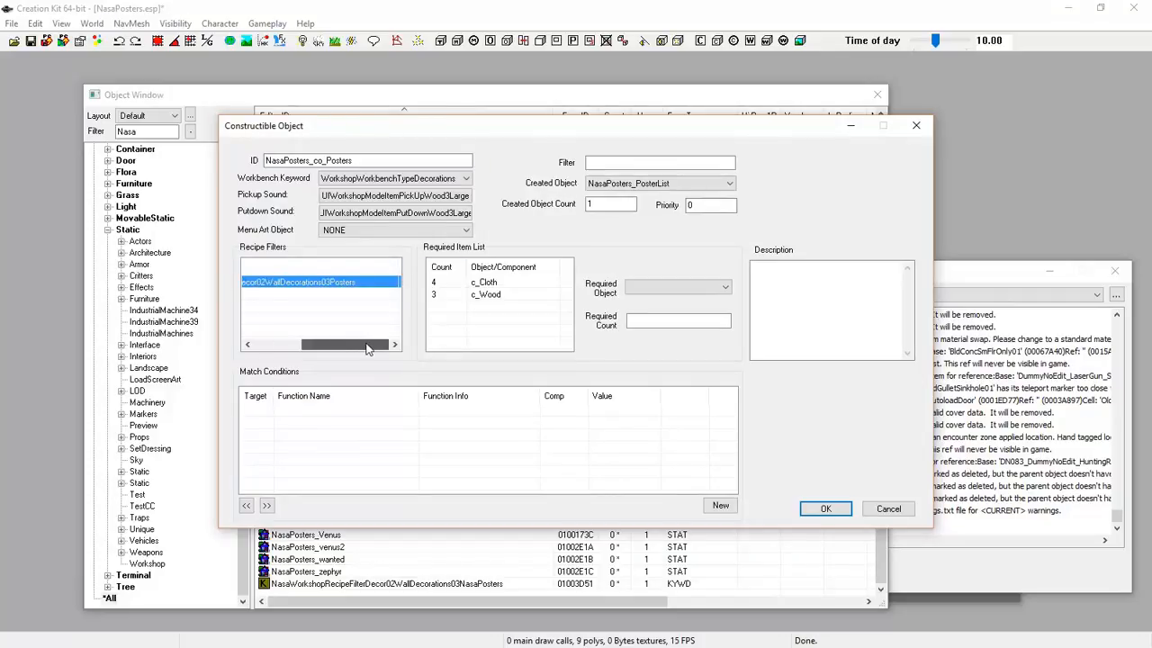
right_click(299, 283)
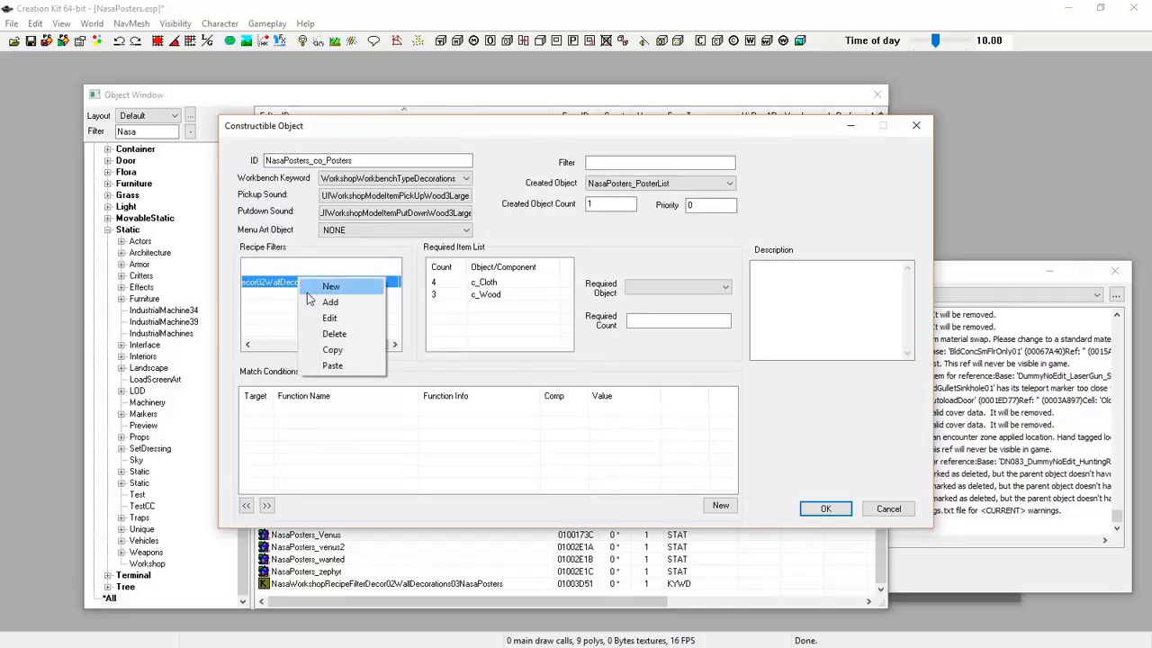
left_click(332, 333)
Add the Nasa posters keyword as the recipe filter and confirm the recipe
right_click(300, 291)
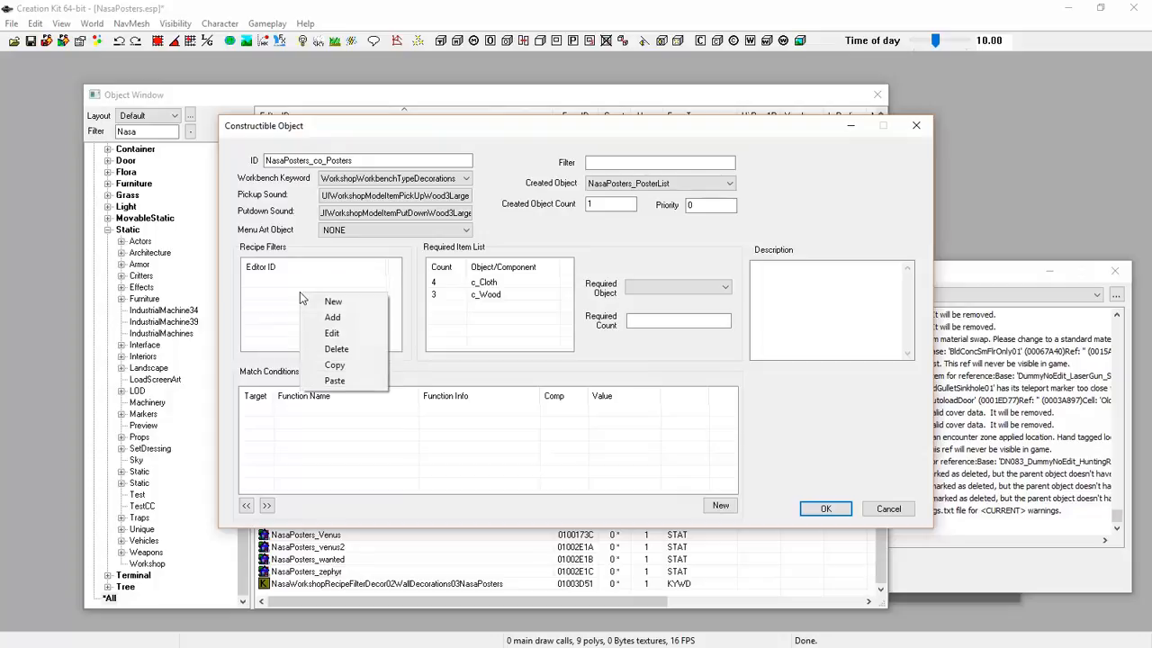
left_click(332, 317)
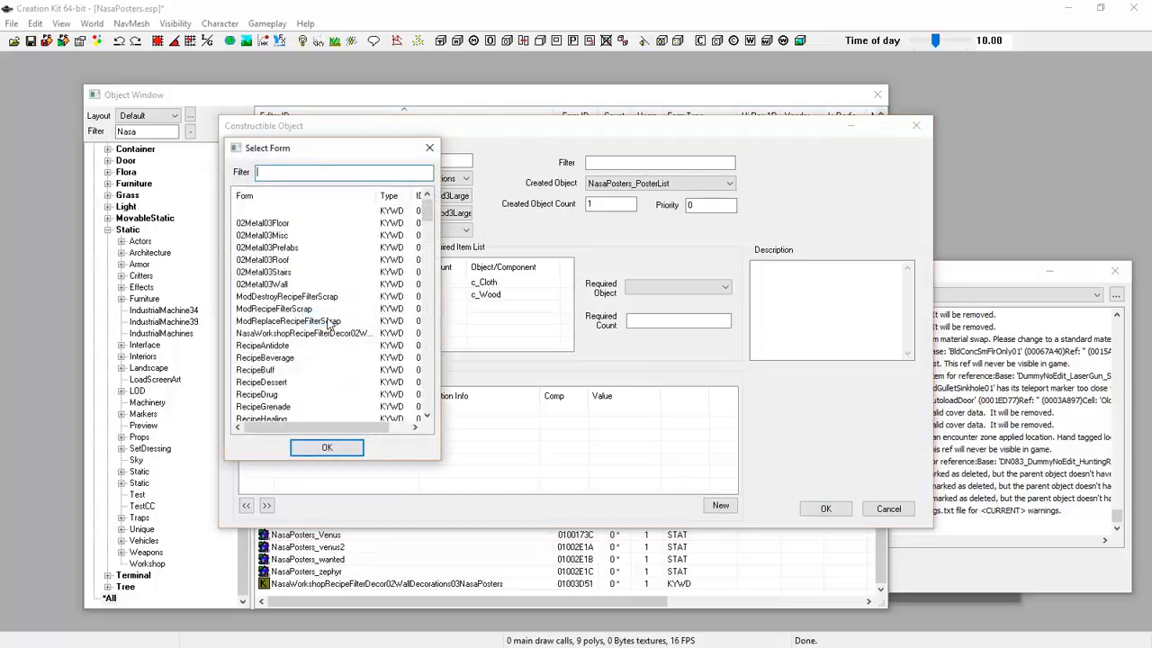
type("nasa")
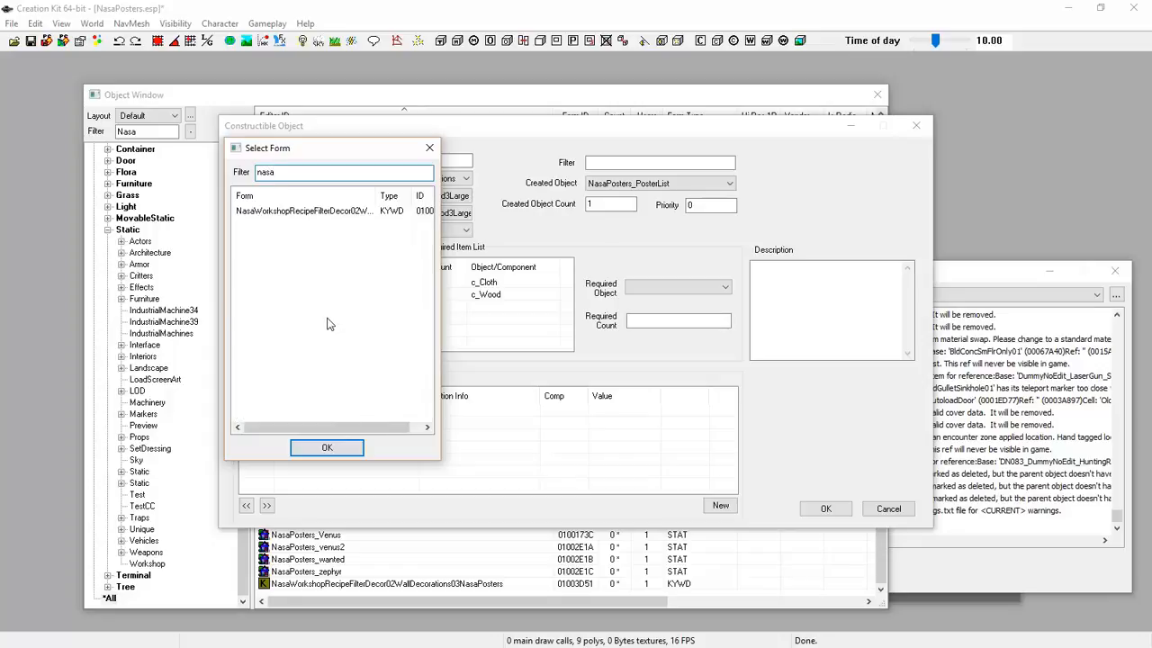
double_click(284, 211)
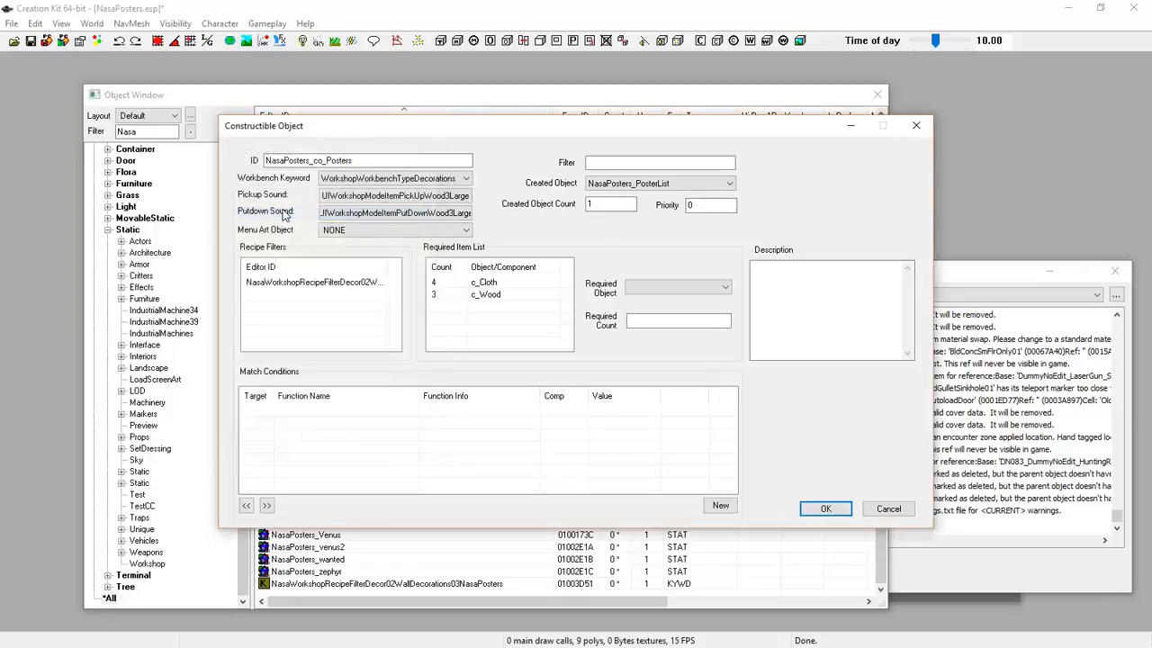
left_click_drag(383, 268, 466, 272)
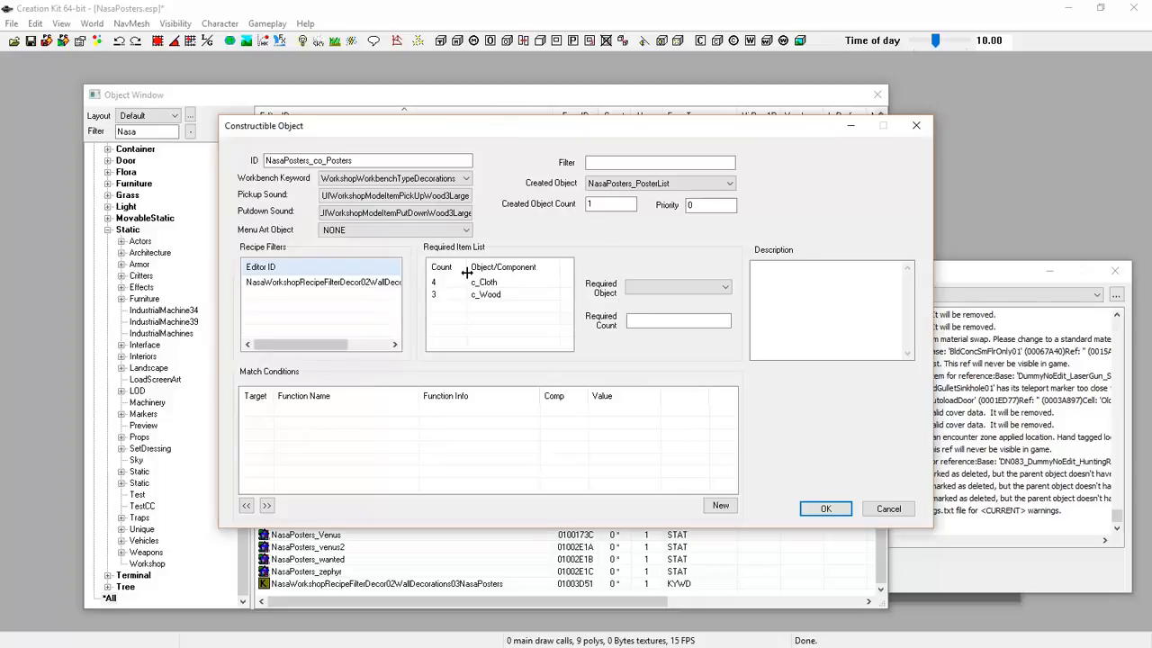
left_click_drag(315, 344, 357, 343)
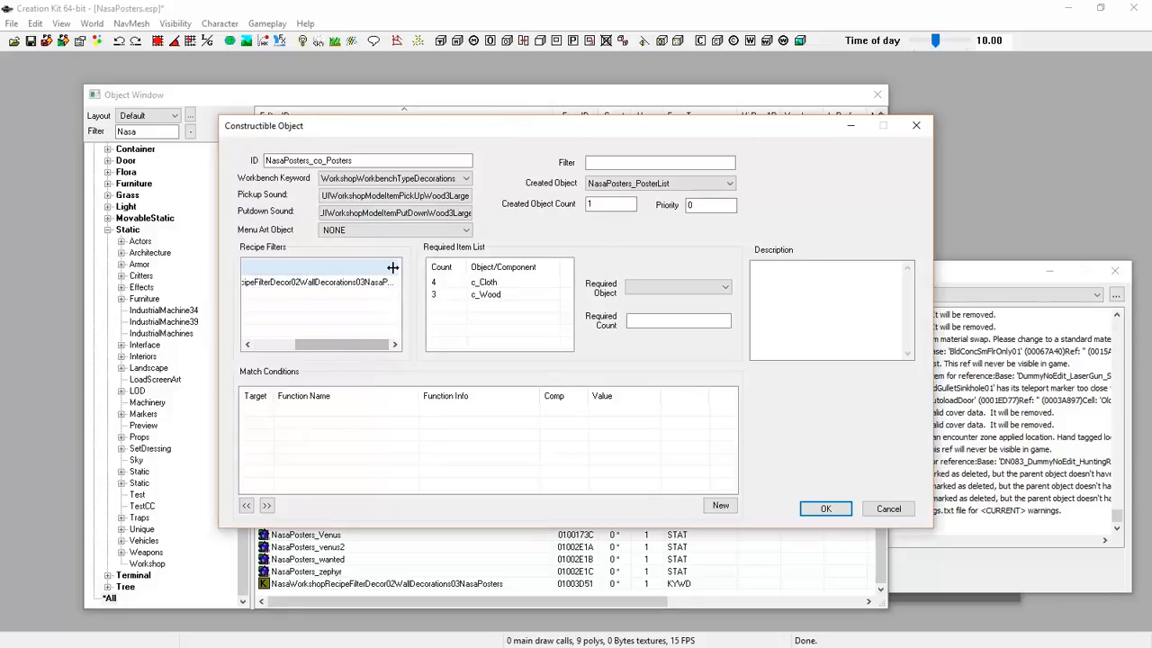
left_click(822, 510)
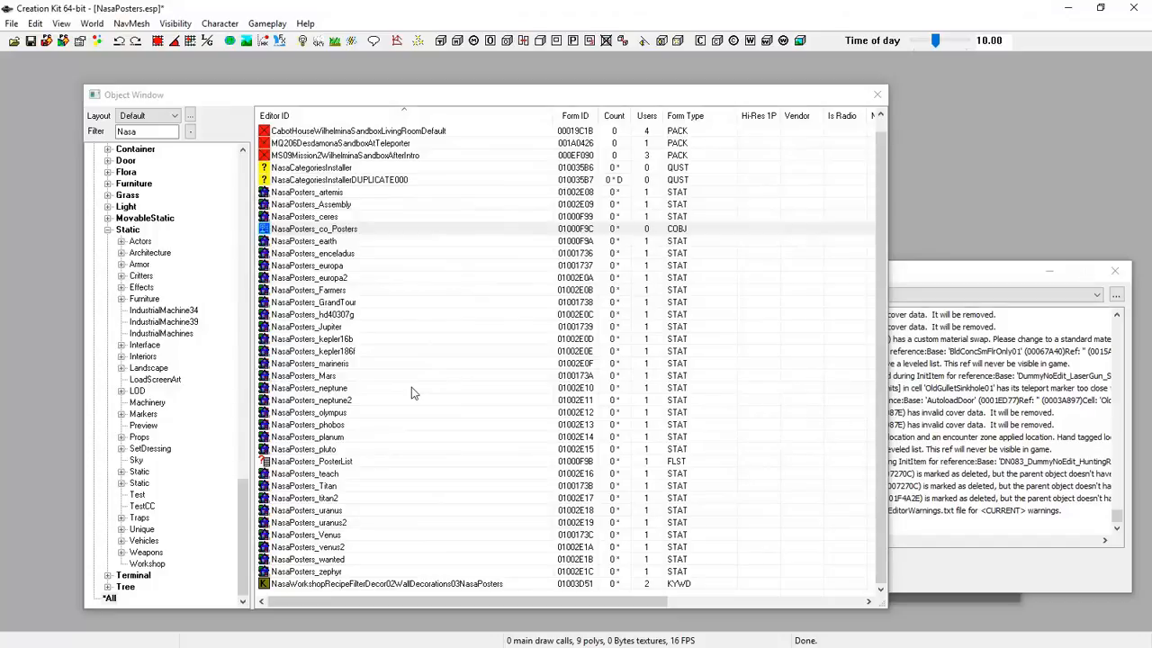
Check the keyword, quest and recipe, then save NasaPosters.esp and close the editor windows
left_click(352, 585)
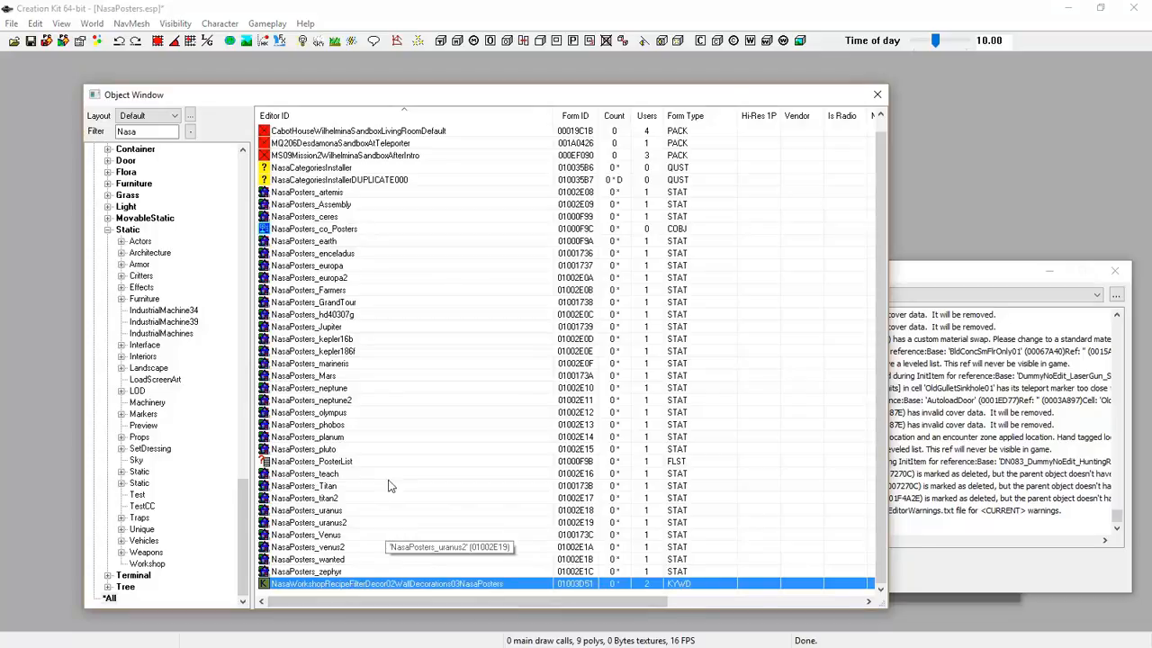
left_click(311, 170)
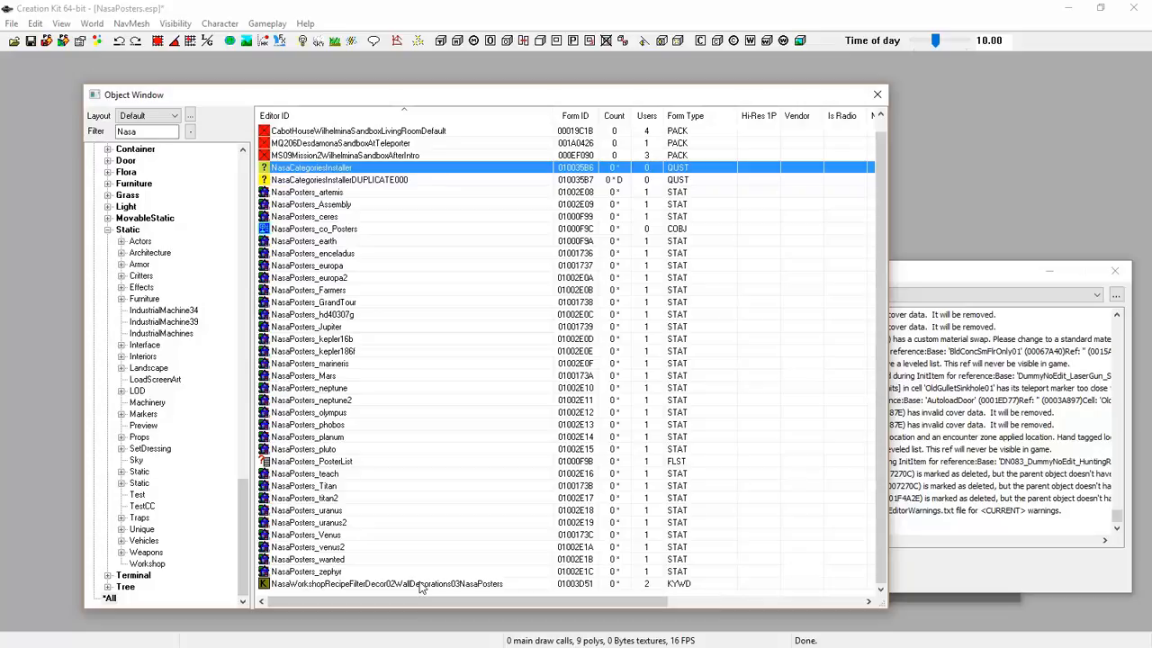
left_click(306, 229)
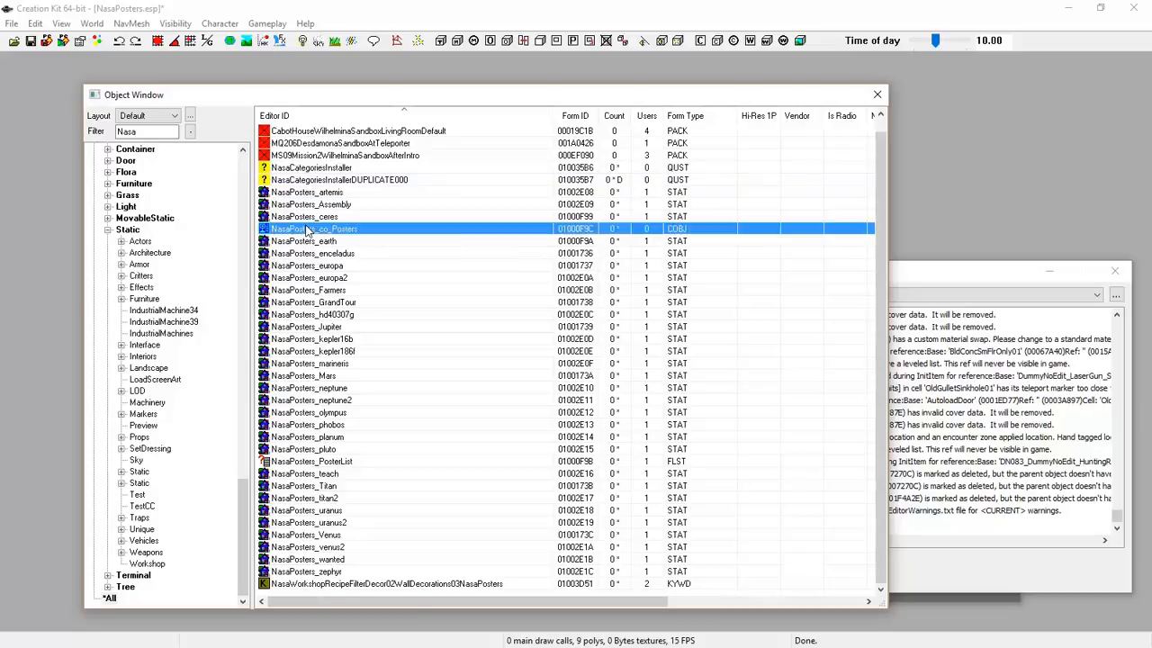
left_click(31, 42)
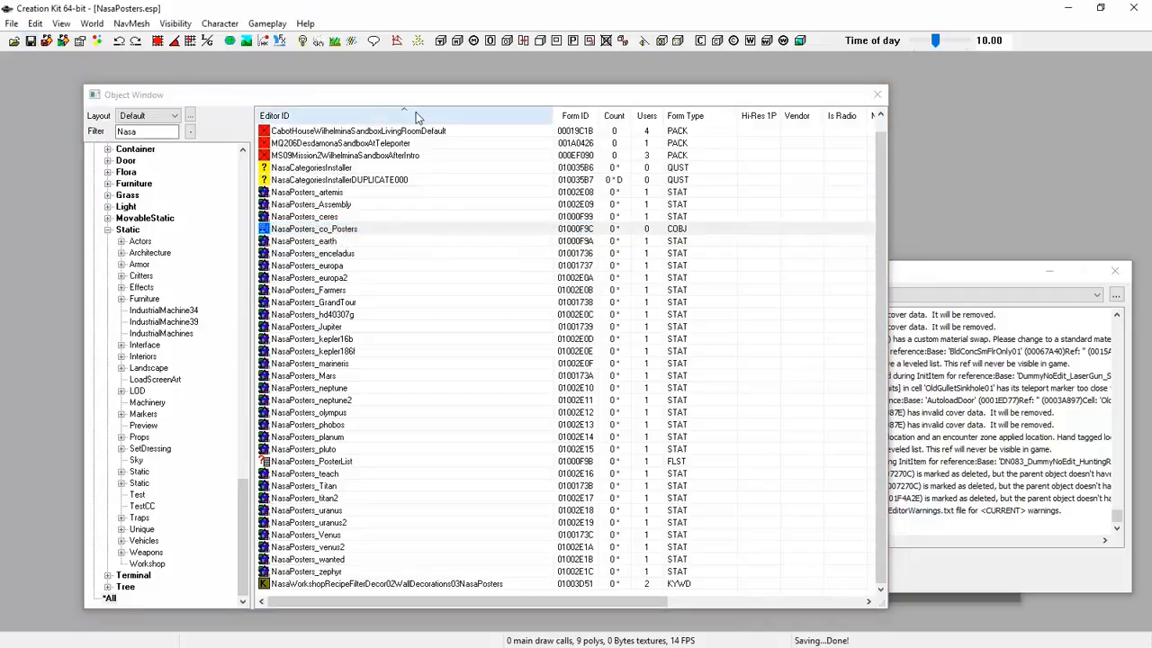
left_click(1132, 8)
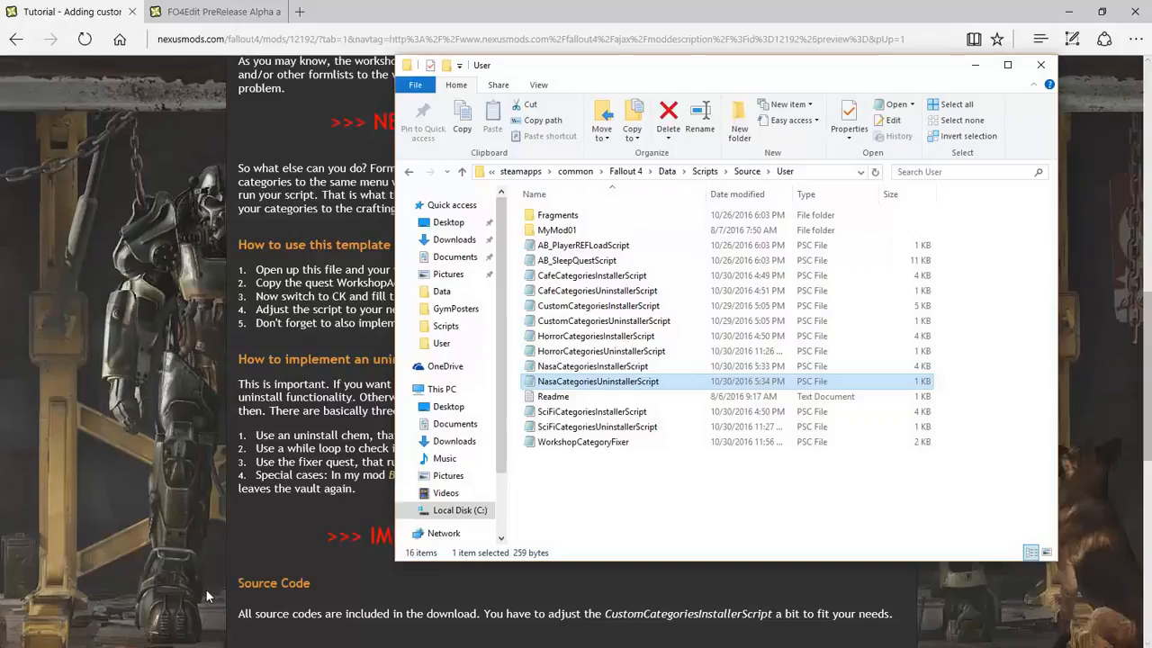
Minimize Edge and launch Fallout 4 from its desktop icon
left_click(1068, 12)
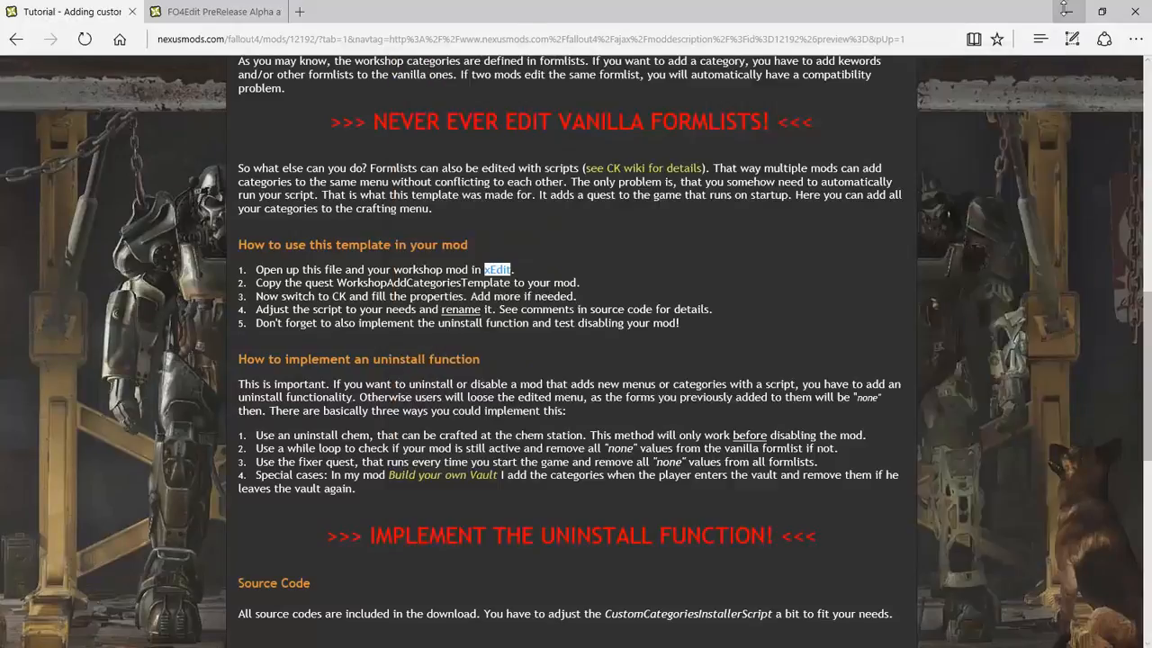
double_click(79, 529)
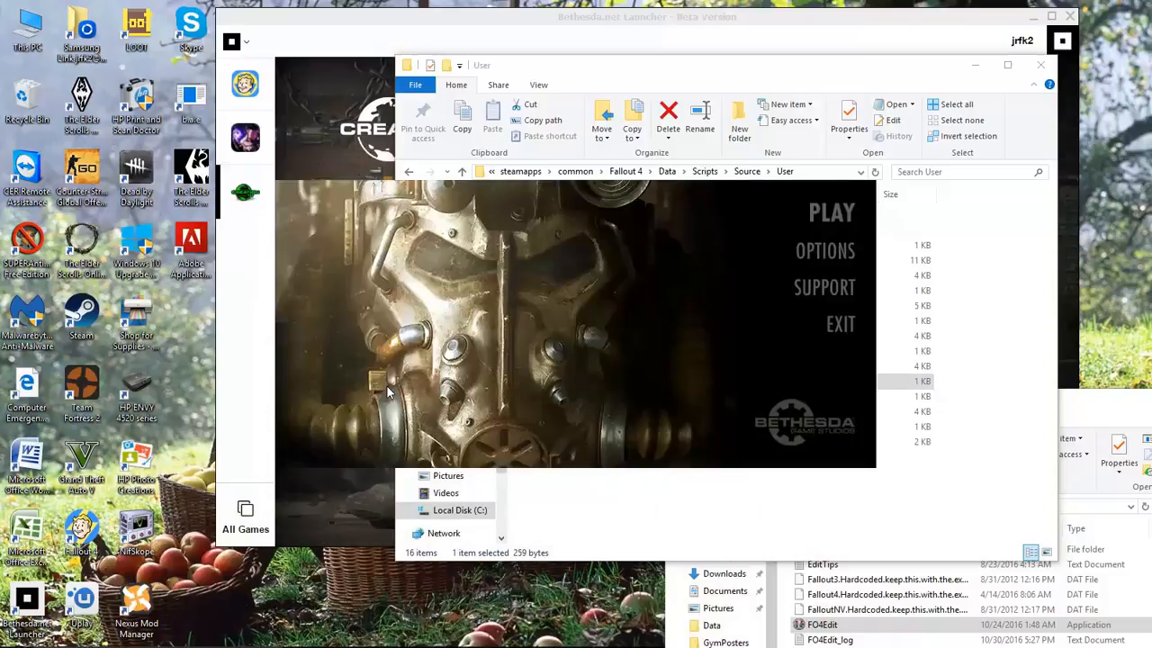
Start the game with PLAY in the Fallout 4 launcher
left_click(816, 214)
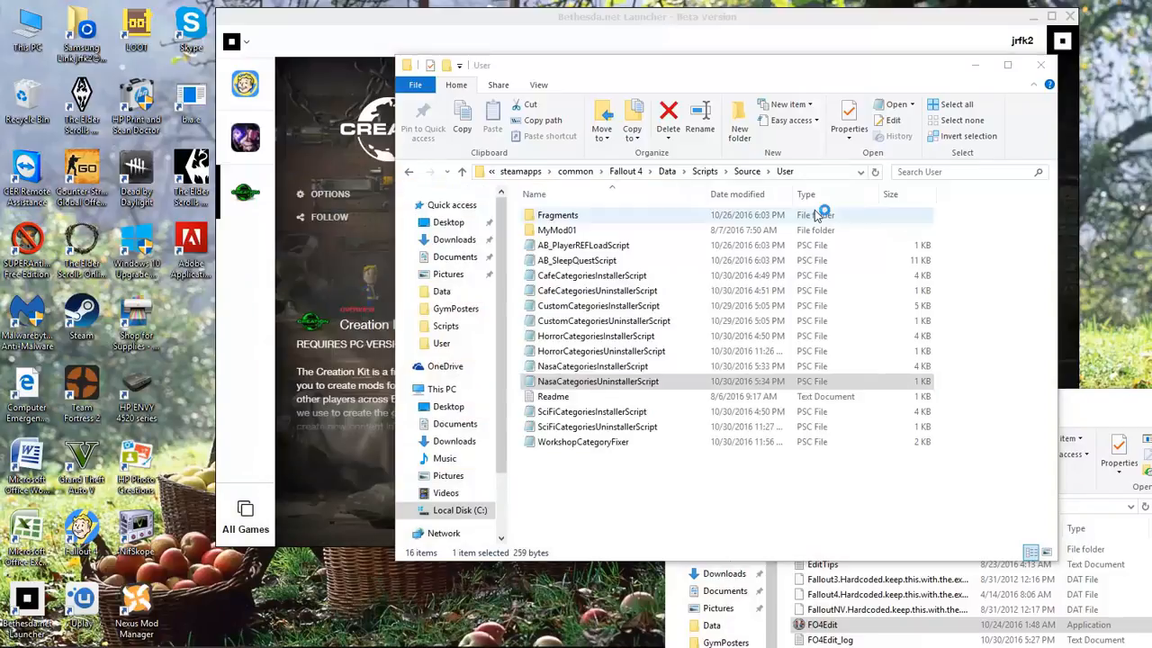